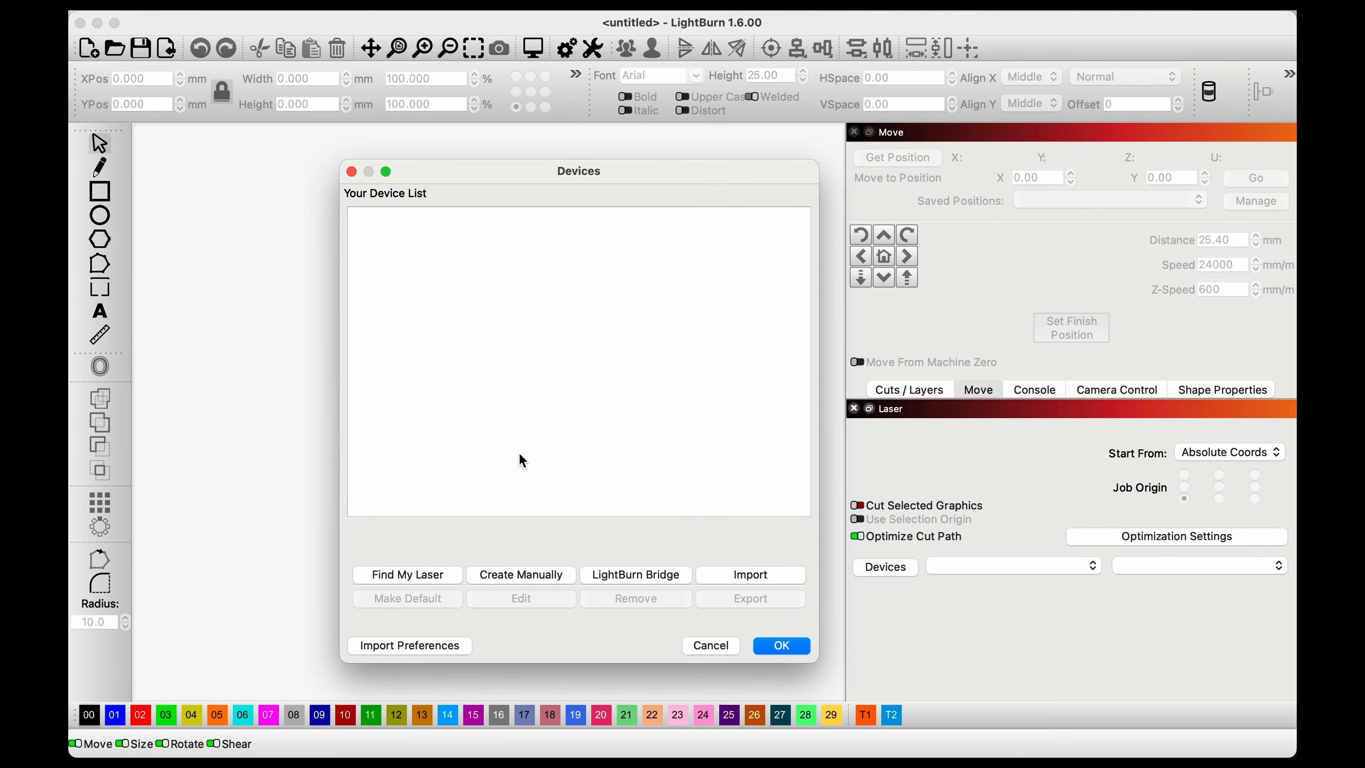
Create a new laser device manually, choosing the GRBL controller with a Serial/USB connection.
{"action": "left_click", "coordinate": [428, 573]}
{"action": "left_click", "coordinate": [538, 577]}
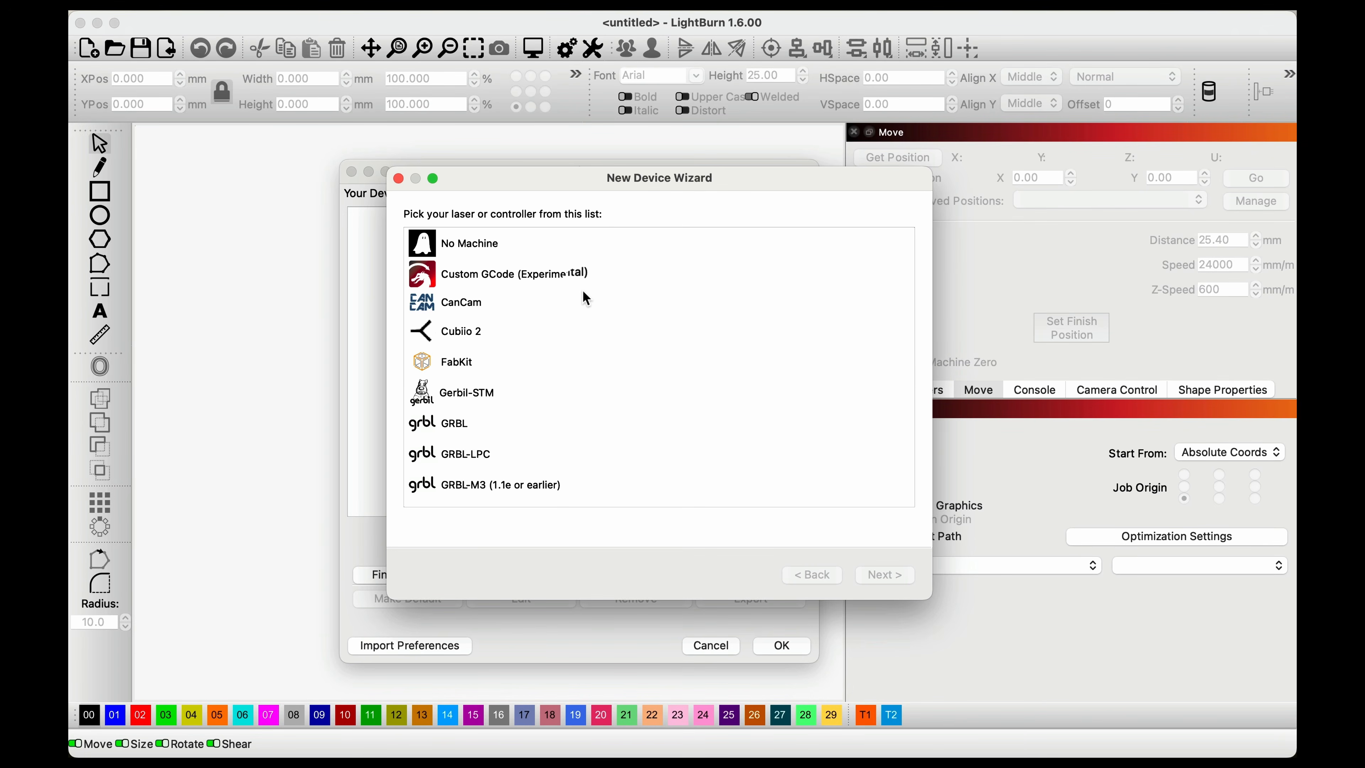
{"action": "scroll", "coordinate": [547, 282], "scroll_direction": "down", "scroll_amount": 2}
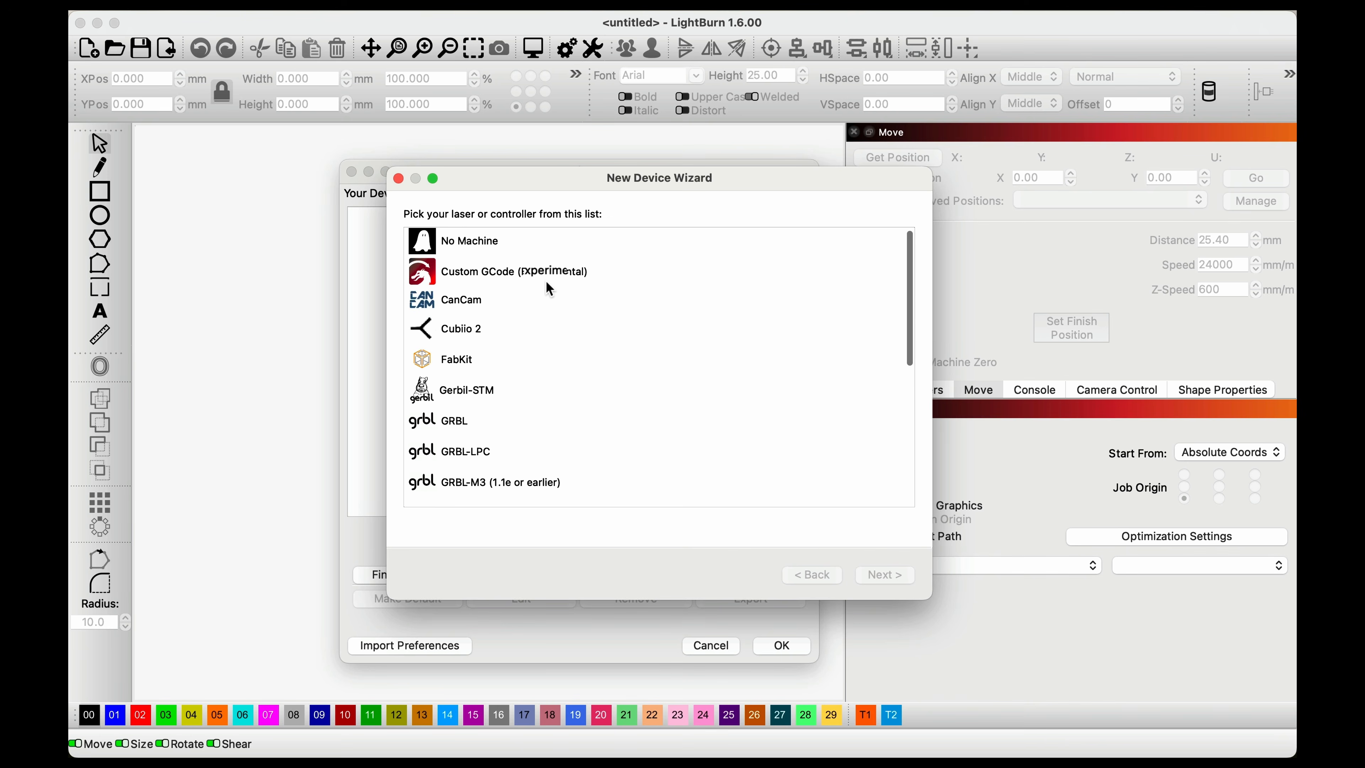
{"action": "scroll", "coordinate": [546, 281], "scroll_direction": "down", "scroll_amount": 4}
{"action": "scroll", "coordinate": [546, 285], "scroll_direction": "up", "scroll_amount": 3}
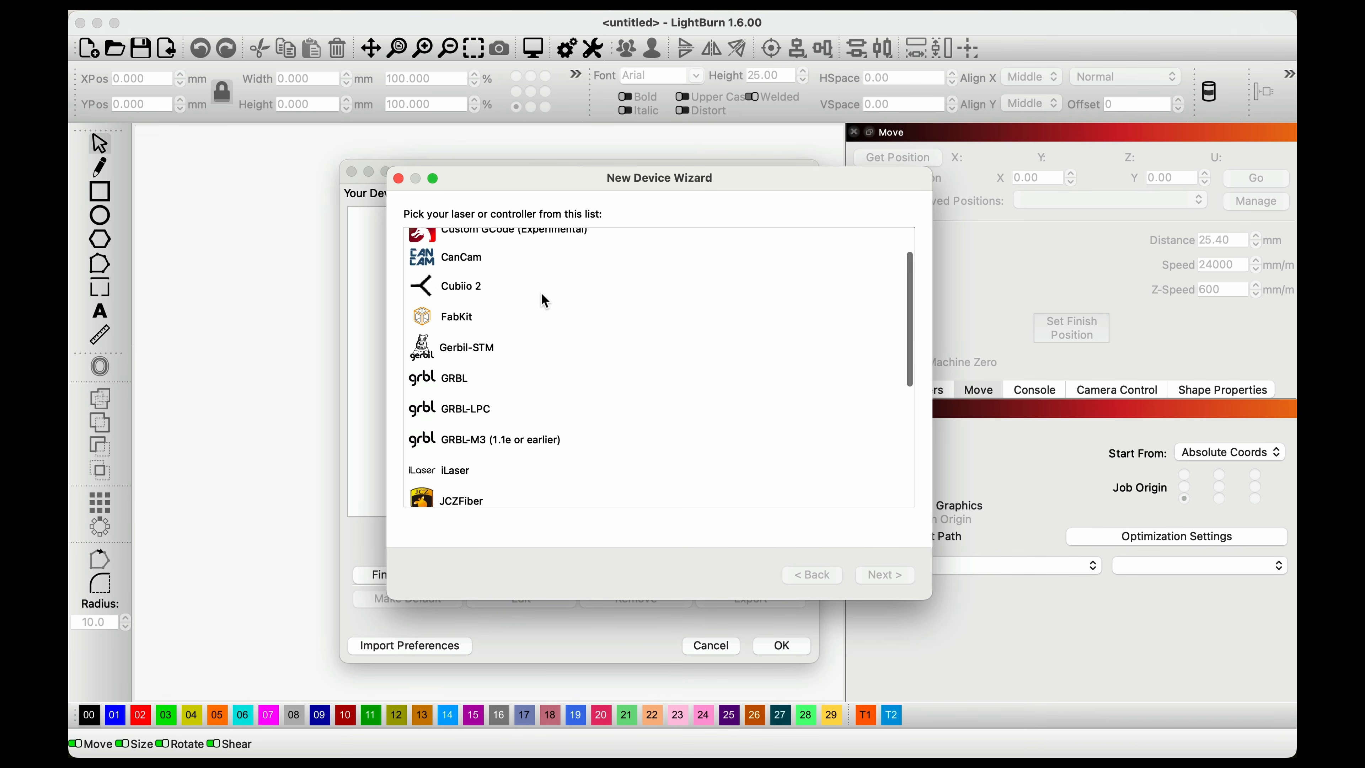
{"action": "left_click", "coordinate": [483, 387]}
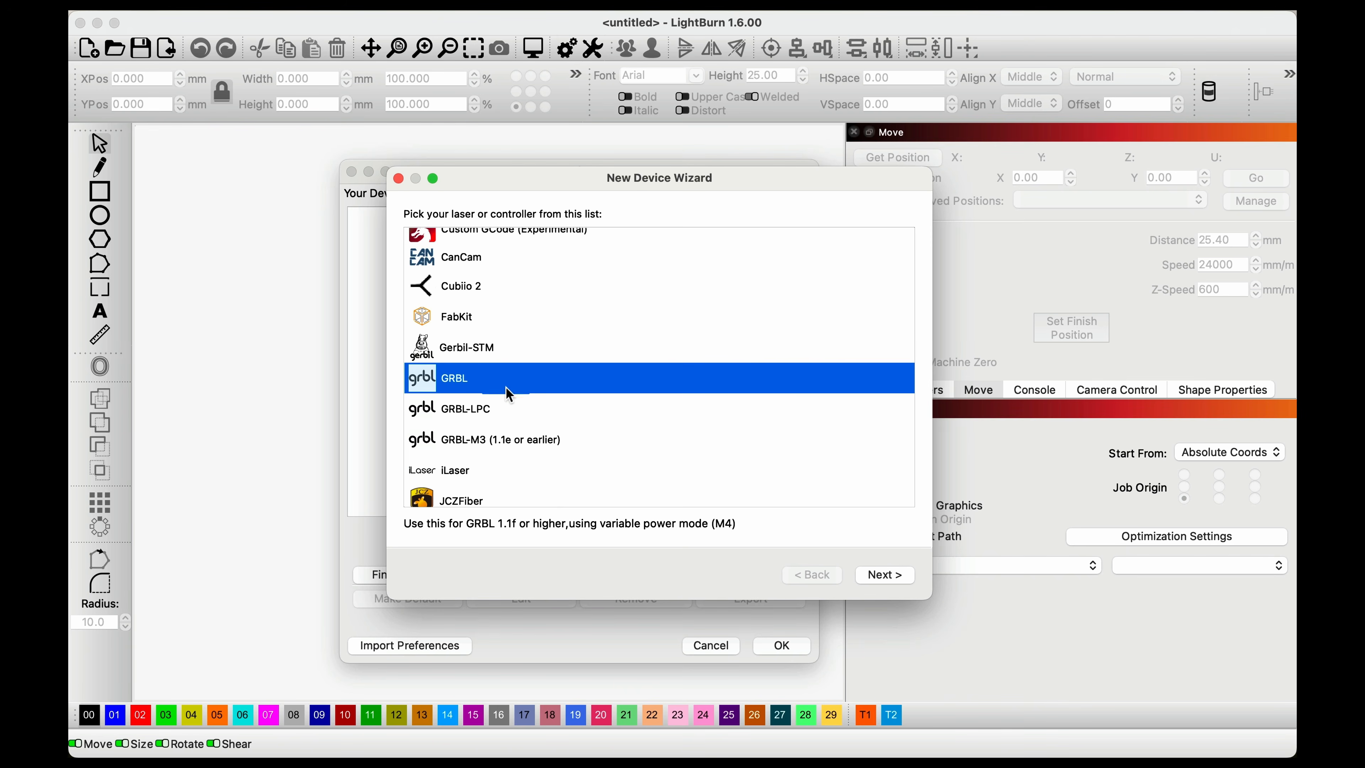
{"action": "left_click", "coordinate": [887, 573]}
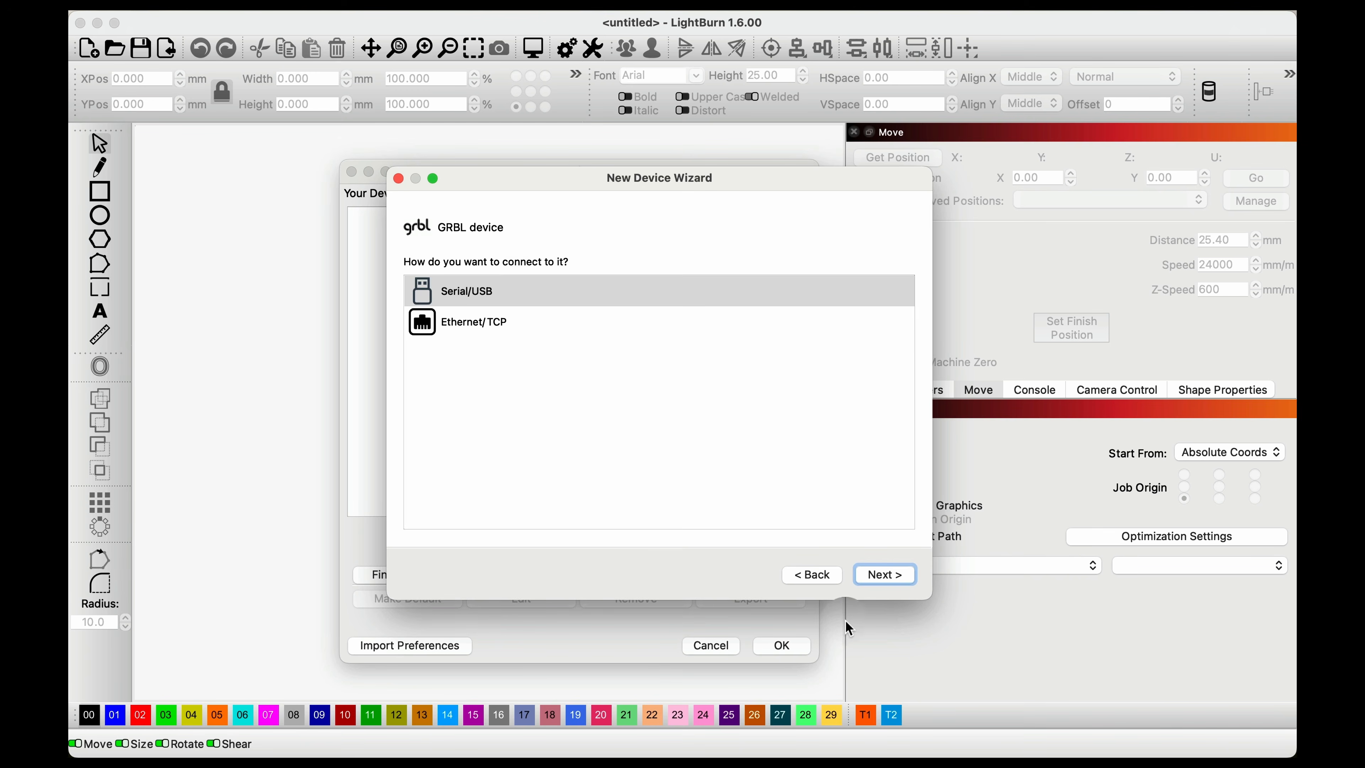
{"action": "left_click", "coordinate": [886, 574]}
Name the device Creality Falcon2 Pro and set its work area to 400 mm on both the X and Y axes.
{"action": "double_click", "coordinate": [485, 260]}
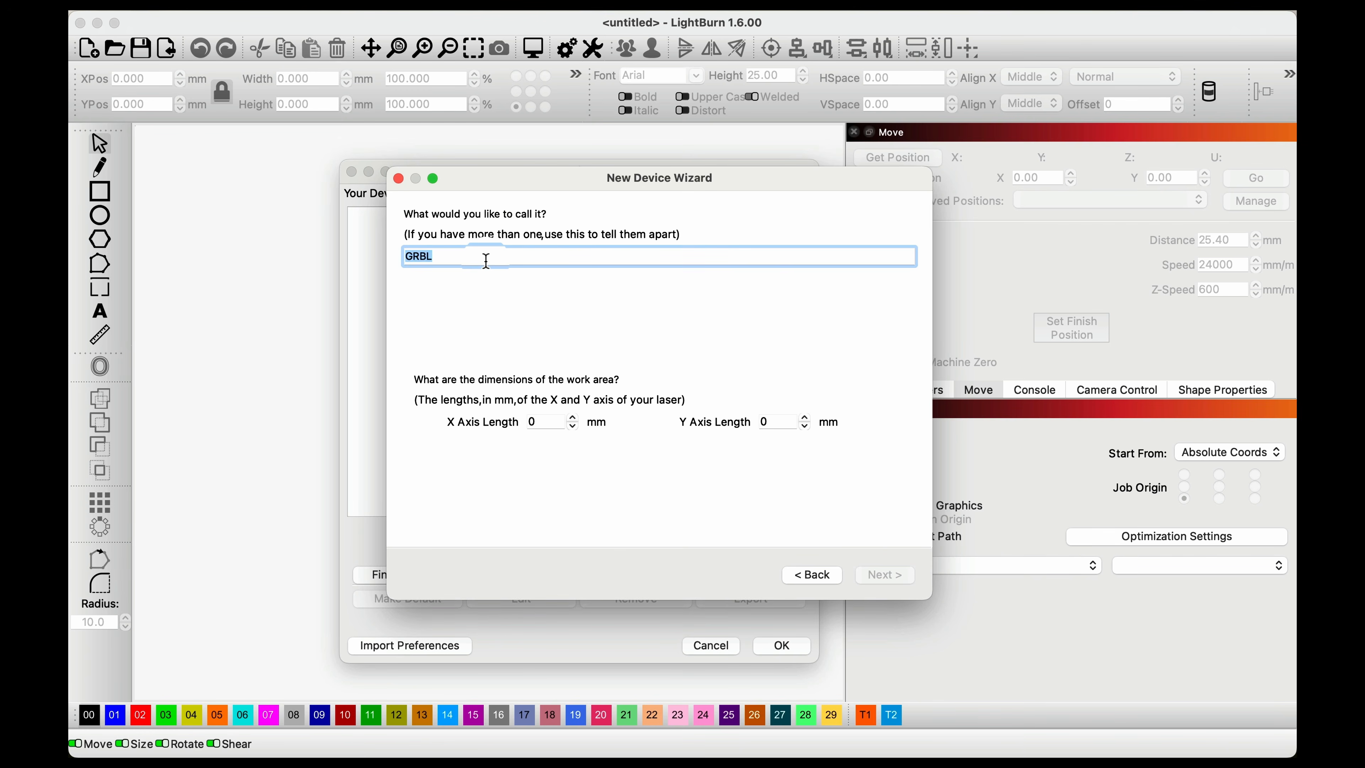
{"action": "type", "text": "Creality Falcon2 Pro"}
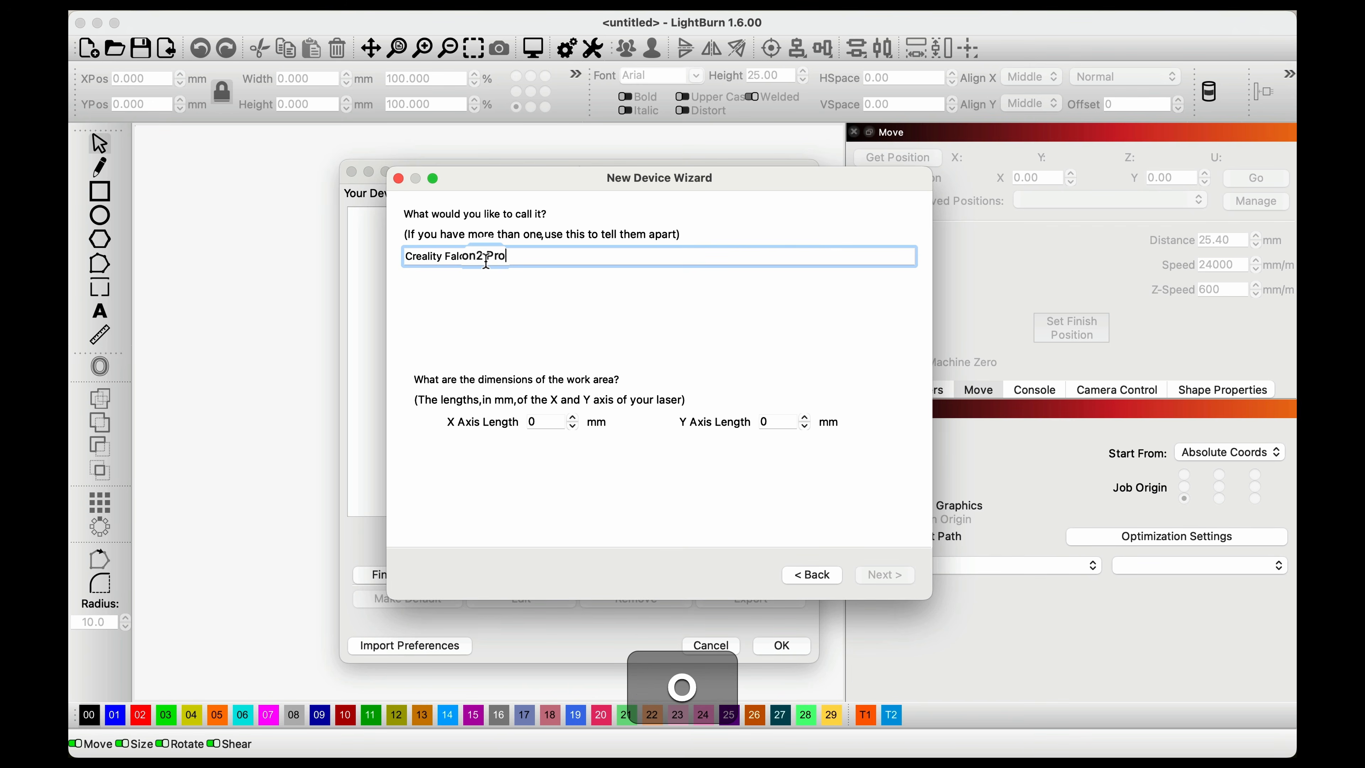
{"action": "left_click", "coordinate": [540, 417]}
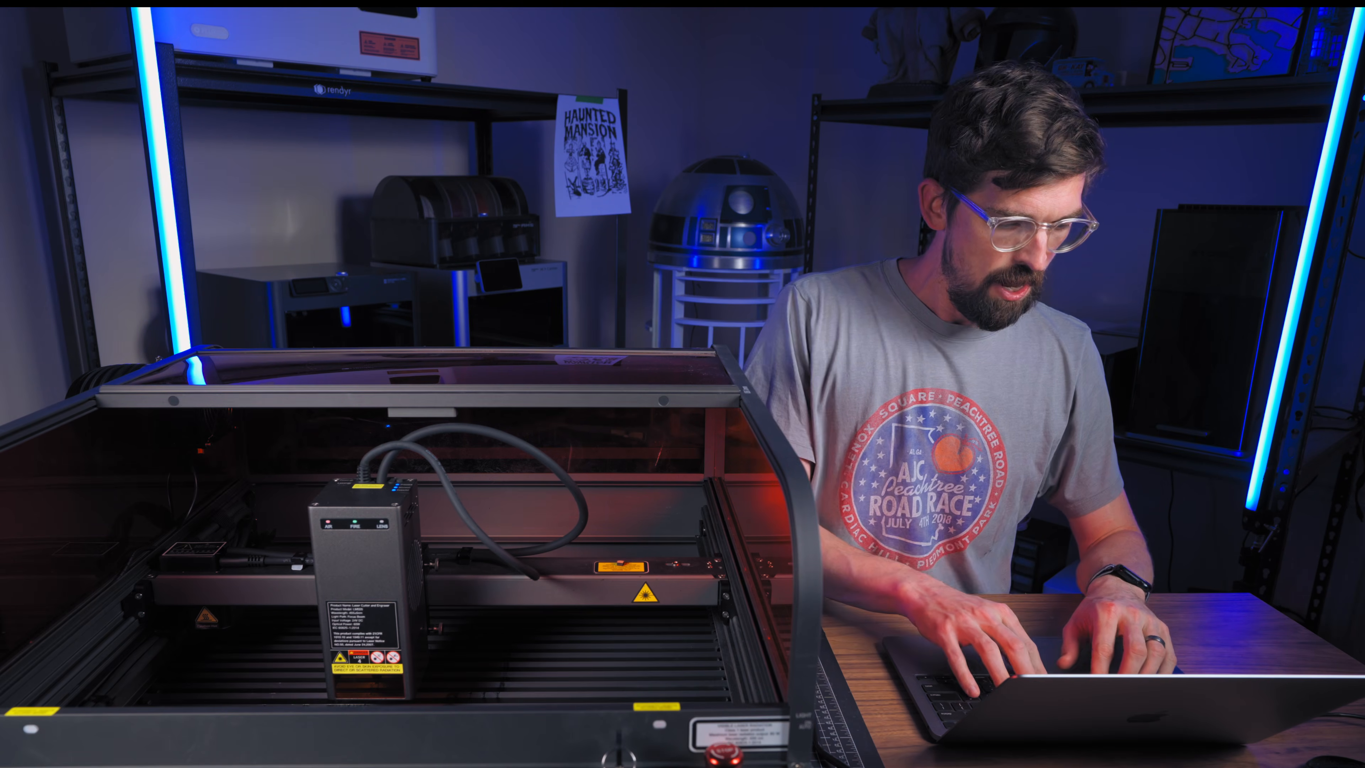
{"action": "type", "text": "400"}
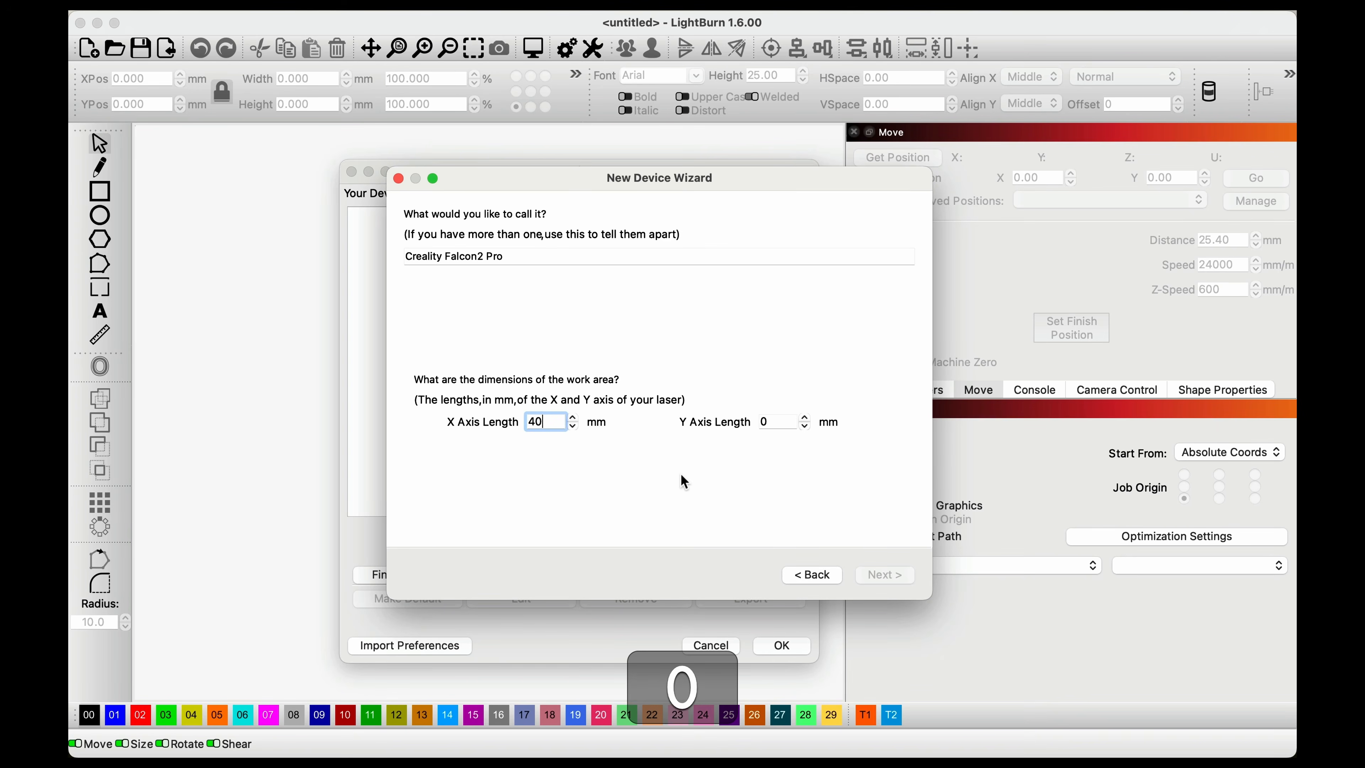
{"action": "key", "text": "Tab"}
{"action": "type", "text": "400"}
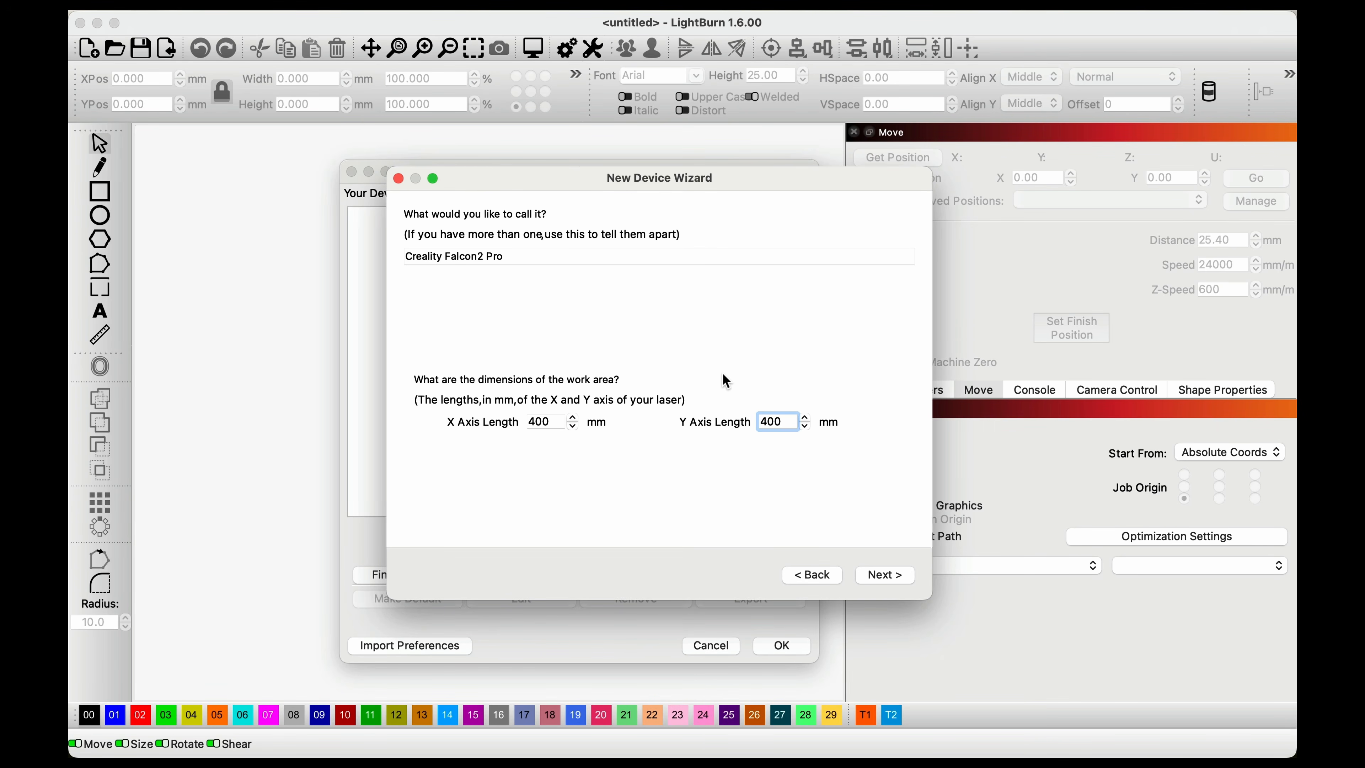
Finish adding the device with its origin at the front left and close the device list.
{"action": "left_click", "coordinate": [879, 580]}
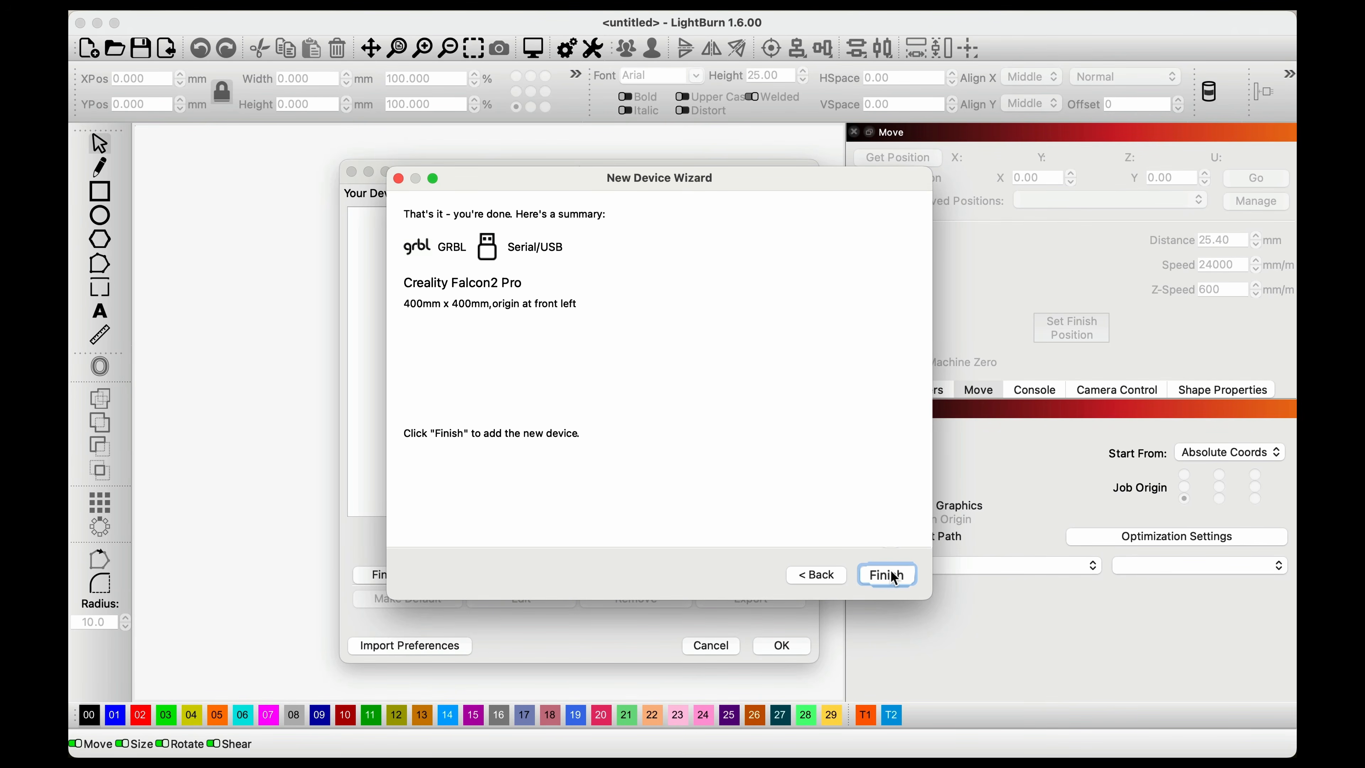
{"action": "left_click", "coordinate": [887, 575]}
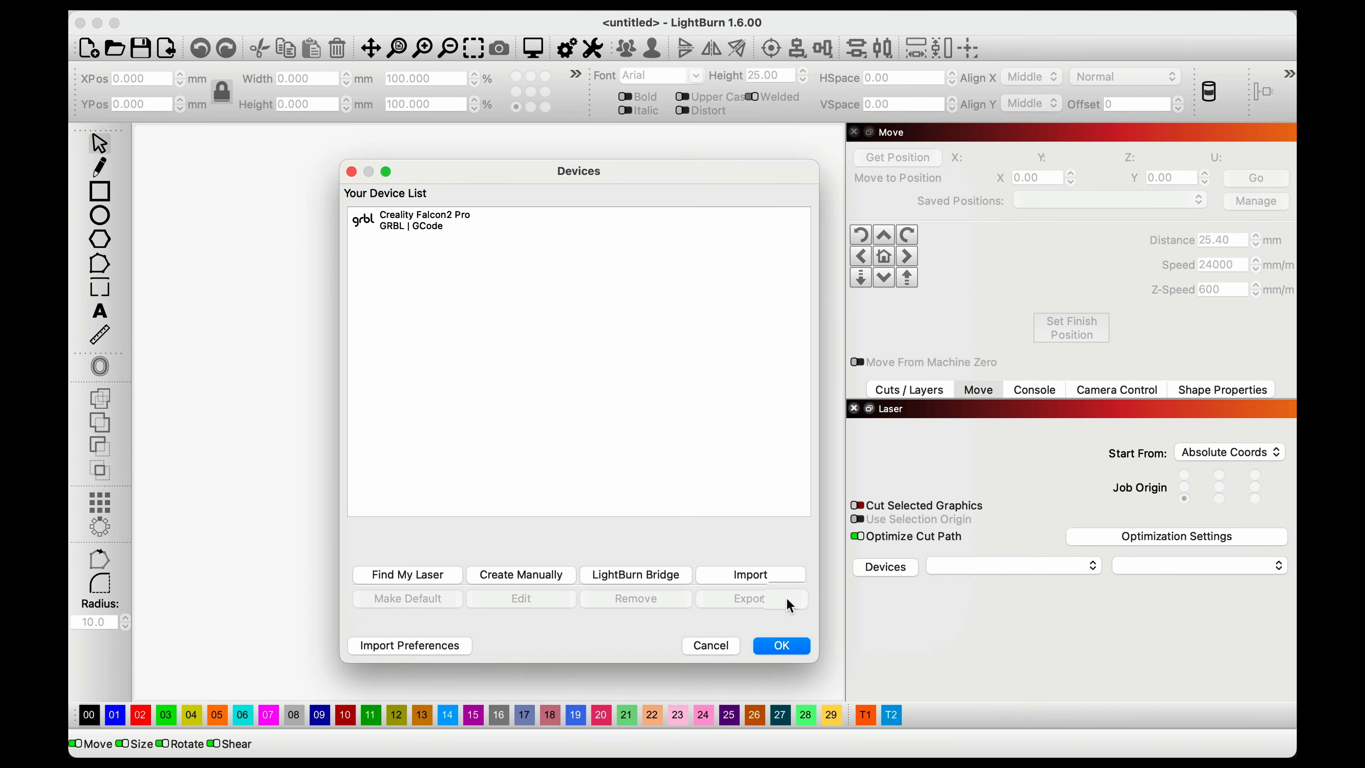
{"action": "left_click", "coordinate": [789, 644]}
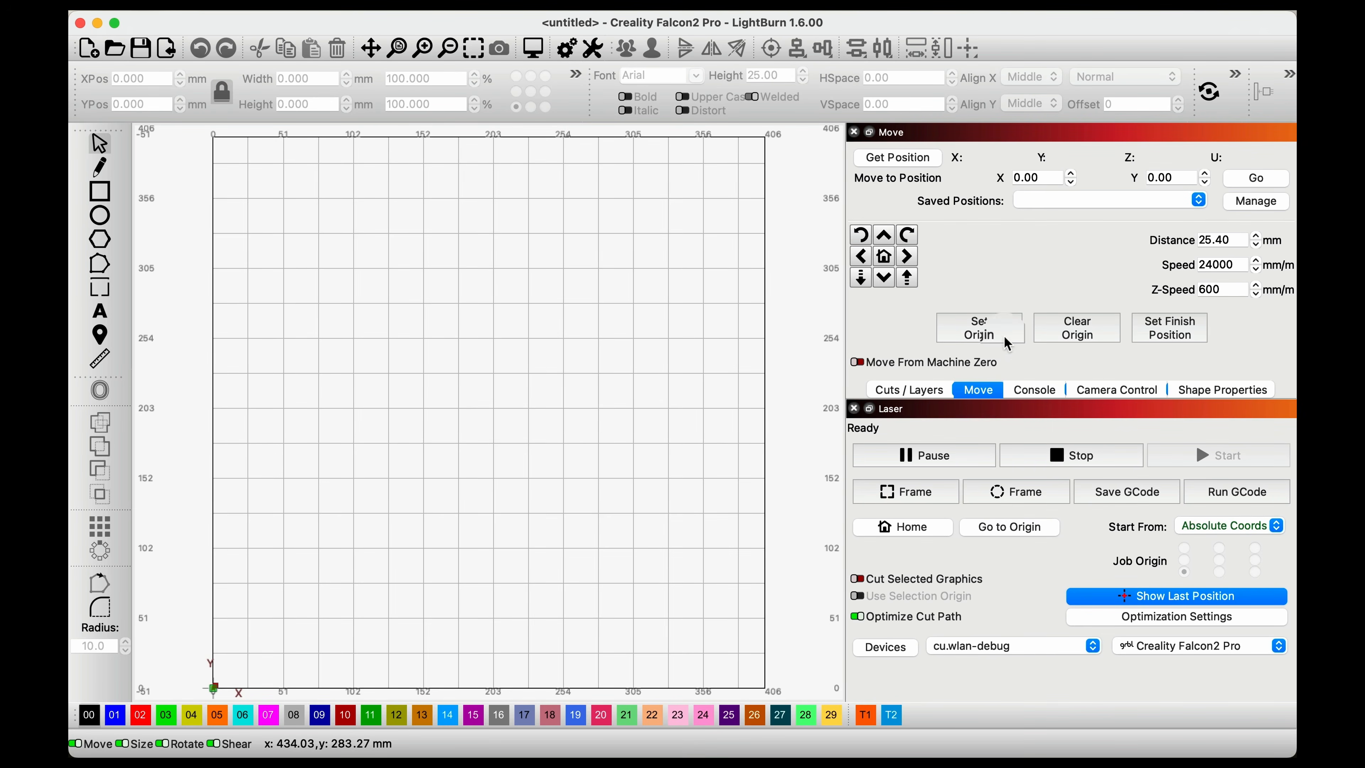
Examine the console messages to check the laser's connection status.
{"action": "left_click", "coordinate": [1033, 391]}
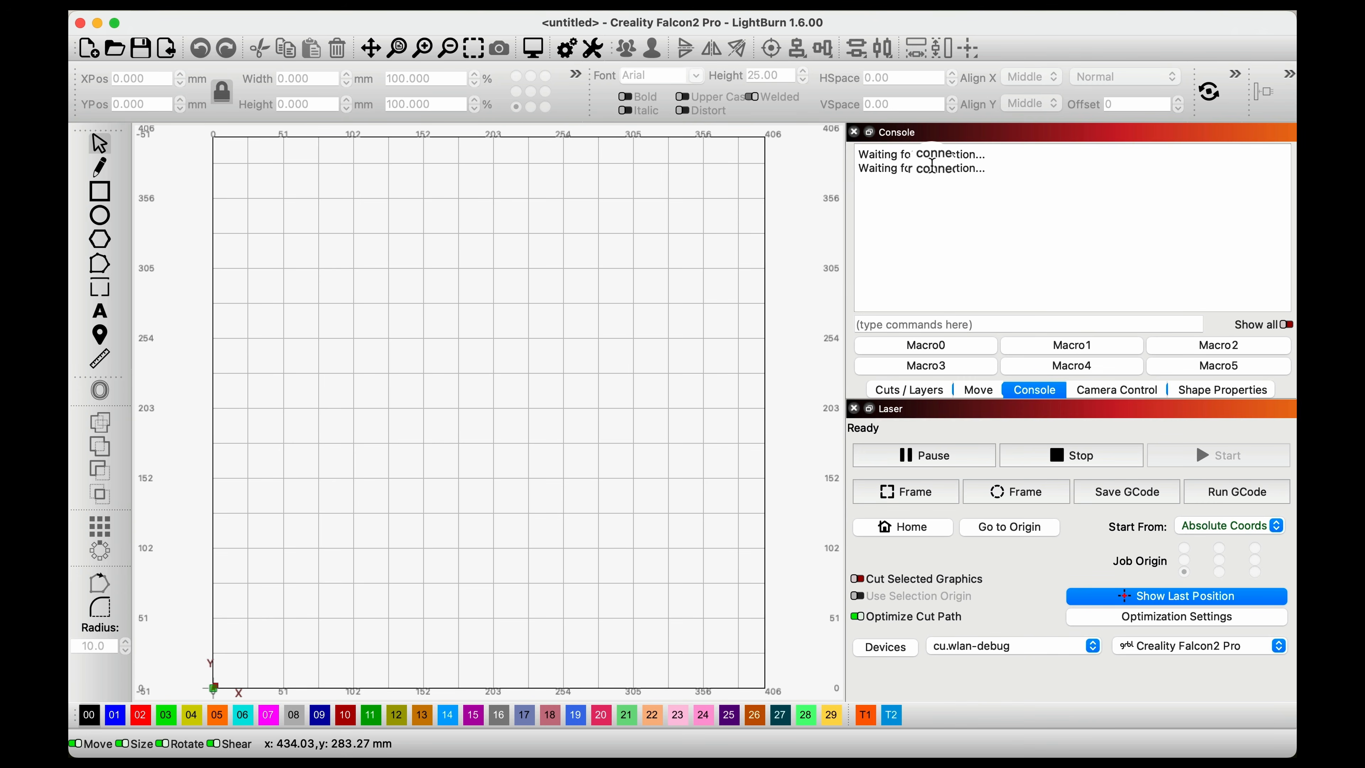
{"action": "left_click_drag", "start_coordinate": [932, 167], "coordinate": [916, 166]}
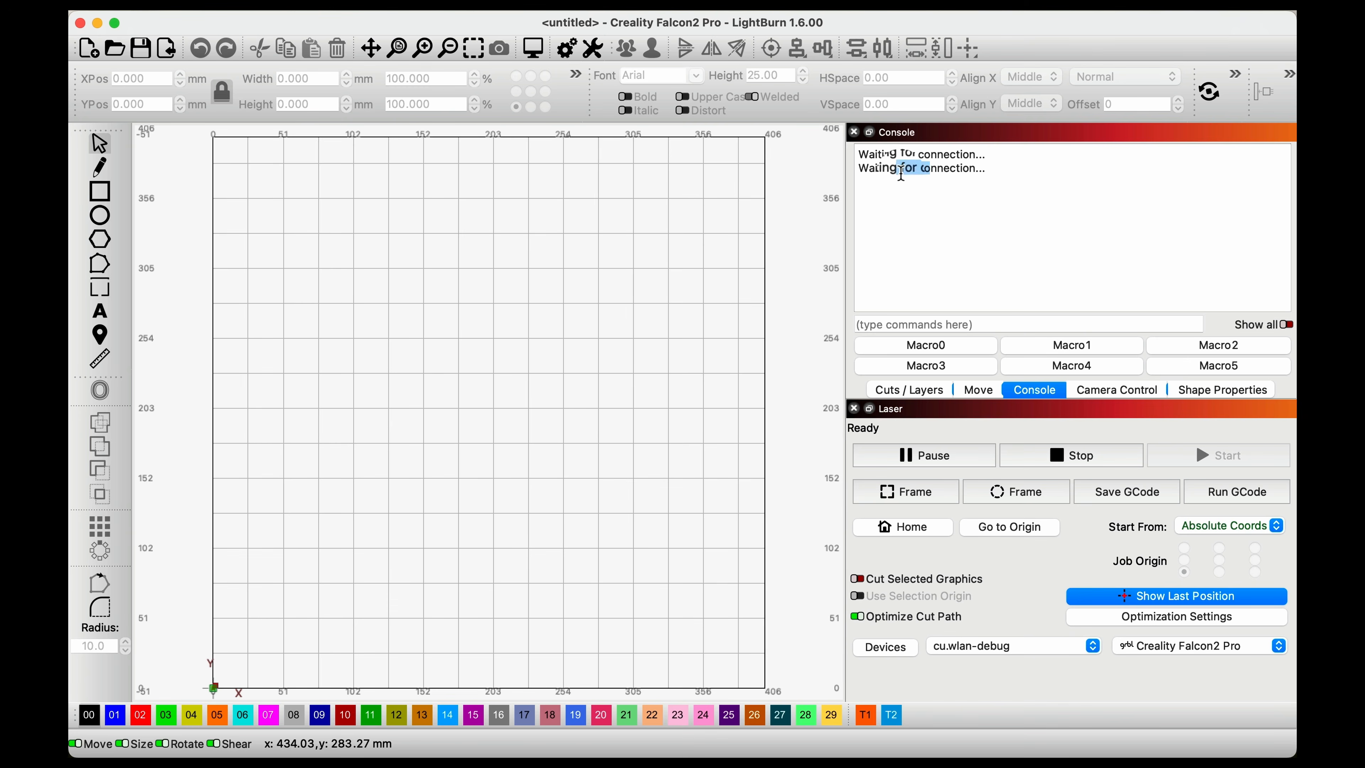
{"action": "mouse_move", "coordinate": [916, 164]}
{"action": "left_mouse_down"}
{"action": "mouse_move", "coordinate": [892, 167]}
{"action": "mouse_move", "coordinate": [941, 168]}
{"action": "left_mouse_up"}
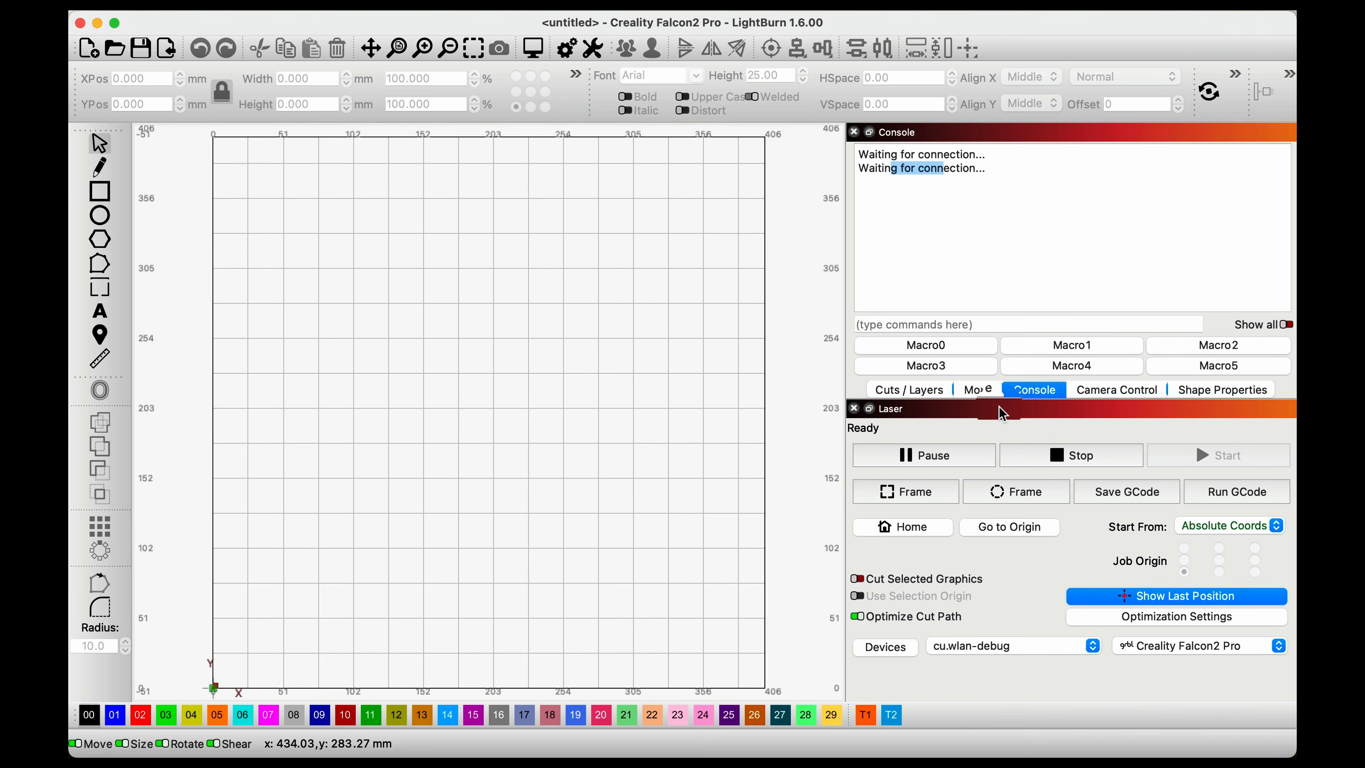
{"action": "left_click_drag", "start_coordinate": [999, 407], "coordinate": [1006, 657]}
Reset the workspace to the default layout and look through the Move, Cuts / Layers and Console windows.
{"action": "left_click", "coordinate": [468, 4]}
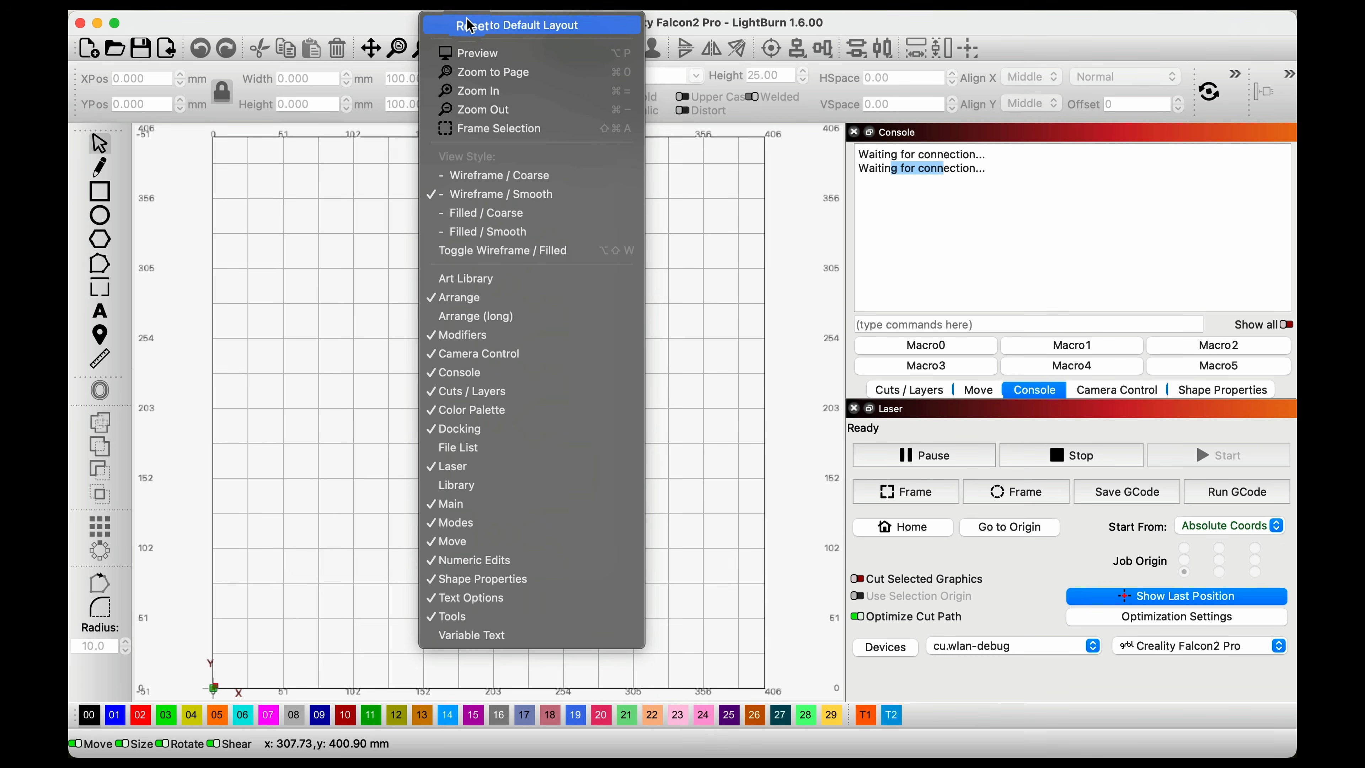
{"action": "left_click", "coordinate": [469, 23]}
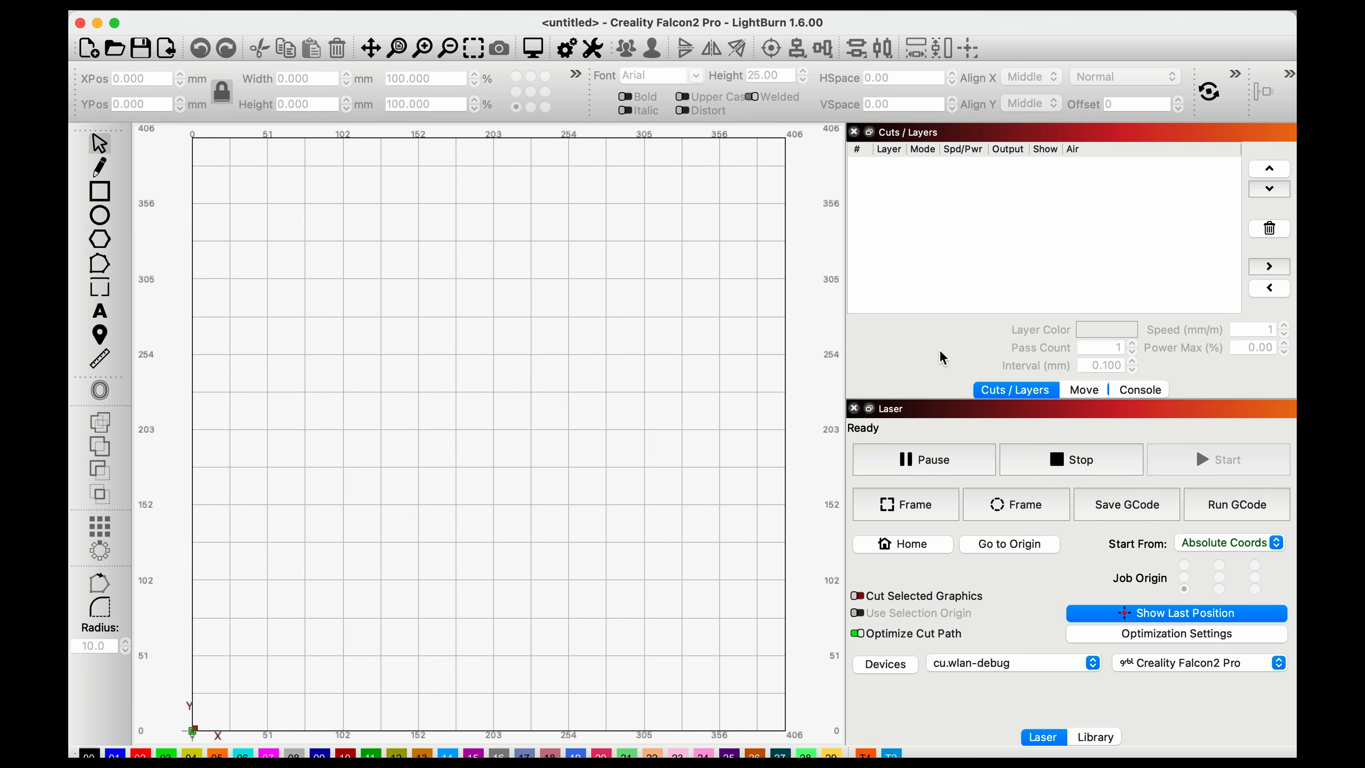
{"action": "left_click", "coordinate": [1083, 390]}
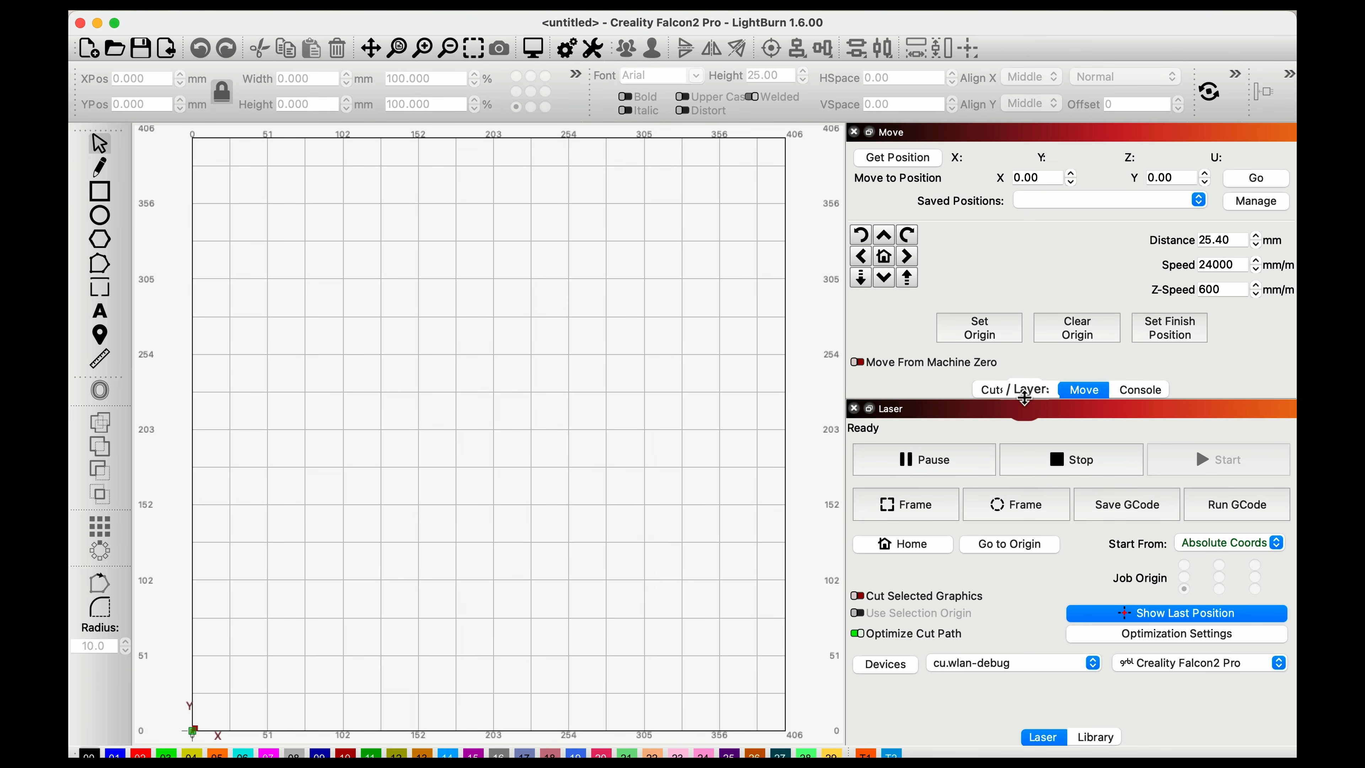
{"action": "left_click", "coordinate": [1014, 389]}
{"action": "left_click", "coordinate": [1138, 389]}
{"action": "left_click", "coordinate": [1025, 391]}
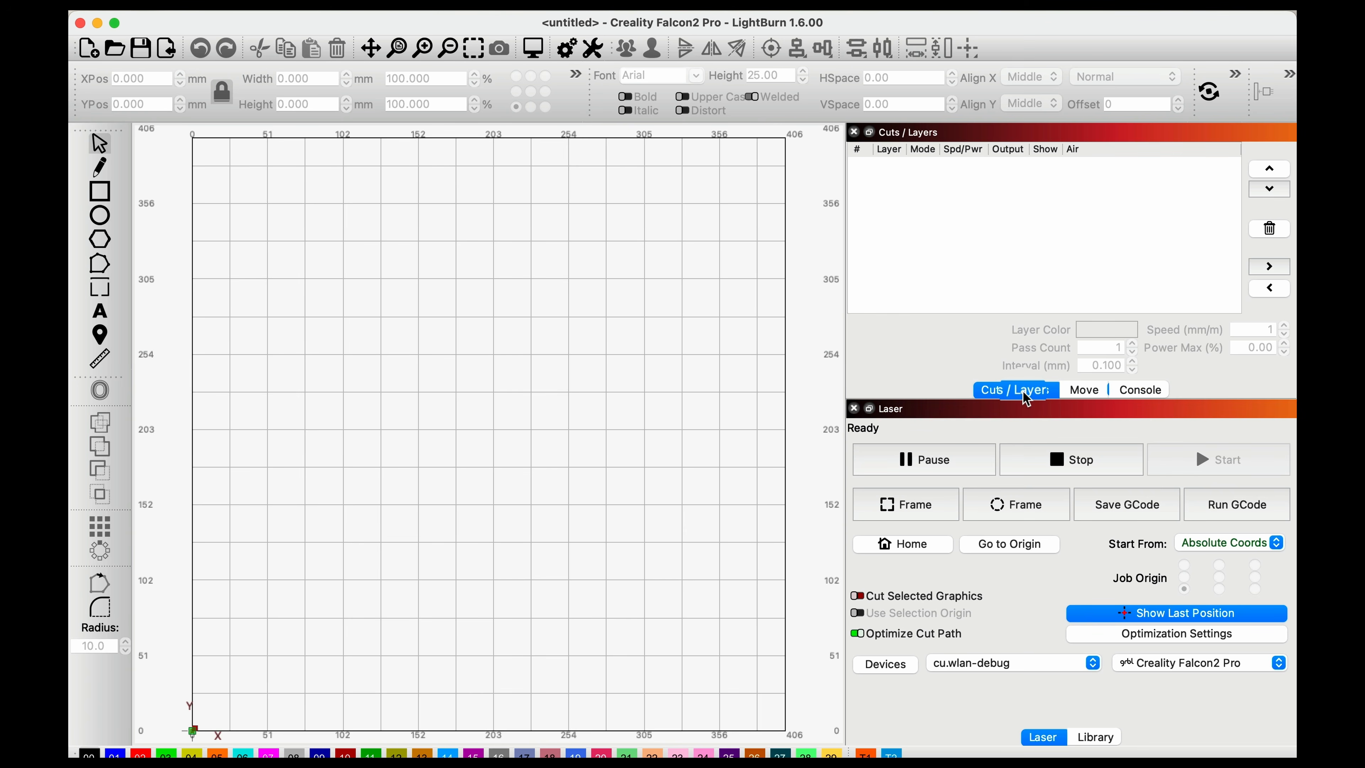
{"action": "left_click", "coordinate": [1110, 391]}
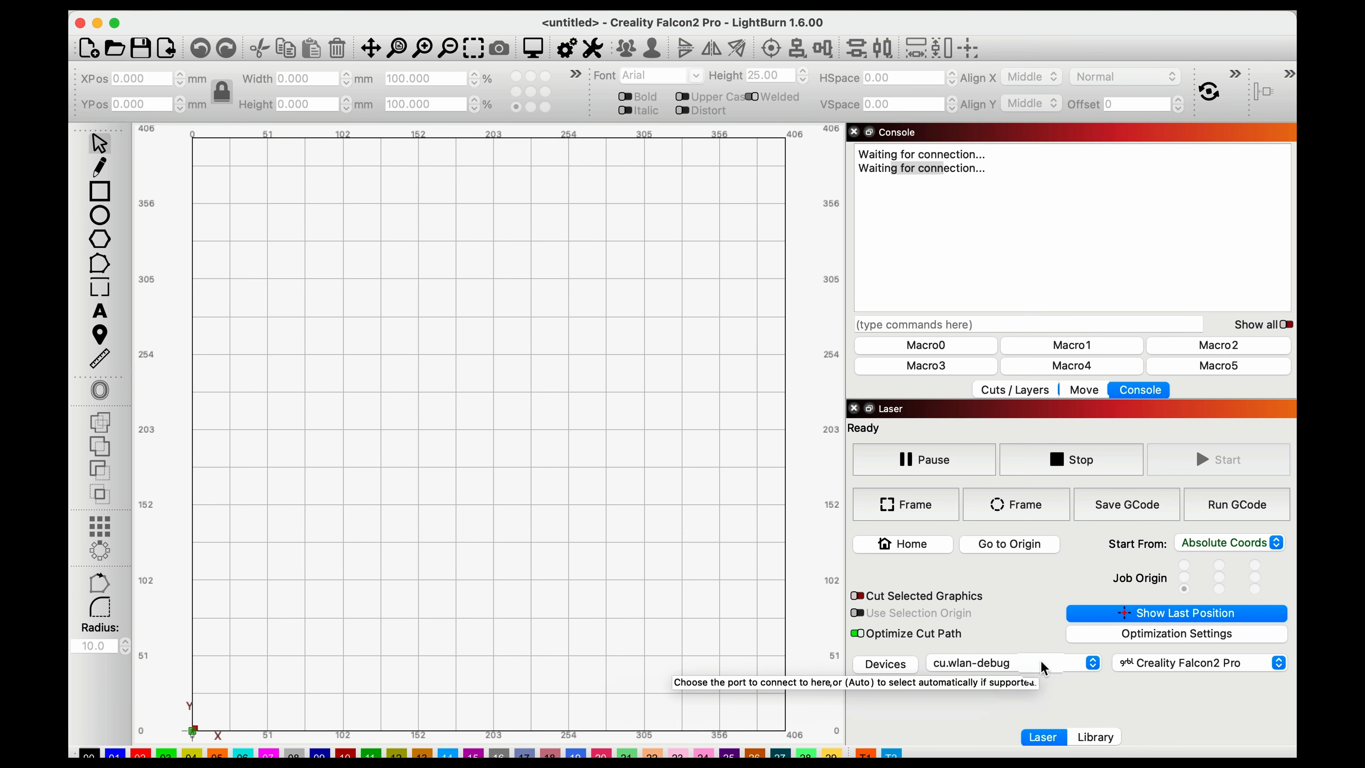
Keep Creality Falcon2 Pro as the laser device and select cu.usbmodem1234561 as its connection port.
{"action": "left_click", "coordinate": [1193, 664]}
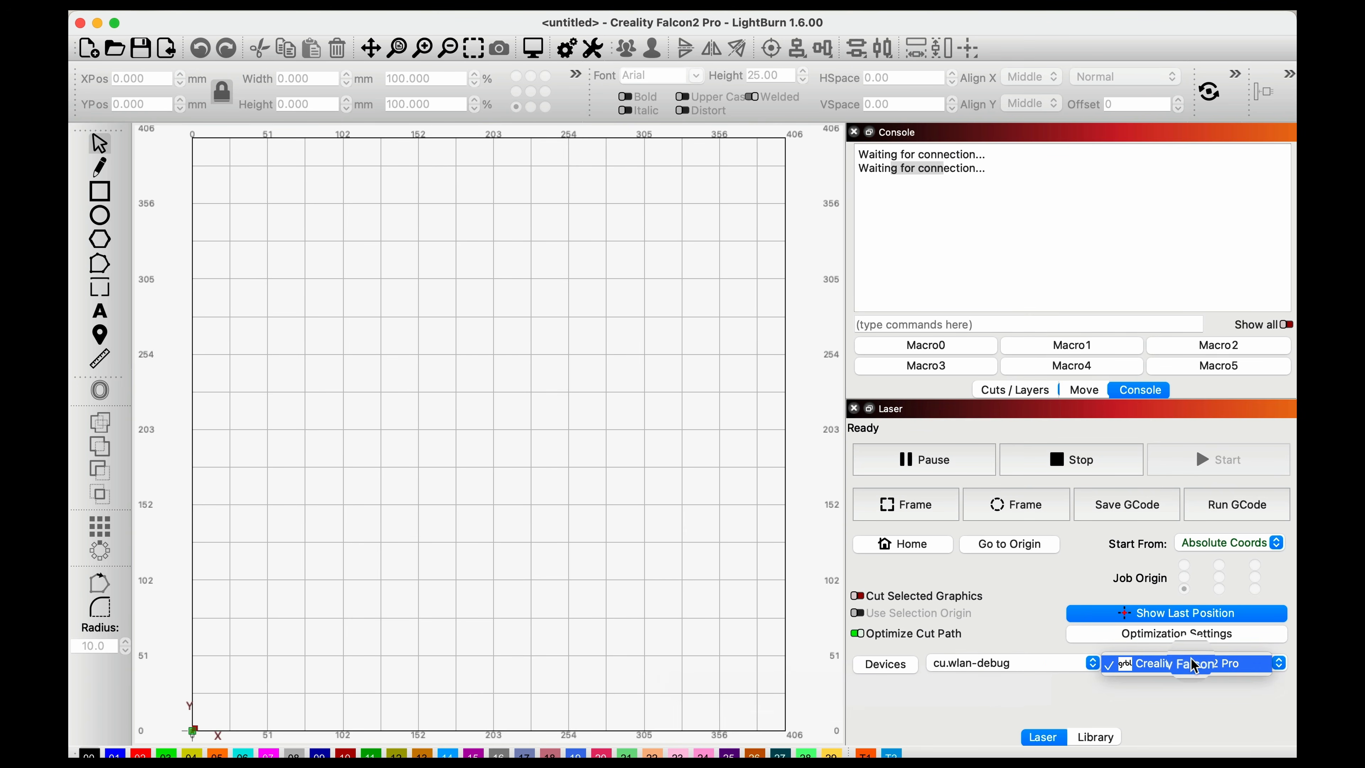
{"action": "left_click", "coordinate": [1193, 666]}
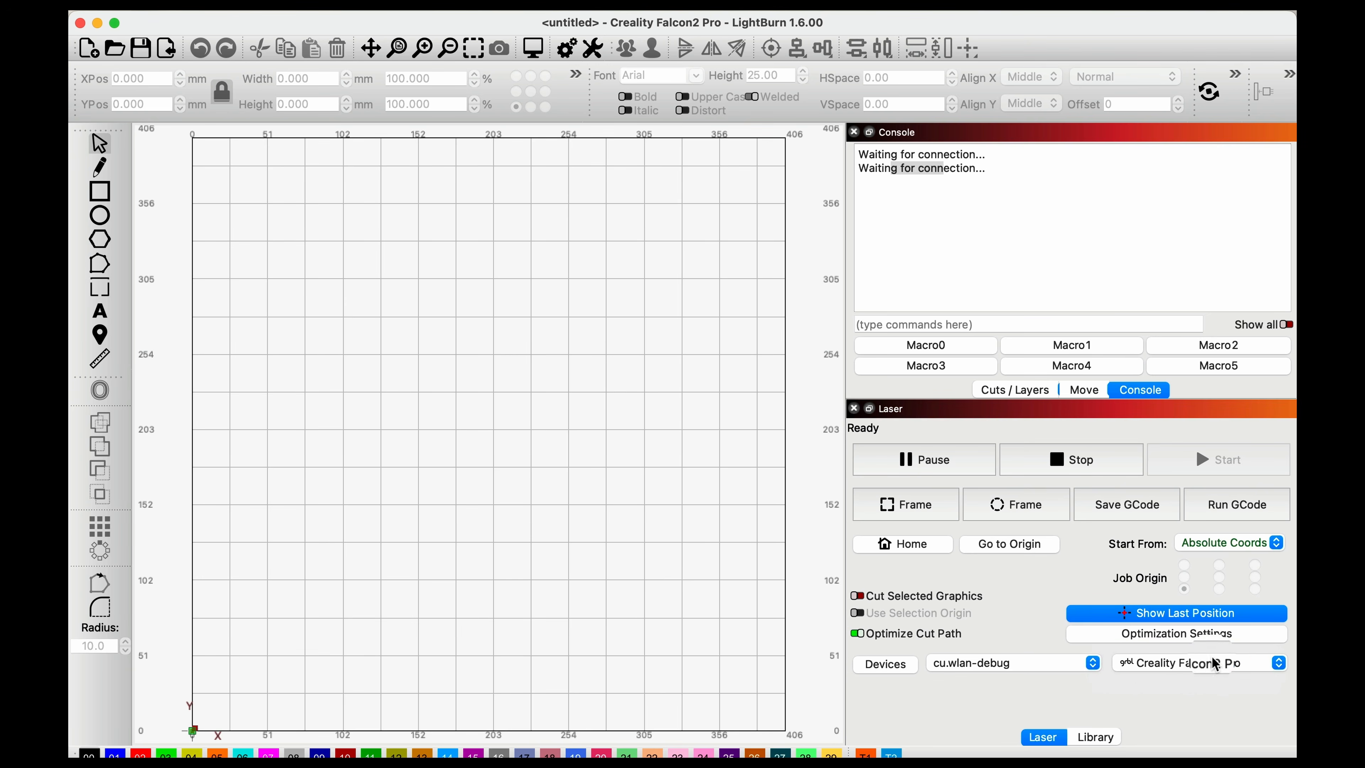
{"action": "left_click", "coordinate": [1044, 664]}
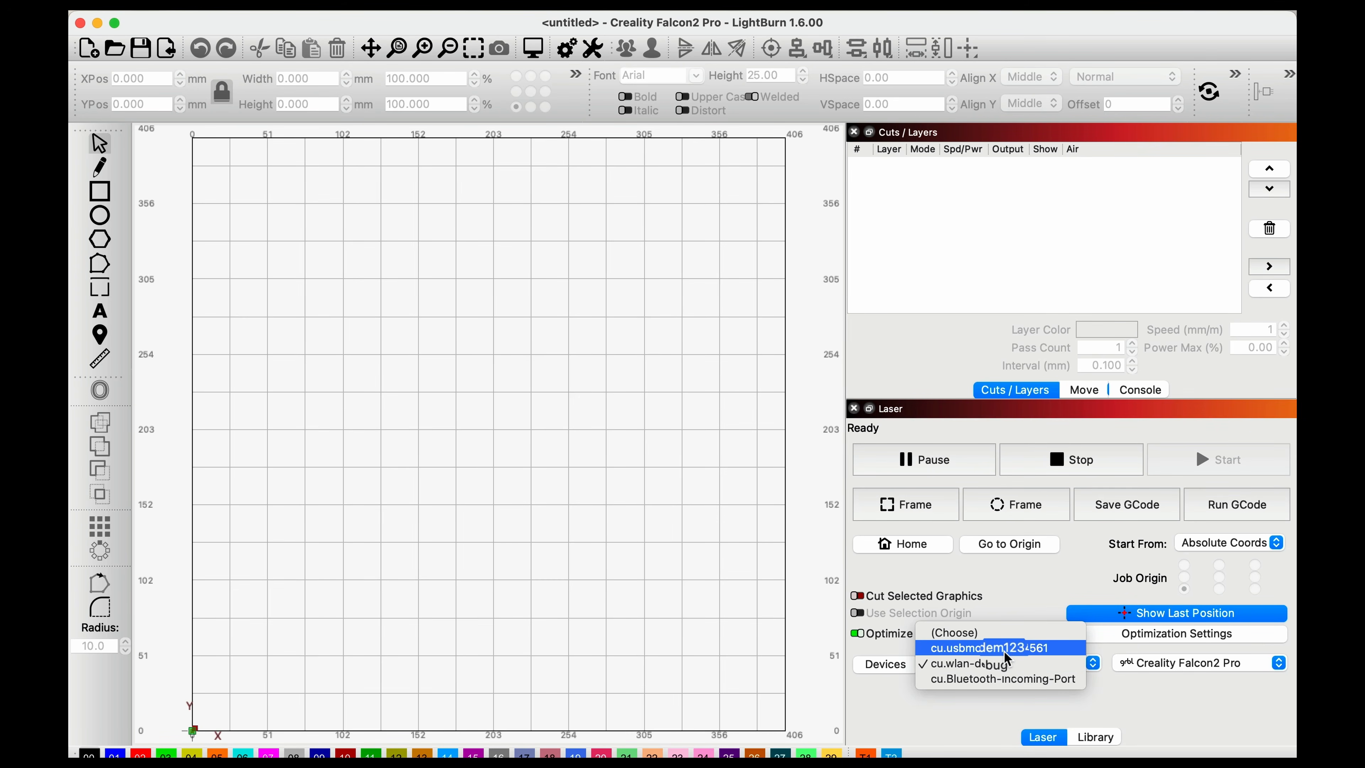
{"action": "left_click", "coordinate": [1004, 649]}
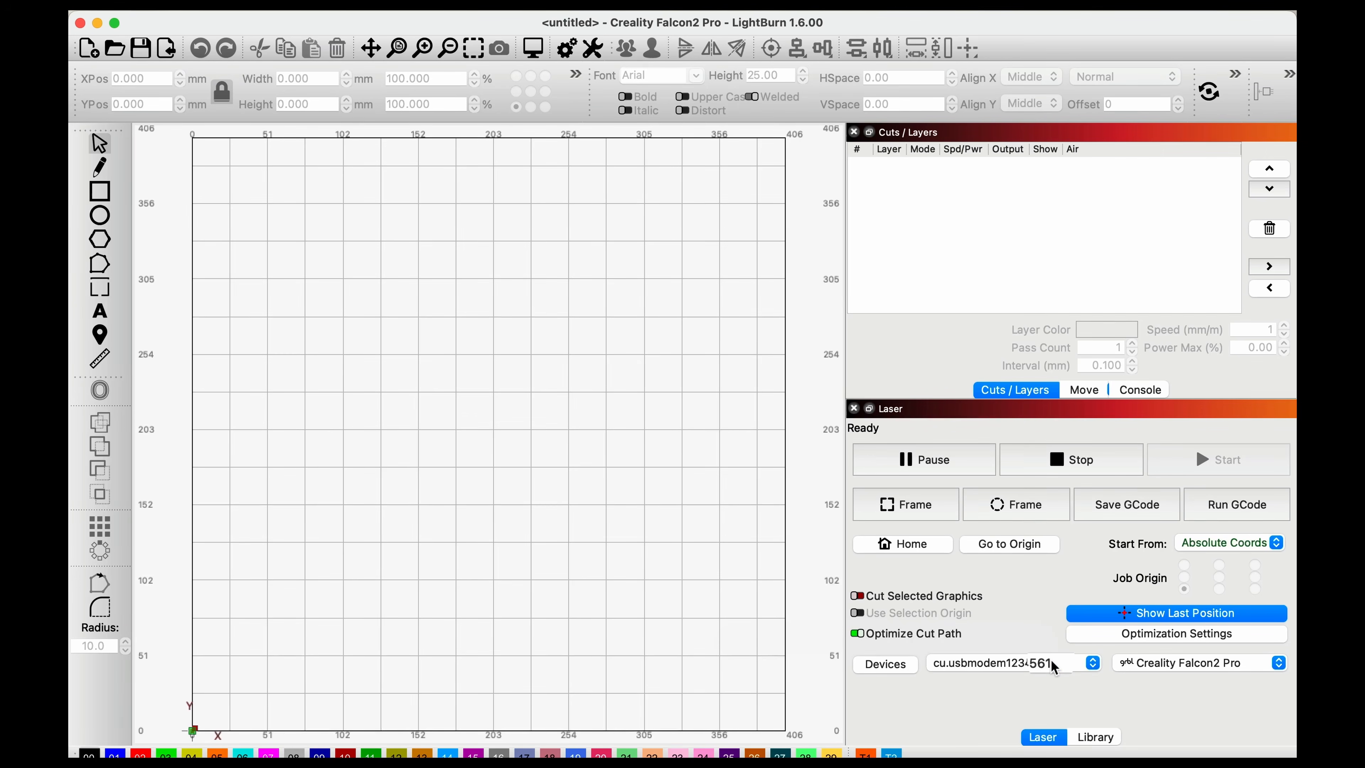
{"action": "left_click", "coordinate": [1052, 665]}
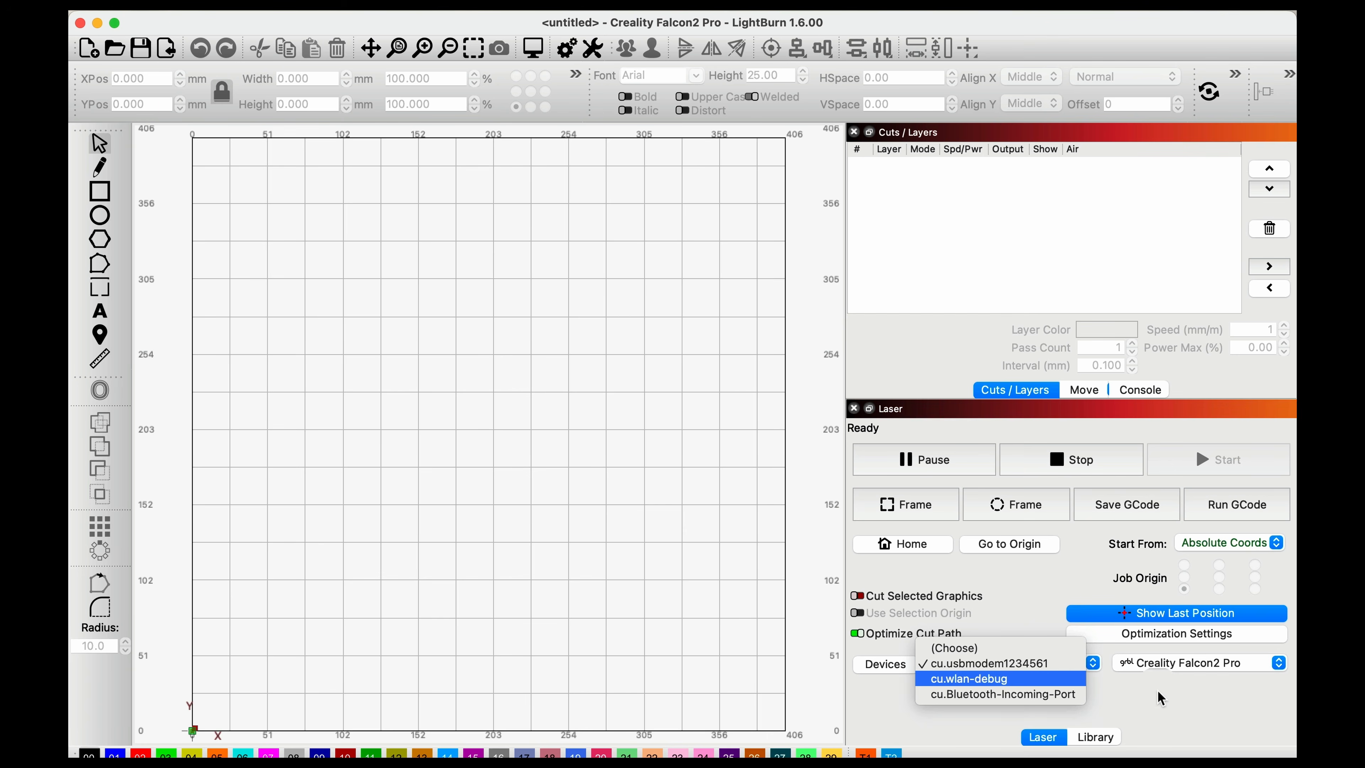
{"action": "left_click", "coordinate": [1027, 663]}
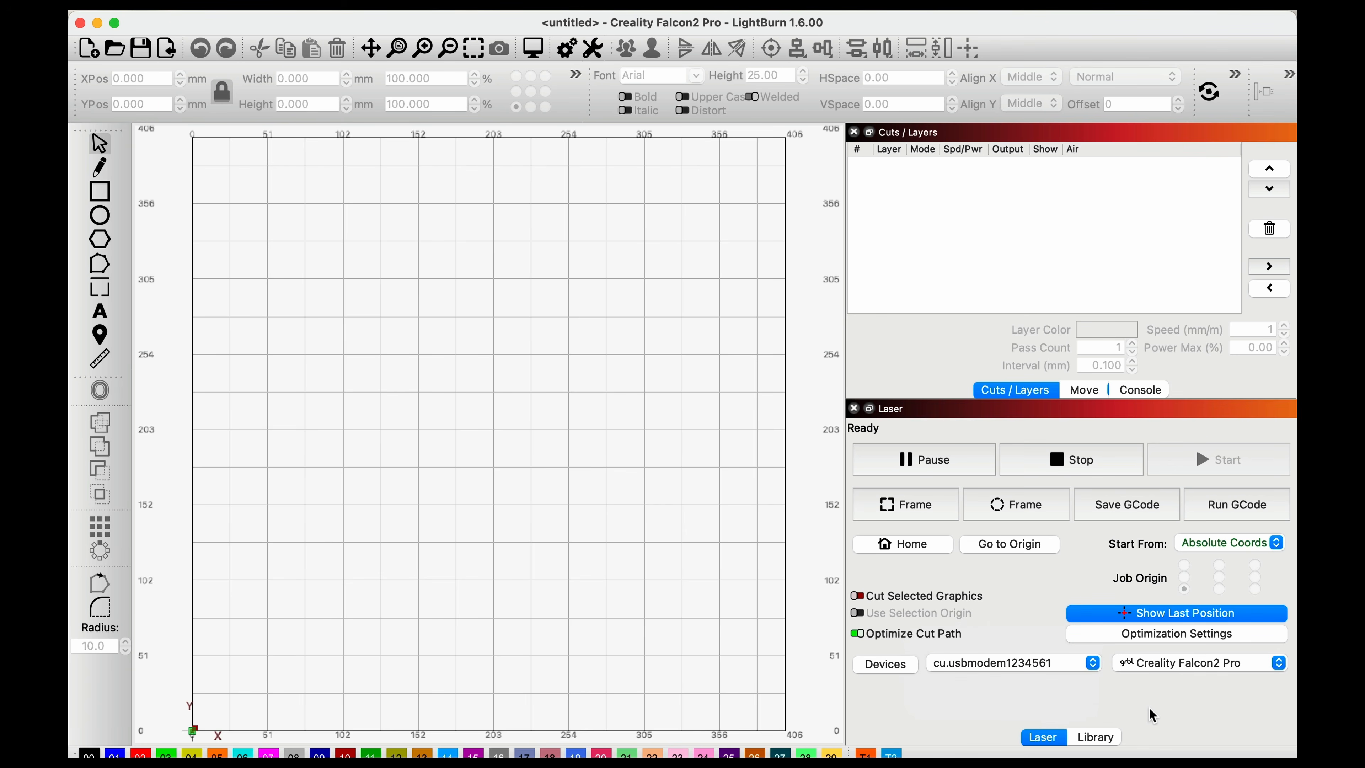
Look through the Move and Cuts / Layers windows and examine the console's connection and homing messages.
{"action": "left_click", "coordinate": [1082, 392]}
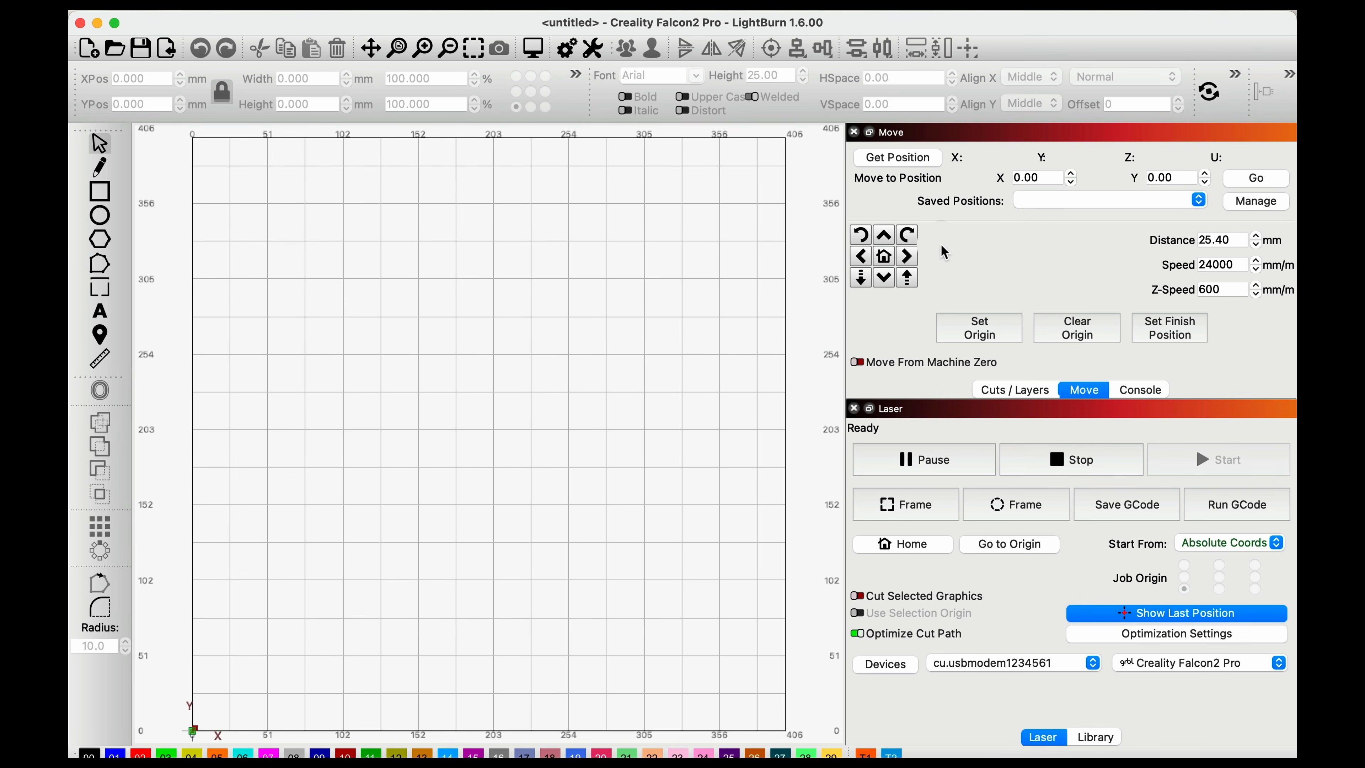
{"action": "left_click", "coordinate": [1020, 391]}
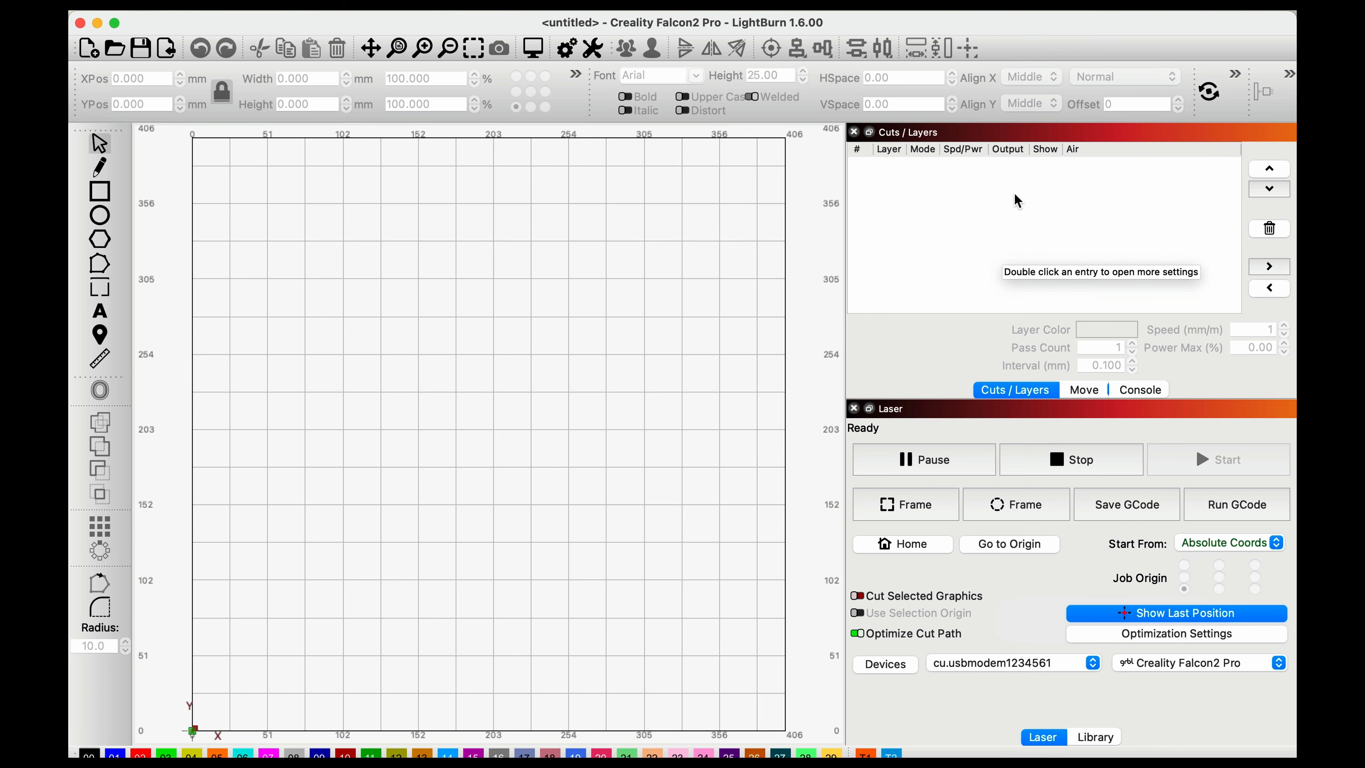
{"action": "left_click", "coordinate": [1144, 391]}
{"action": "left_click", "coordinate": [1084, 390]}
{"action": "left_click", "coordinate": [1029, 393]}
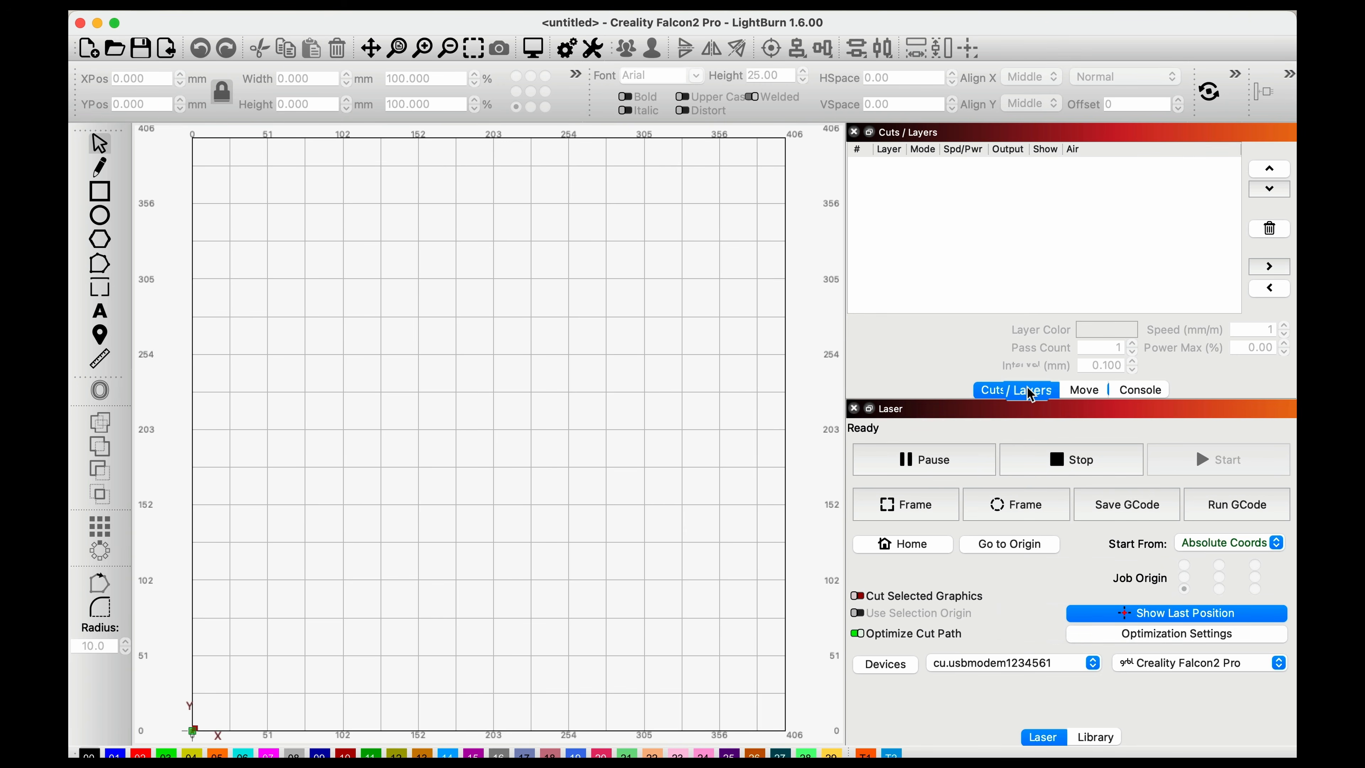
{"action": "left_click", "coordinate": [1082, 392]}
{"action": "left_click", "coordinate": [1142, 391]}
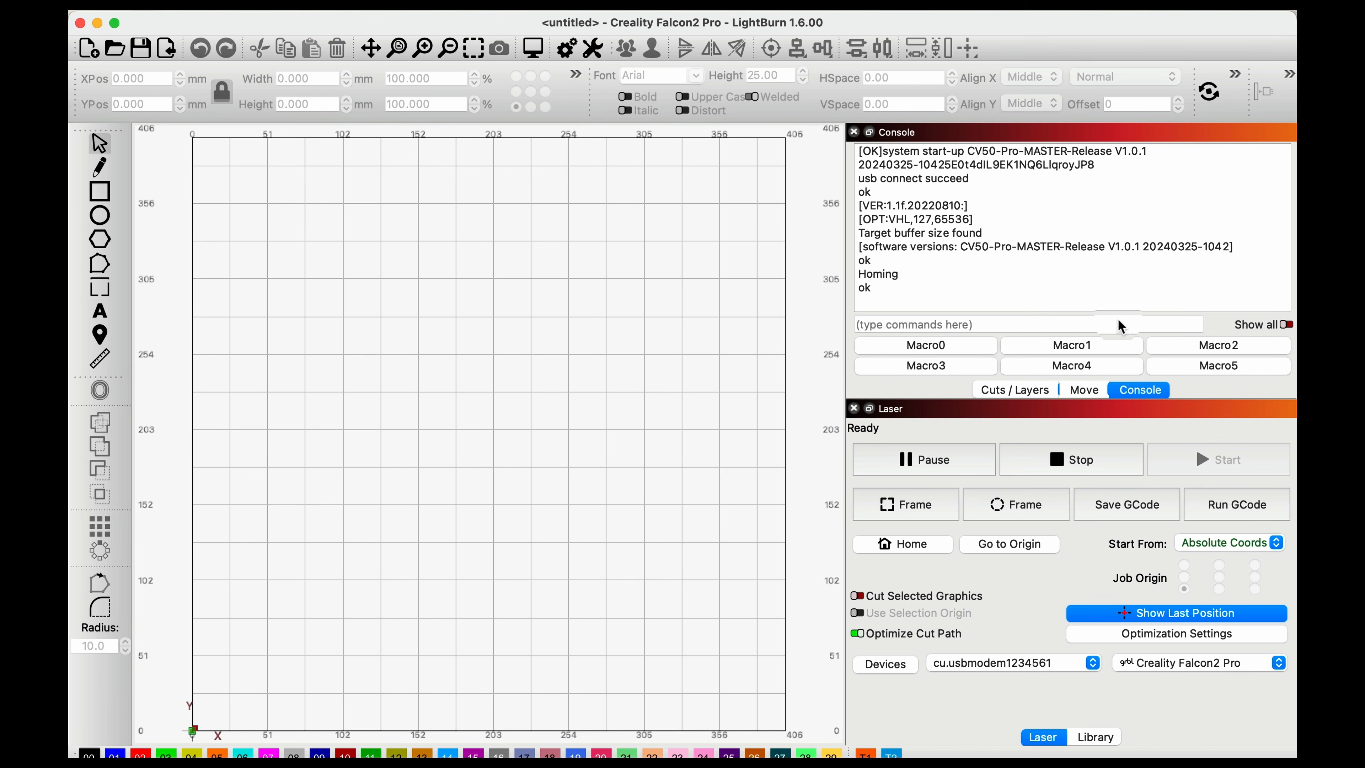
{"action": "left_click_drag", "start_coordinate": [859, 259], "coordinate": [858, 287]}
{"action": "left_click", "coordinate": [879, 285]}
Jog the laser head up and to the right to X 177.82, Y 127.03, and set the jog distance to 10 mm.
{"action": "left_click", "coordinate": [1070, 390]}
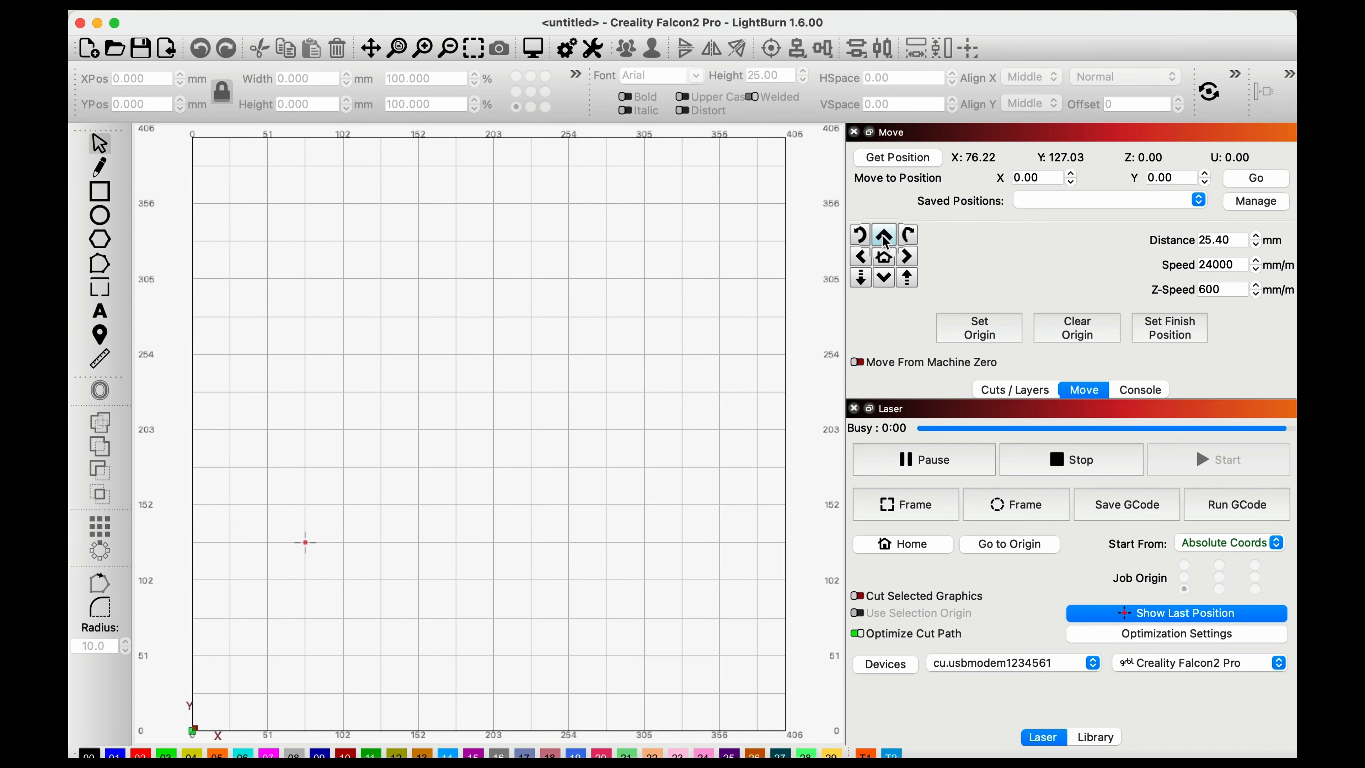
{"action": "left_click", "coordinate": [908, 256]}
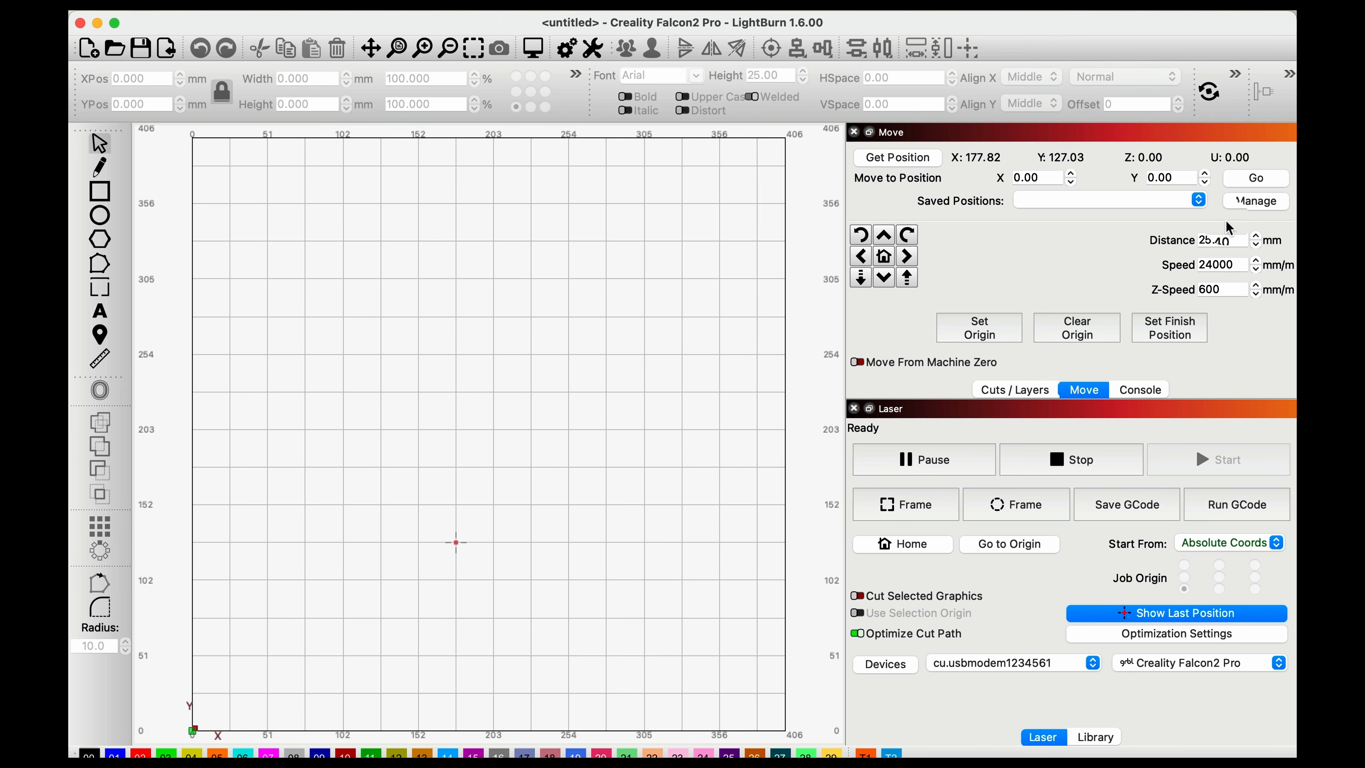
{"action": "double_click", "coordinate": [1235, 240]}
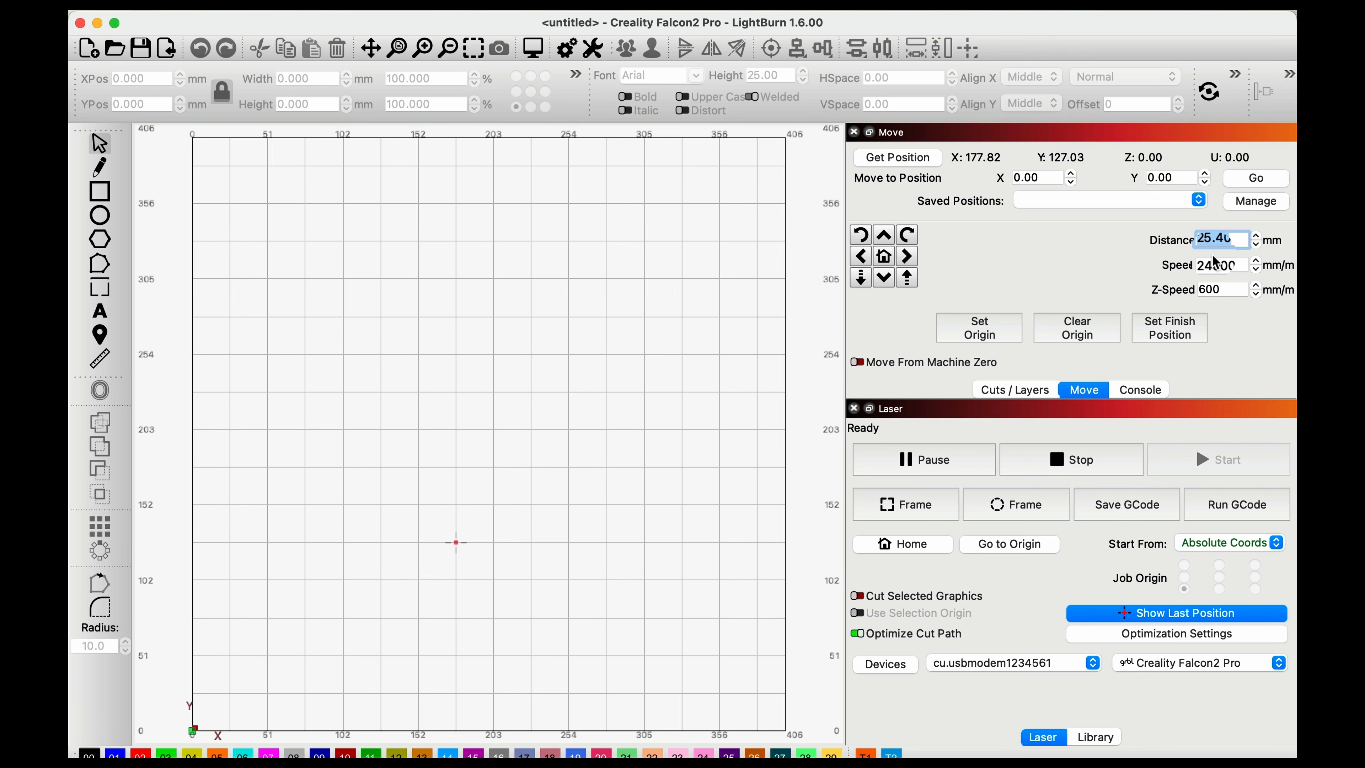
{"action": "type", "text": "10"}
{"action": "key", "text": "Tab"}
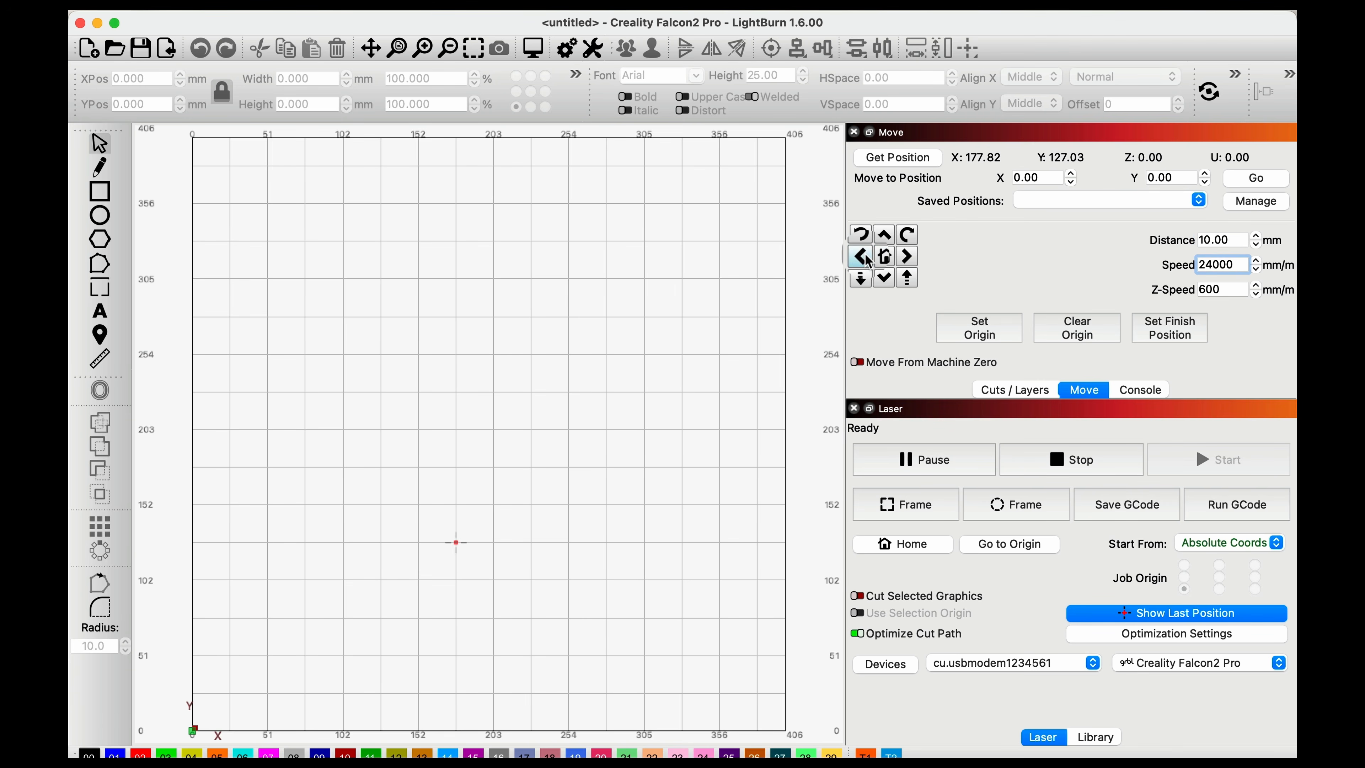
Jog the laser head 10 mm to the left and look at the jog Speed and Z-Speed settings.
{"action": "left_click", "coordinate": [866, 261]}
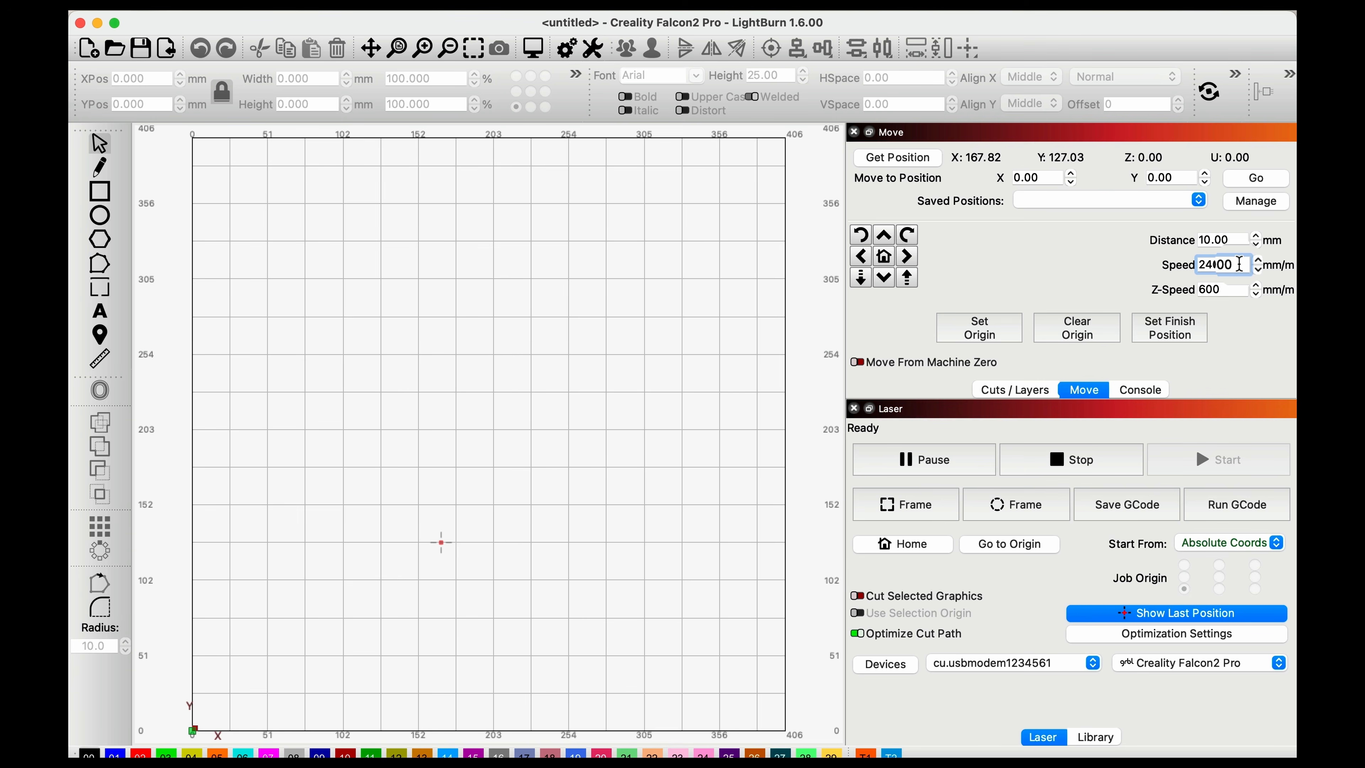
{"action": "type", "text": "0"}
{"action": "left_click", "coordinate": [1222, 289]}
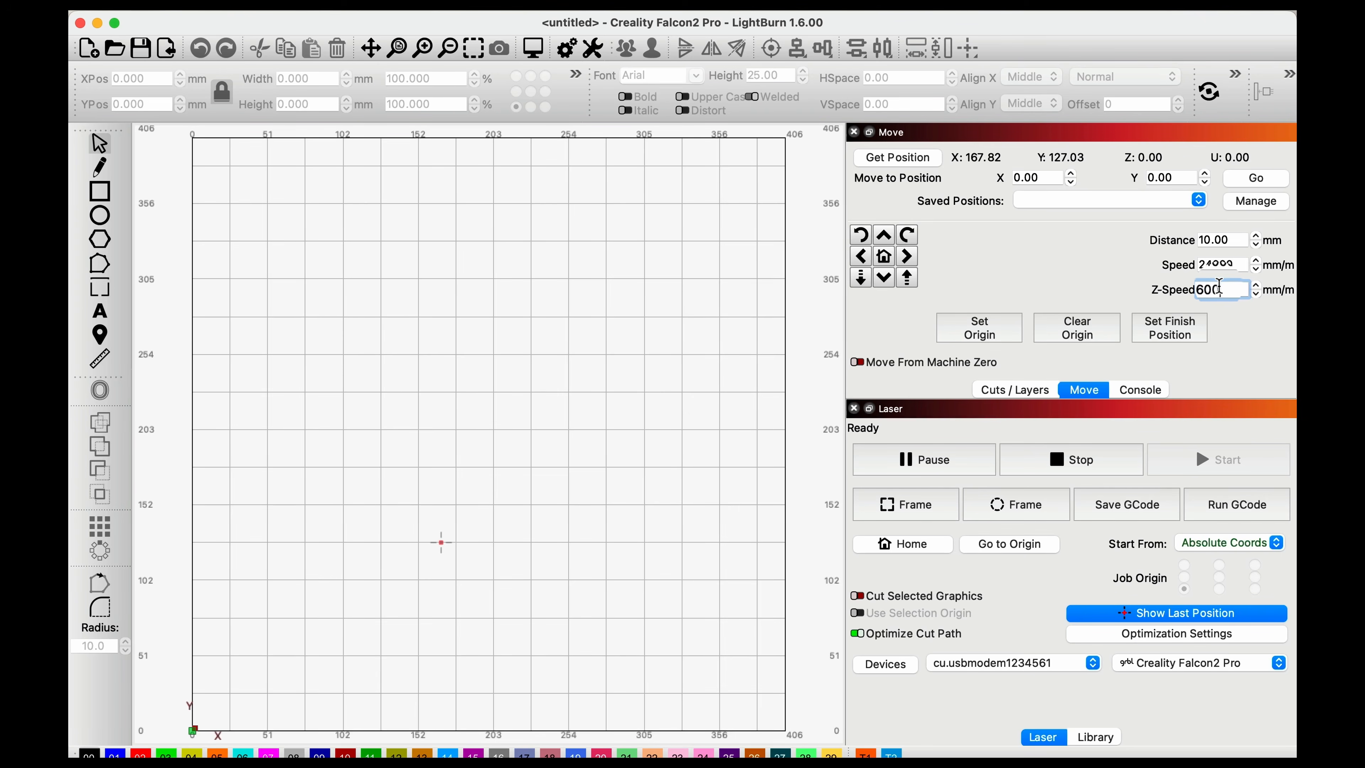
{"action": "left_click", "coordinate": [1222, 289]}
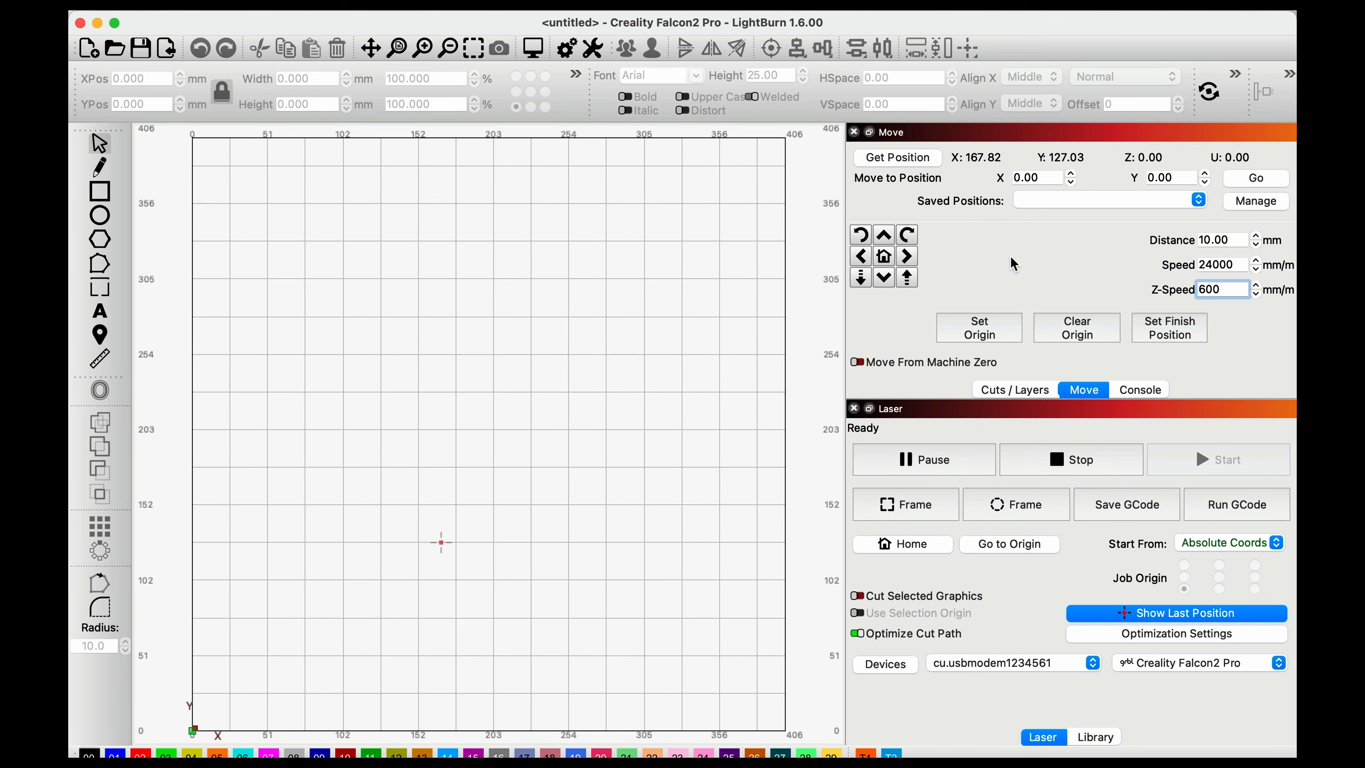
{"action": "left_click", "coordinate": [860, 278]}
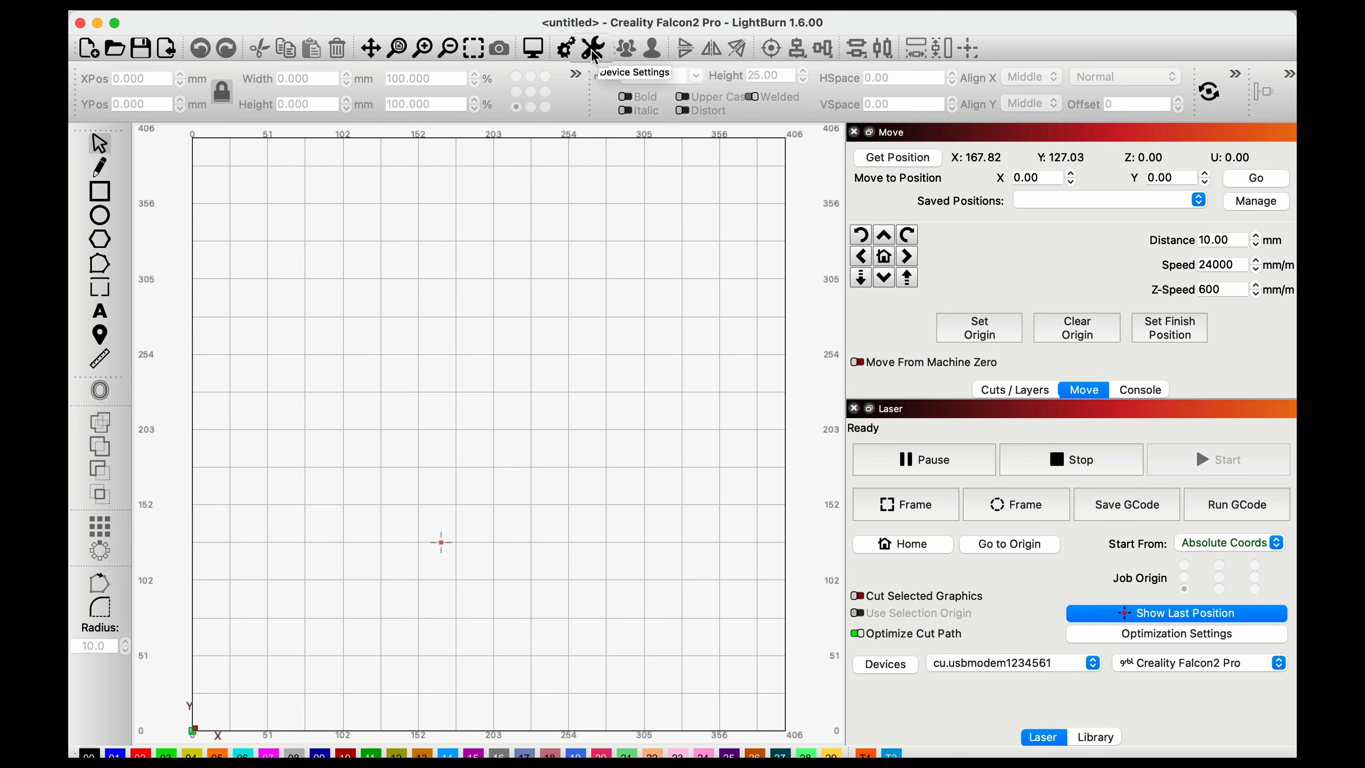
Enable Beginner Mode in the general settings to view the simpler interface and switch it back off.
{"action": "left_click", "coordinate": [568, 51]}
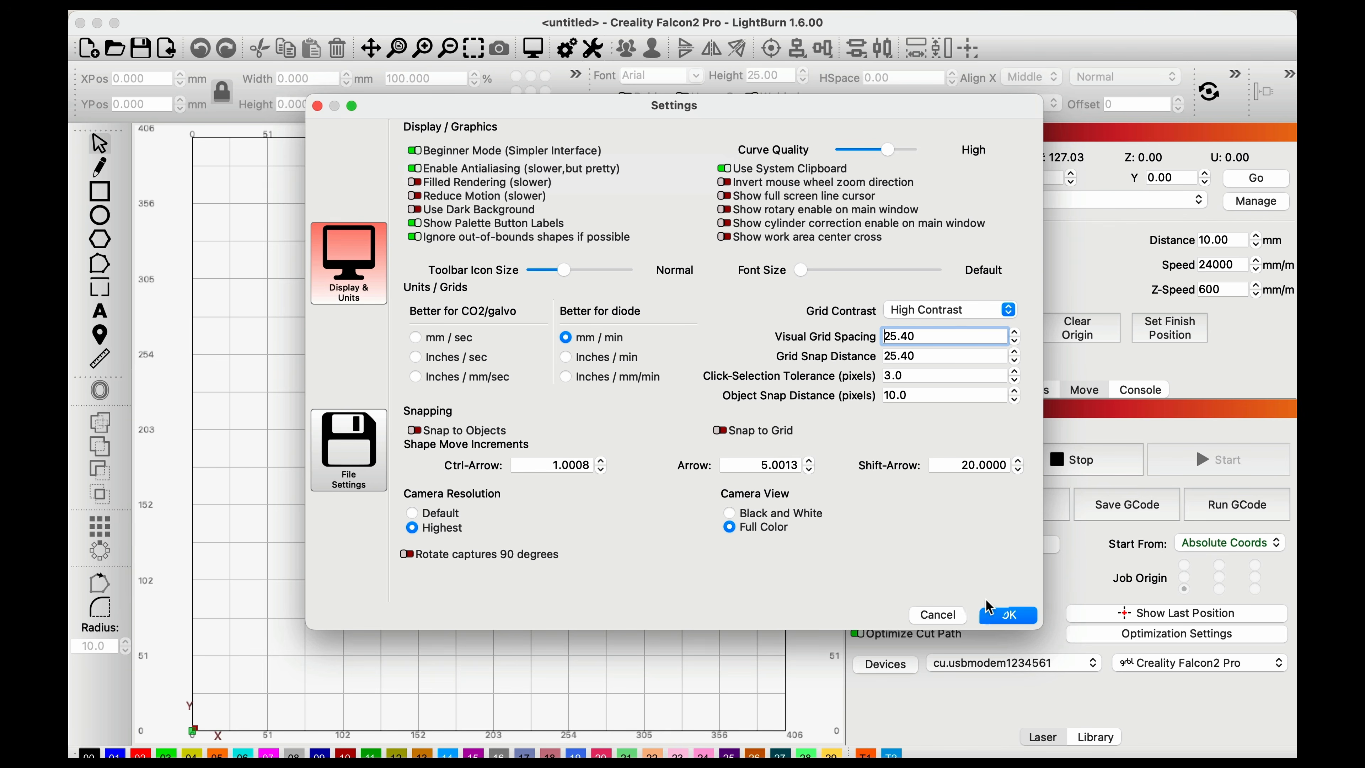
{"action": "left_click", "coordinate": [1001, 616]}
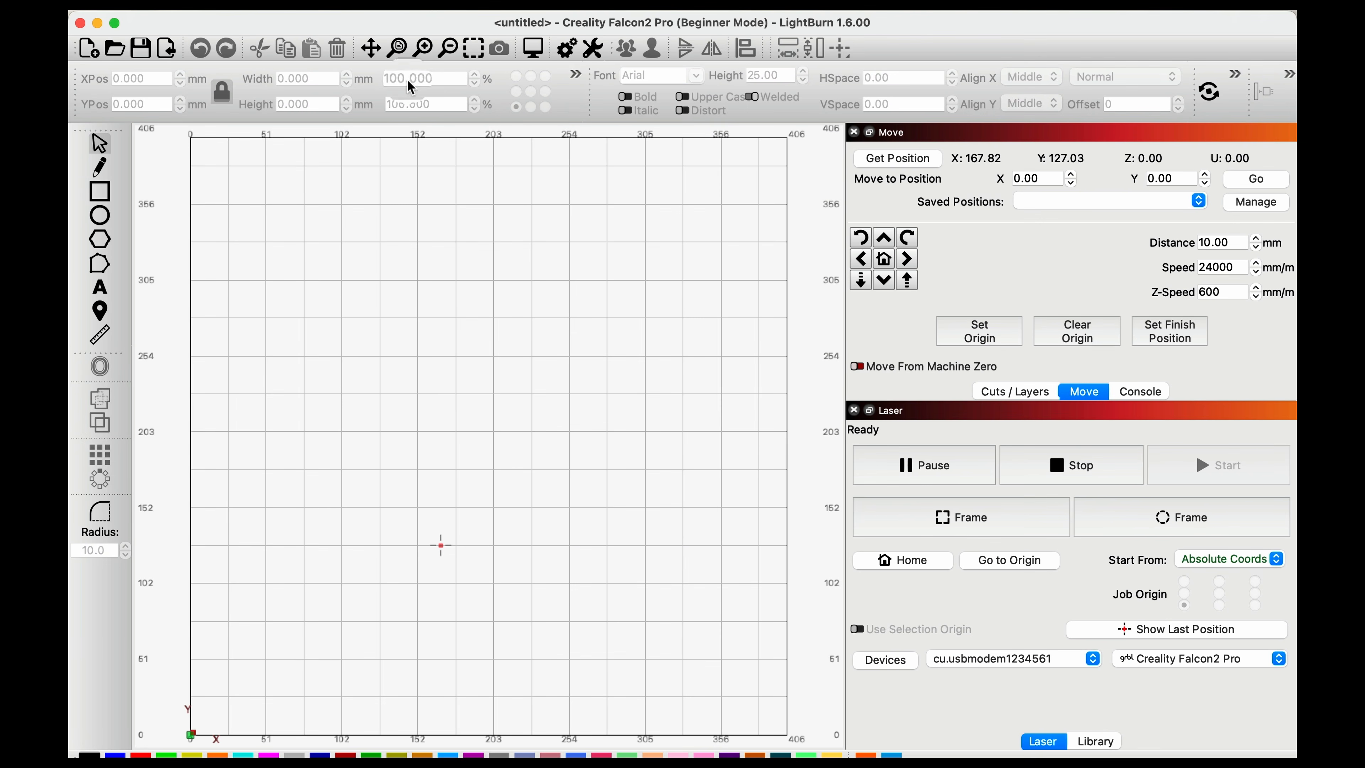
{"action": "left_click", "coordinate": [561, 50]}
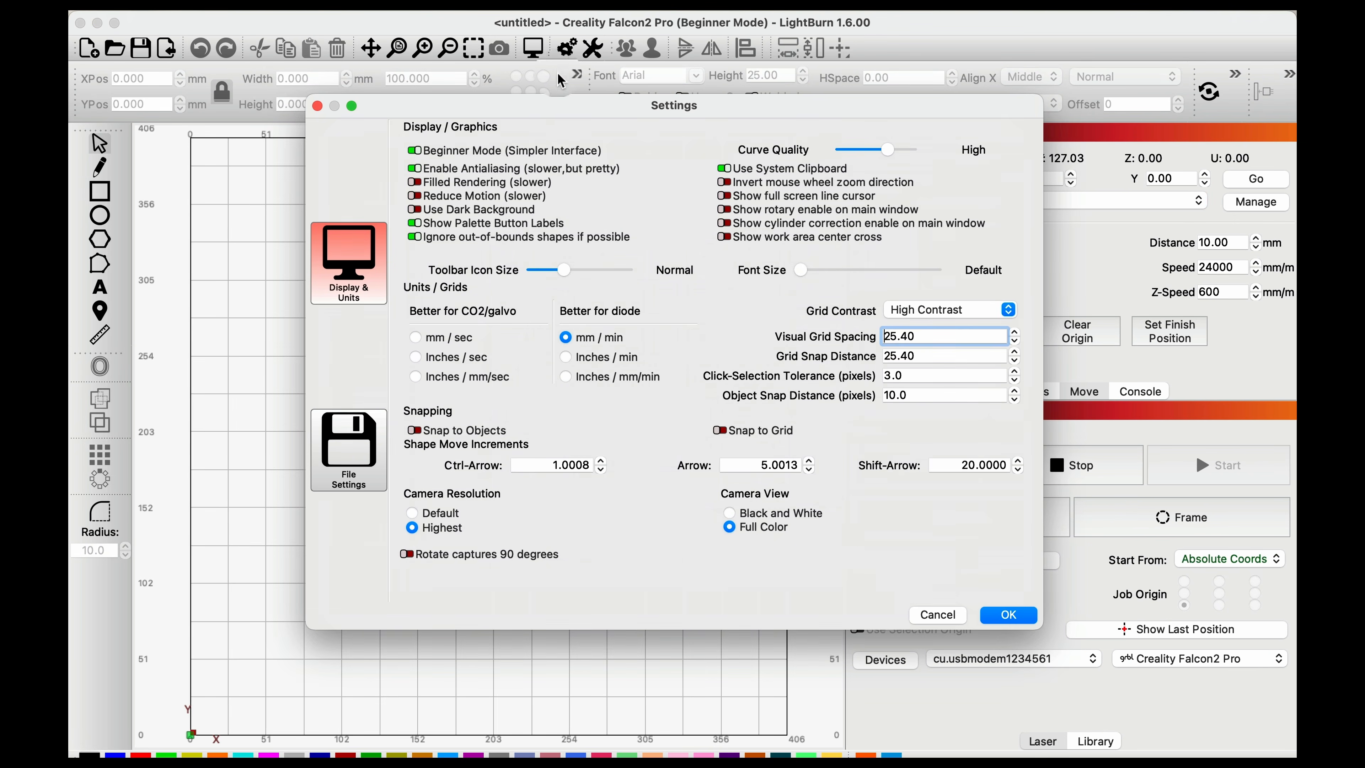
{"action": "left_click", "coordinate": [1010, 615]}
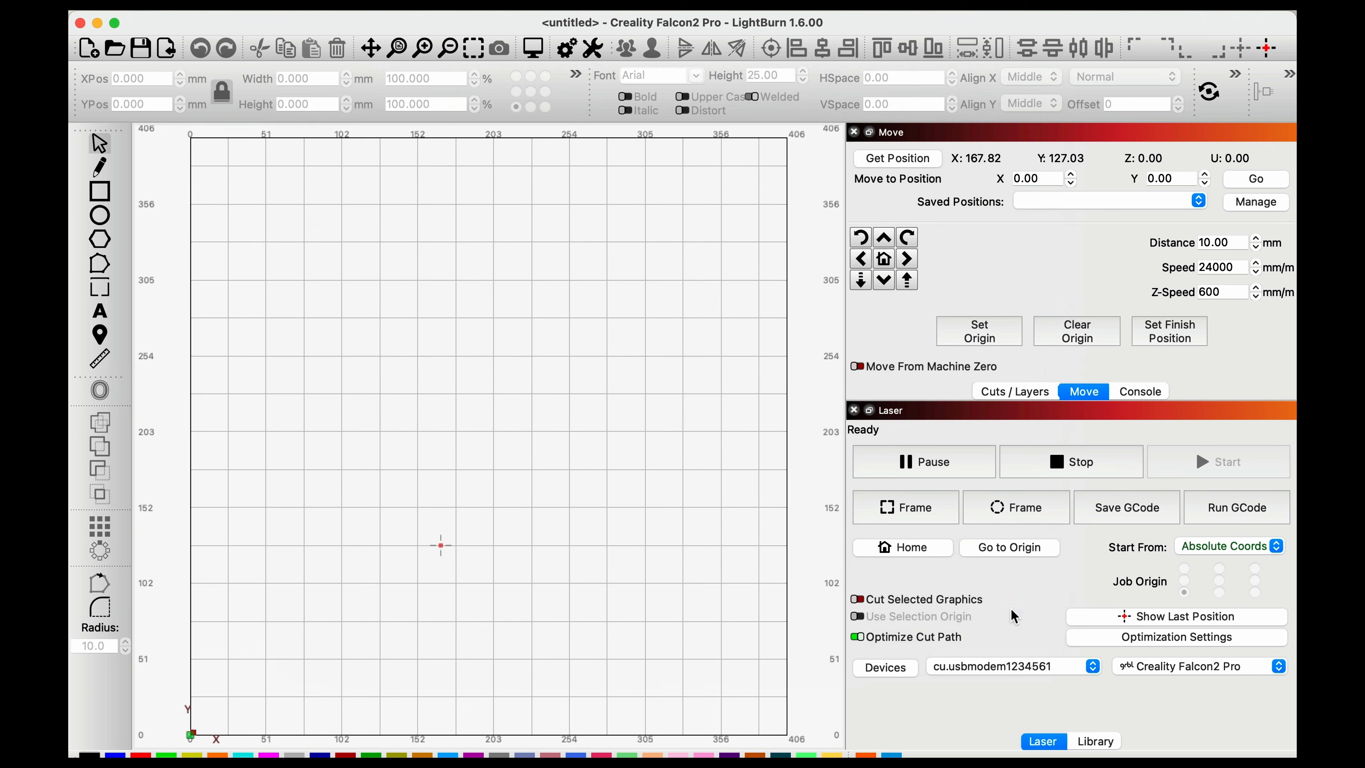
In the Creality Falcon2 Pro device settings, review the working width and enable the laser fire button and Laser on when framing.
{"action": "left_click", "coordinate": [593, 50]}
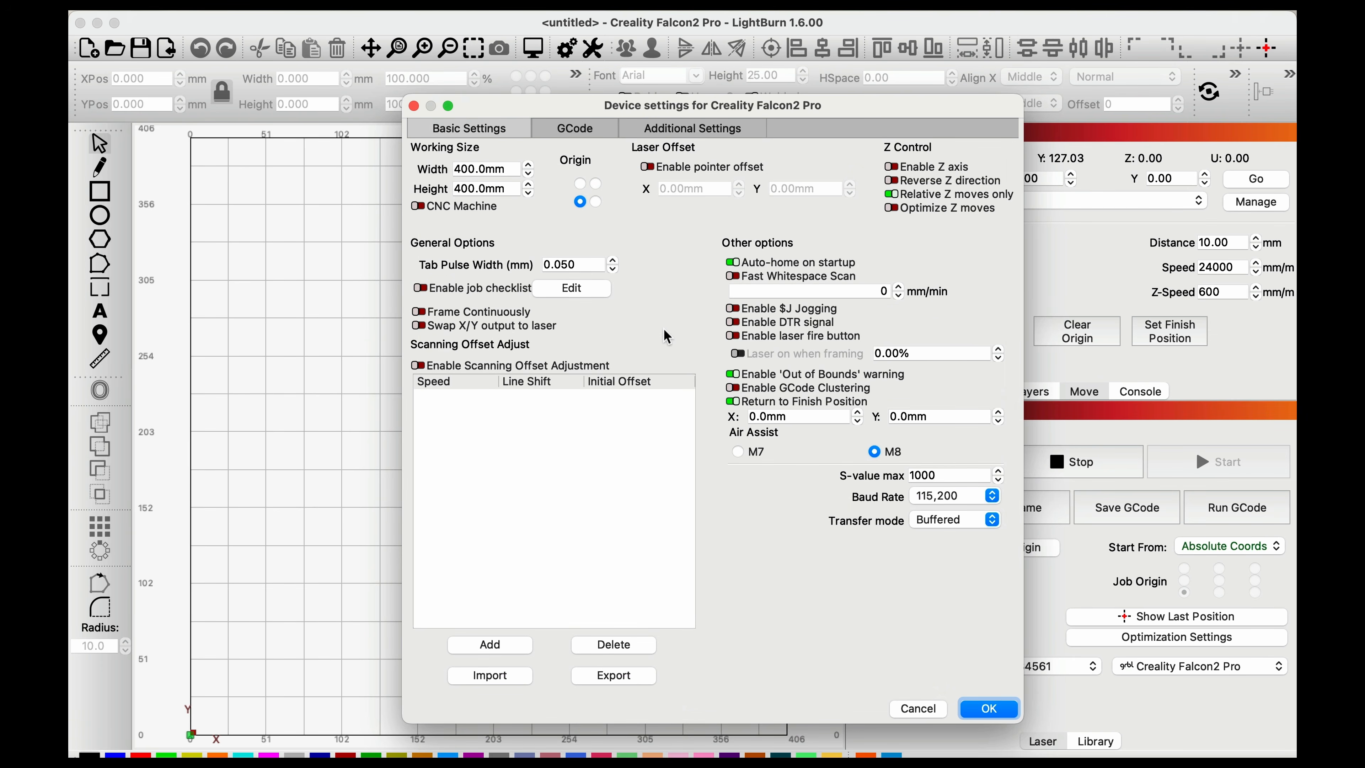
{"action": "left_click_drag", "start_coordinate": [508, 169], "coordinate": [487, 168]}
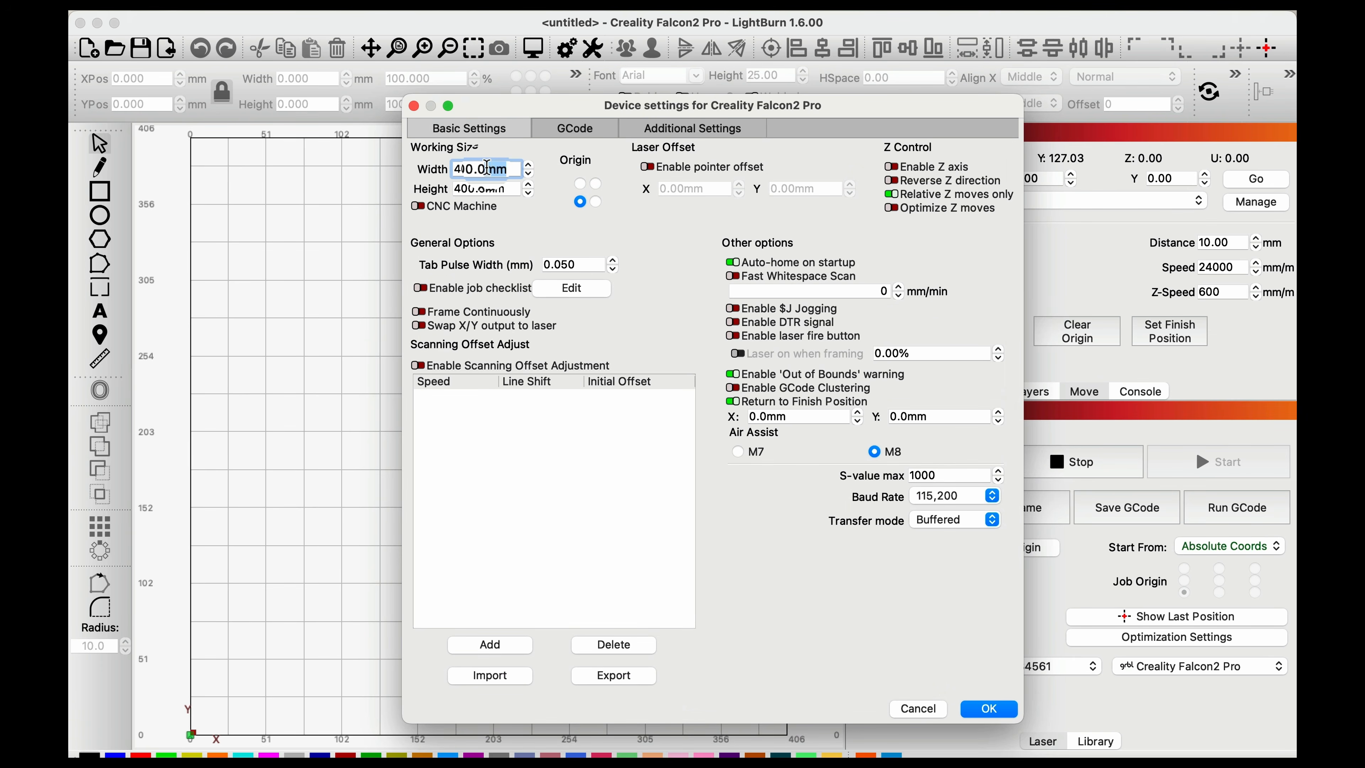
{"action": "left_click_drag", "start_coordinate": [478, 166], "coordinate": [486, 167]}
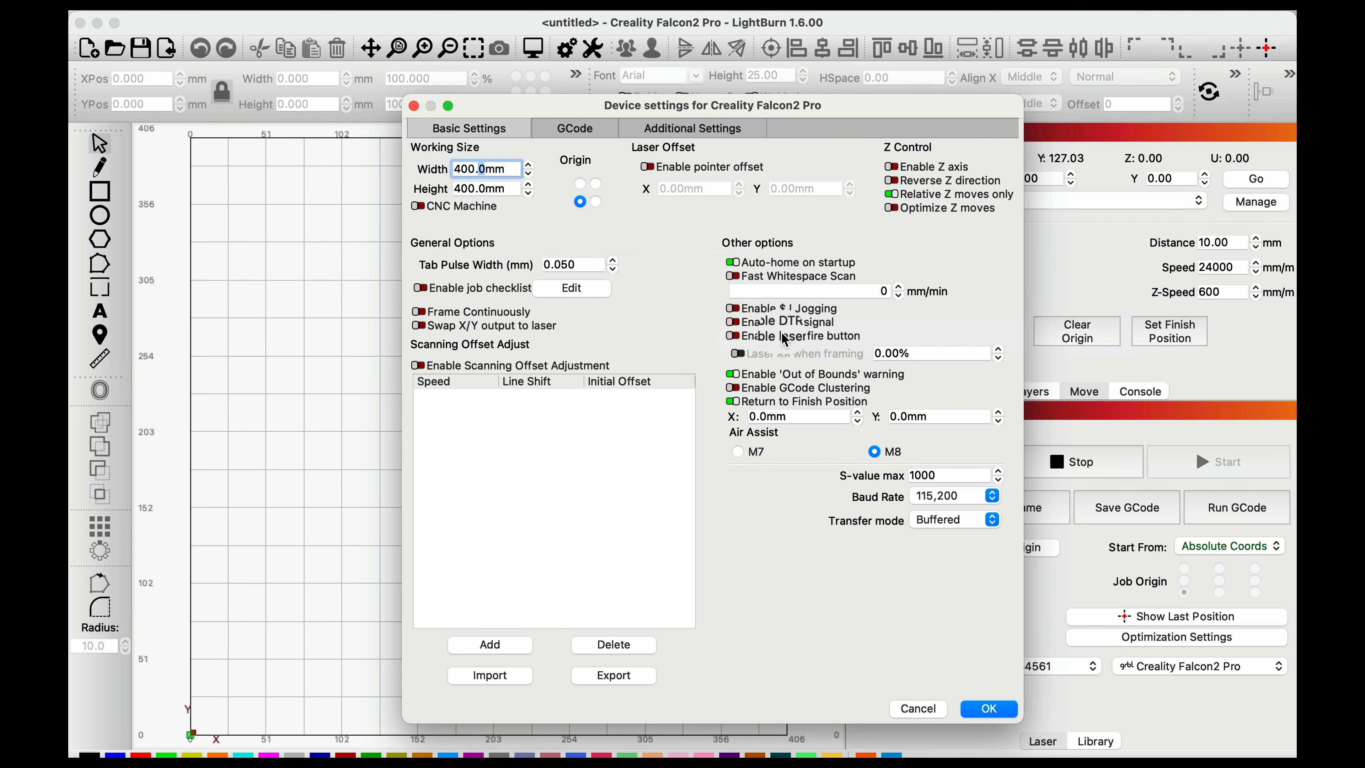
{"action": "left_click", "coordinate": [734, 334]}
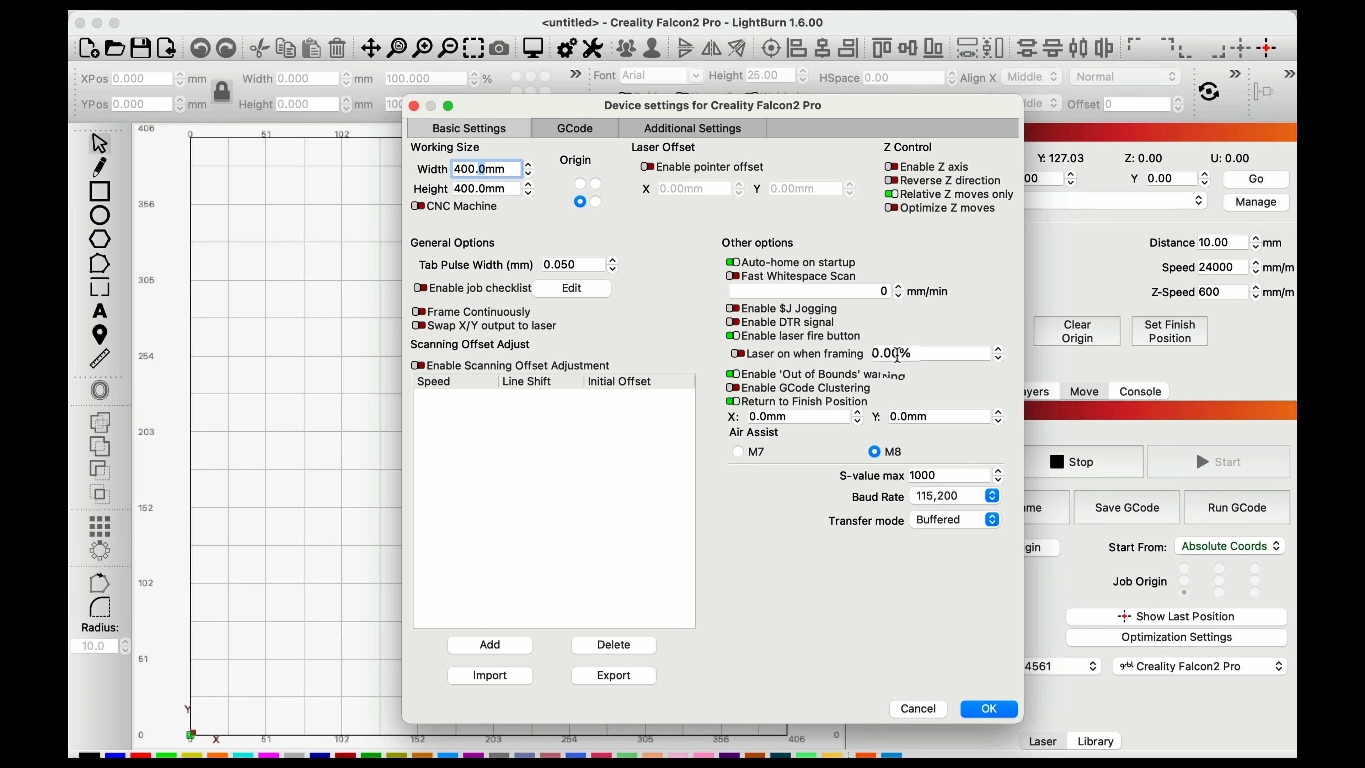
{"action": "left_click", "coordinate": [737, 353]}
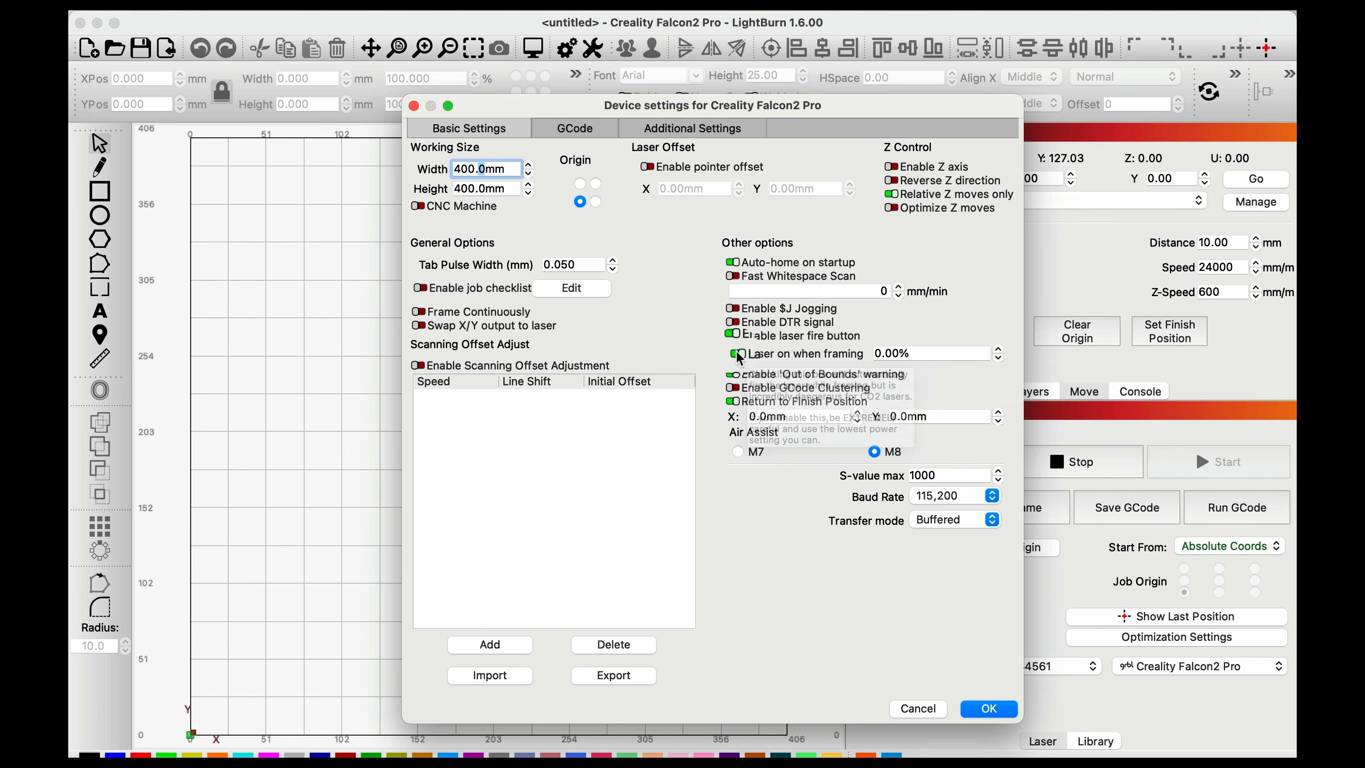
Try 5%, 20% and 10% as the power for Laser on when framing.
{"action": "left_click", "coordinate": [931, 350]}
{"action": "type", "text": "5"}
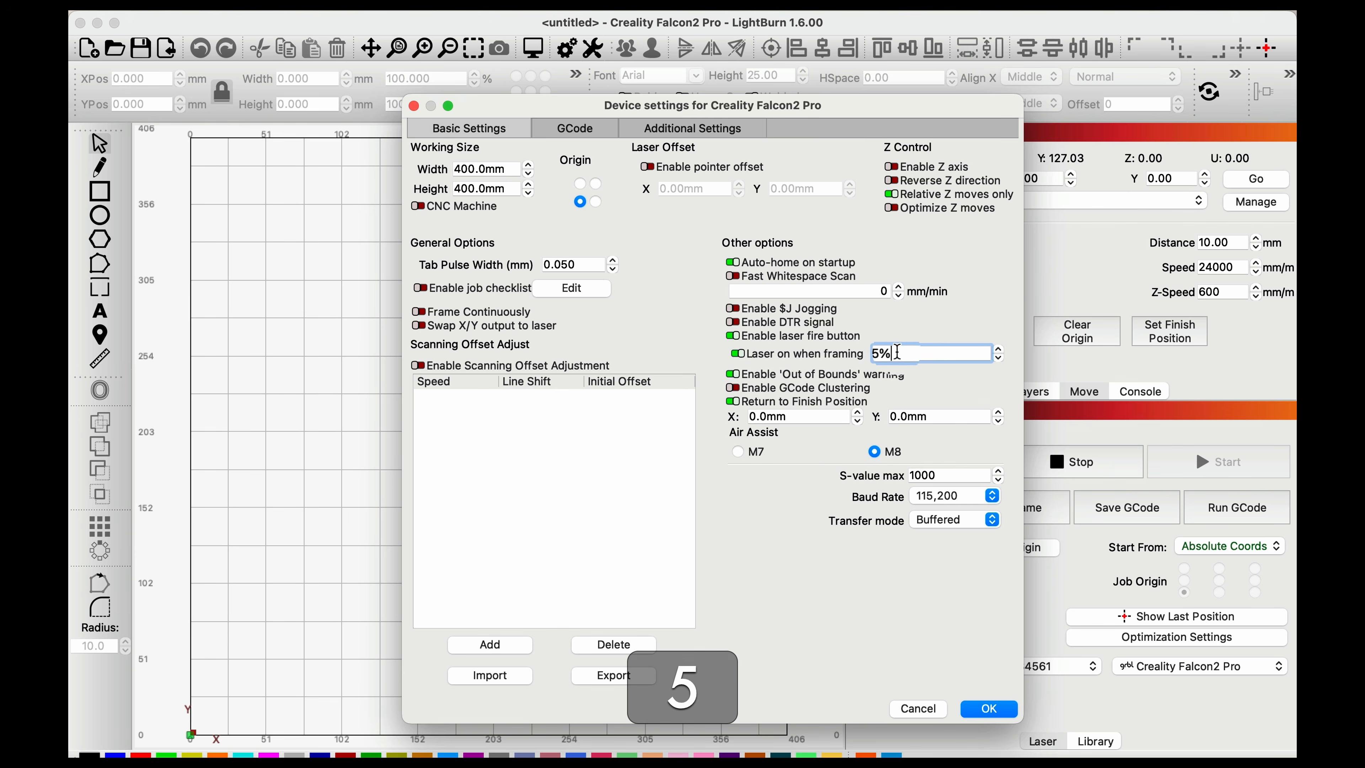
{"action": "key", "text": "BackSpace"}
{"action": "type", "text": "20"}
{"action": "key", "text": "BackSpace"}
{"action": "type", "text": "0"}
{"action": "triple_click", "coordinate": [912, 354]}
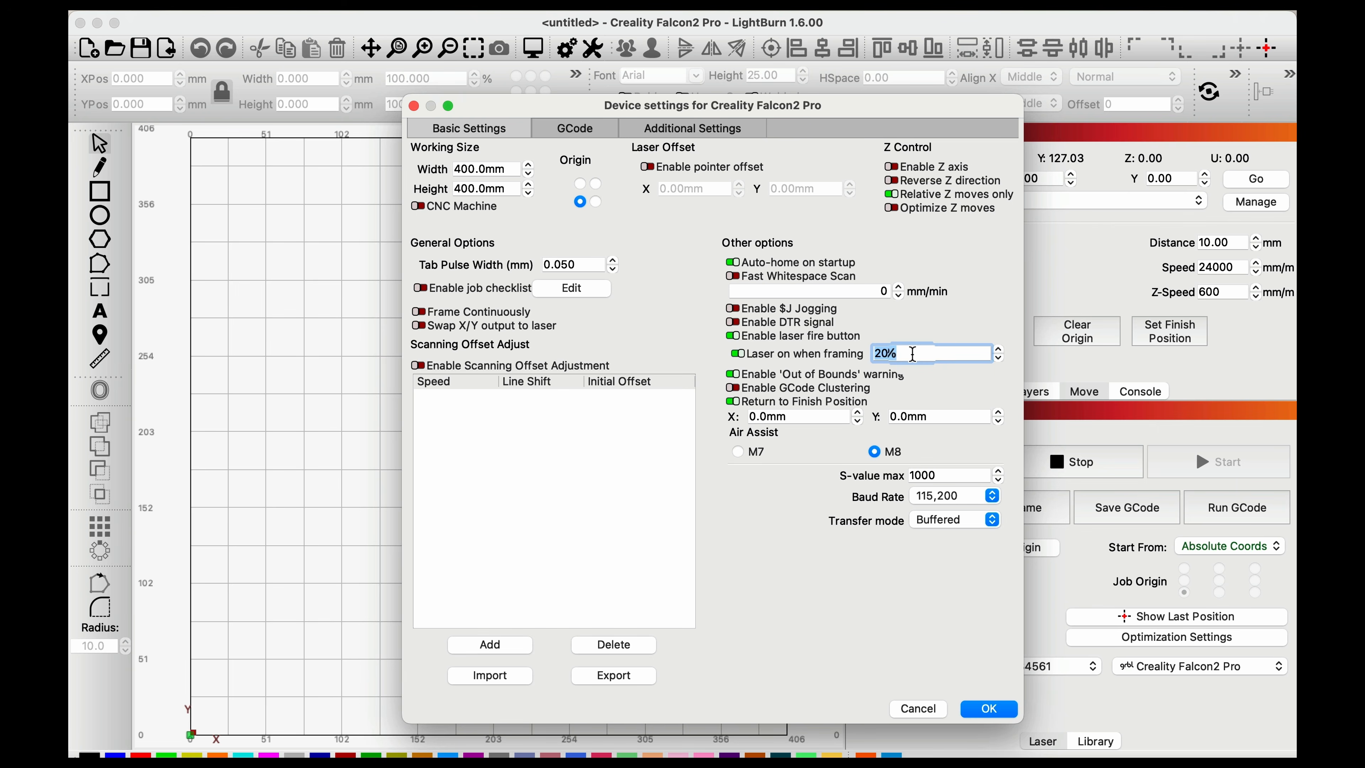
{"action": "type", "text": "10"}
{"action": "key", "text": "Tab"}
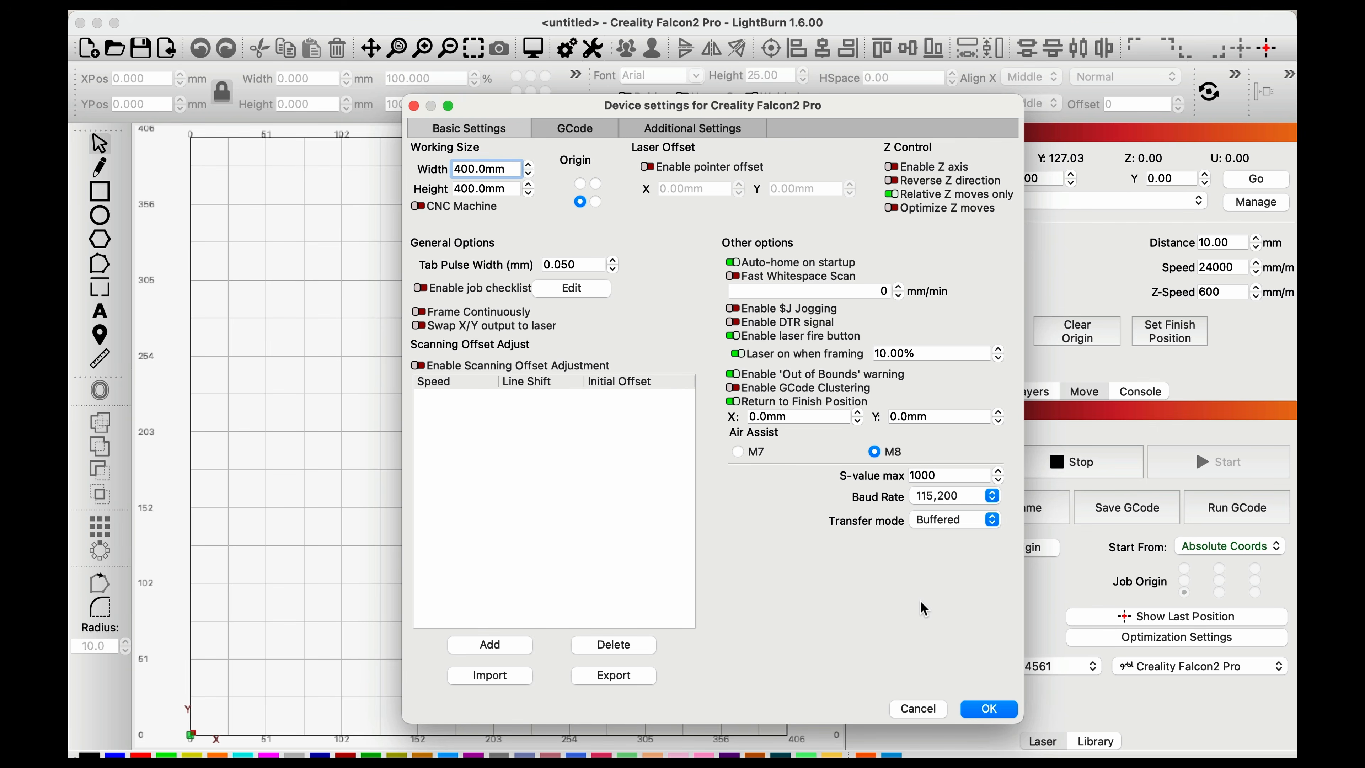
Set the power for Laser on when framing to 5%, apply the device settings and test-fire the laser.
{"action": "triple_click", "coordinate": [909, 355]}
{"action": "type", "text": "5"}
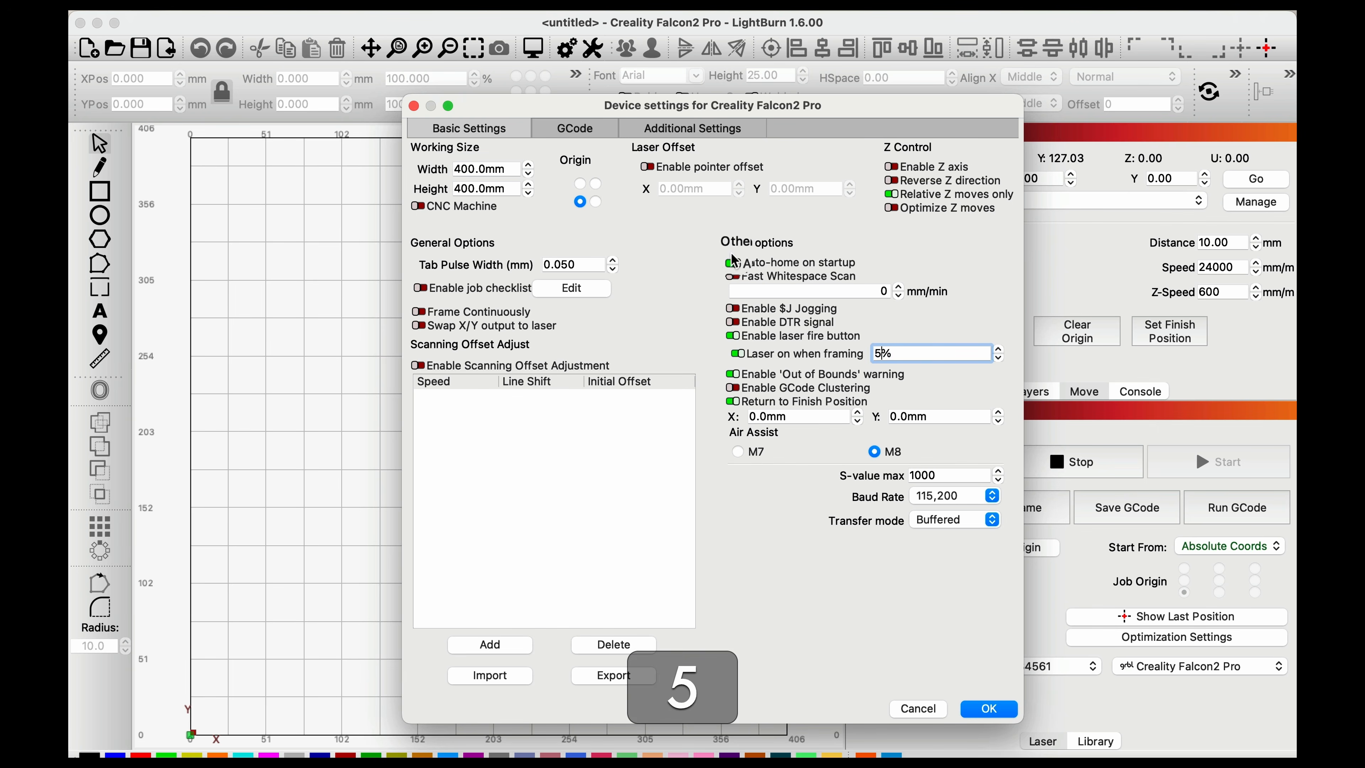
{"action": "left_click", "coordinate": [486, 171]}
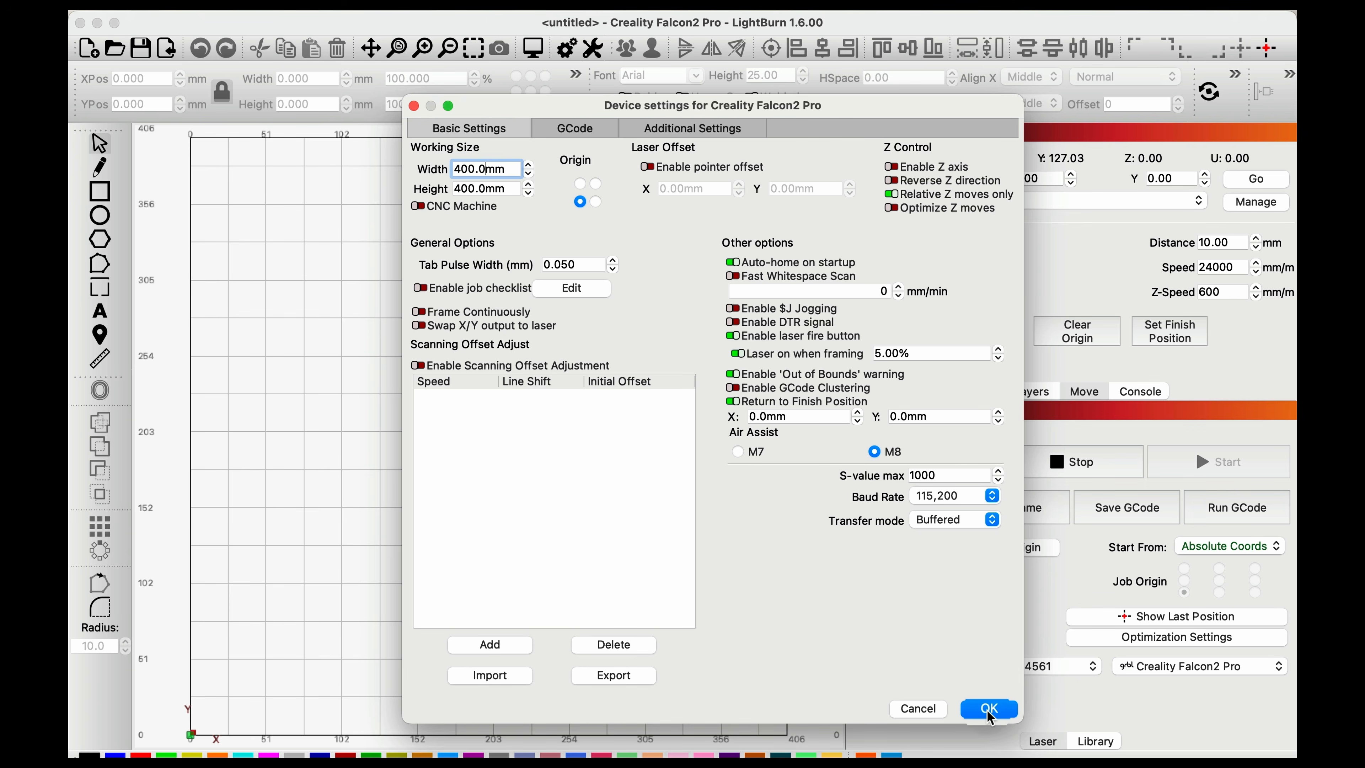
{"action": "left_click", "coordinate": [988, 710]}
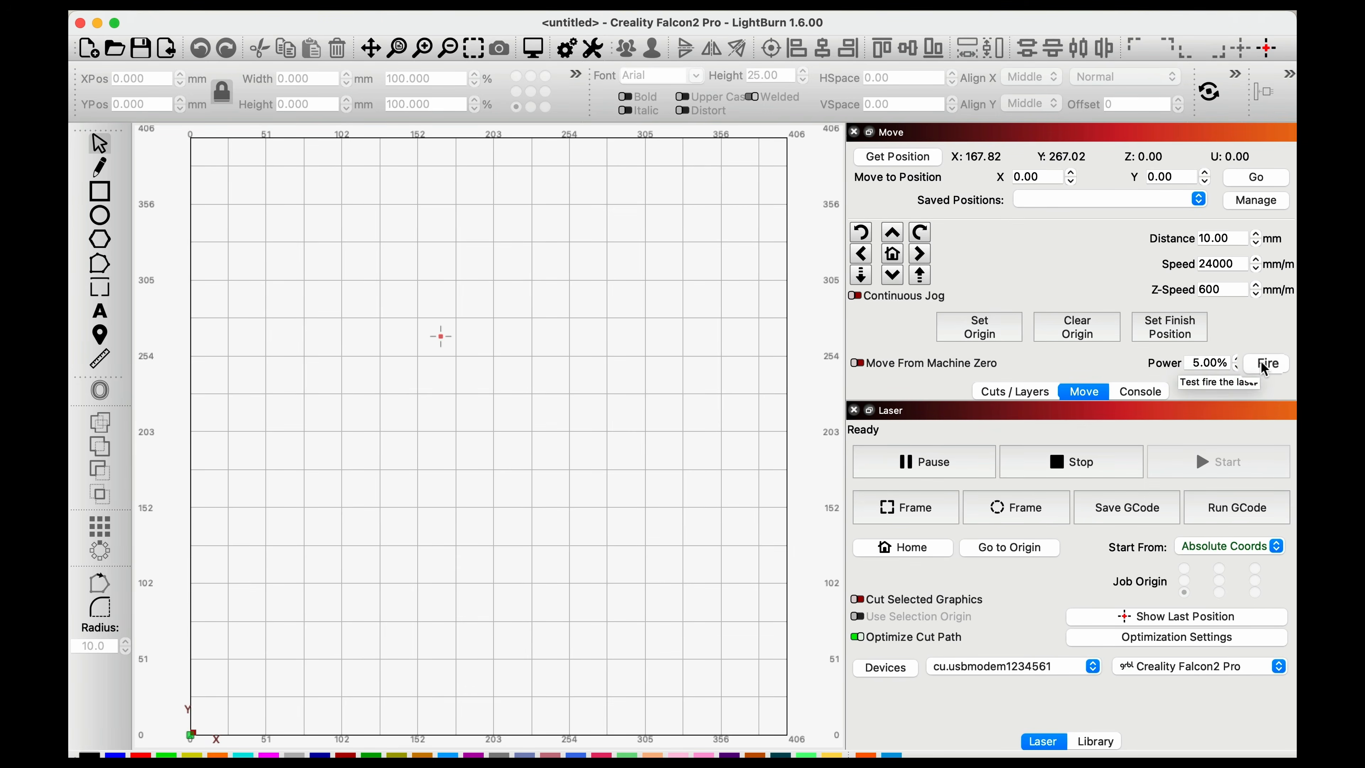
{"action": "left_click", "coordinate": [1266, 362]}
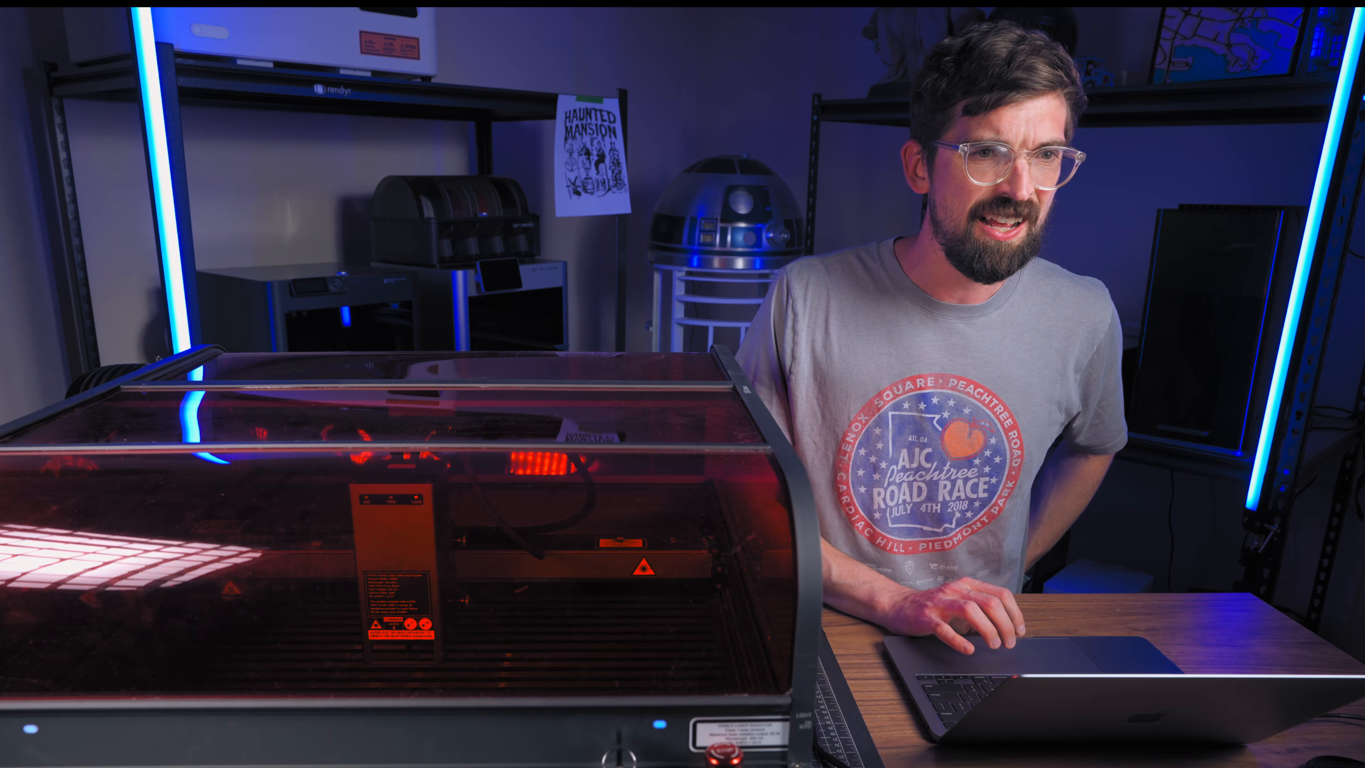
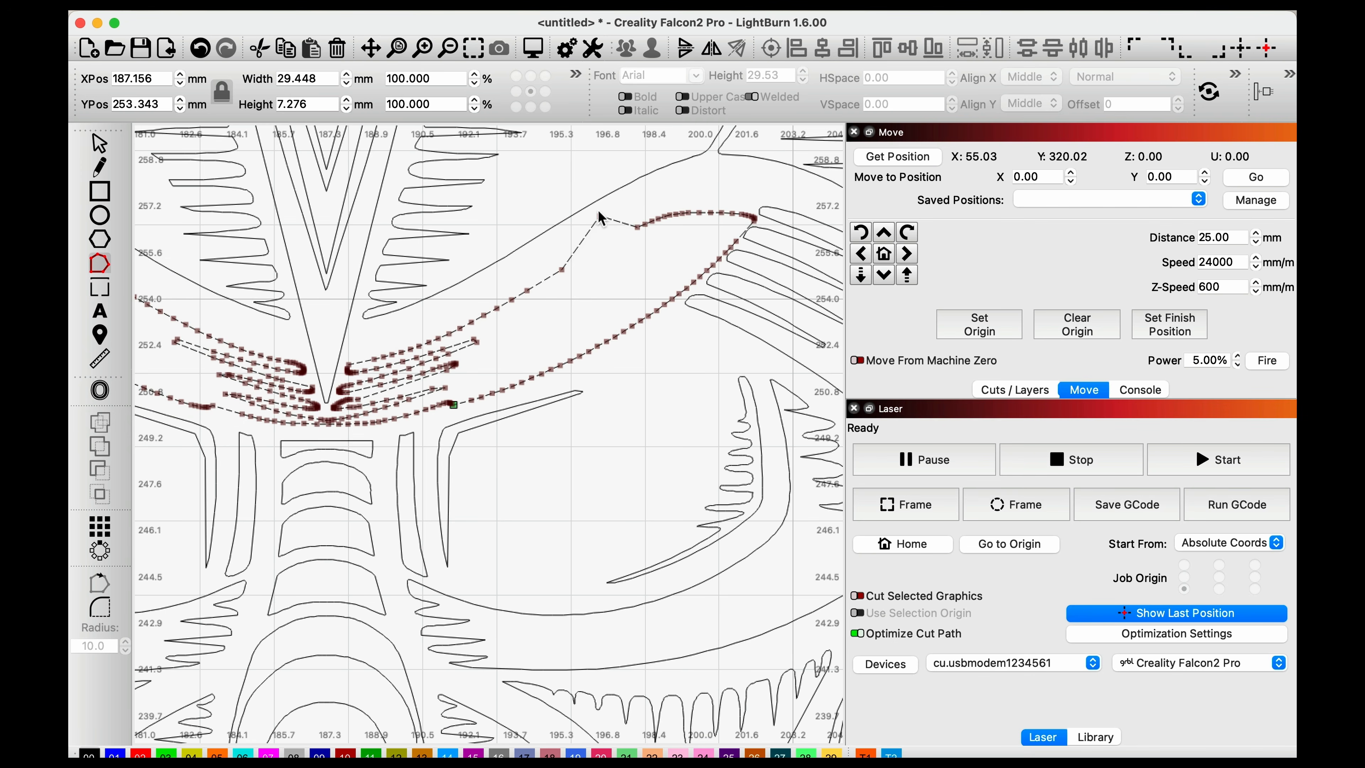
Leave node editing and move the whole traced circular design to the empty area left of the work area.
{"action": "left_click_drag", "start_coordinate": [622, 263], "coordinate": [626, 268]}
{"action": "scroll", "coordinate": [609, 299], "scroll_direction": "down", "scroll_amount": 3}
{"action": "key", "text": "Escape"}
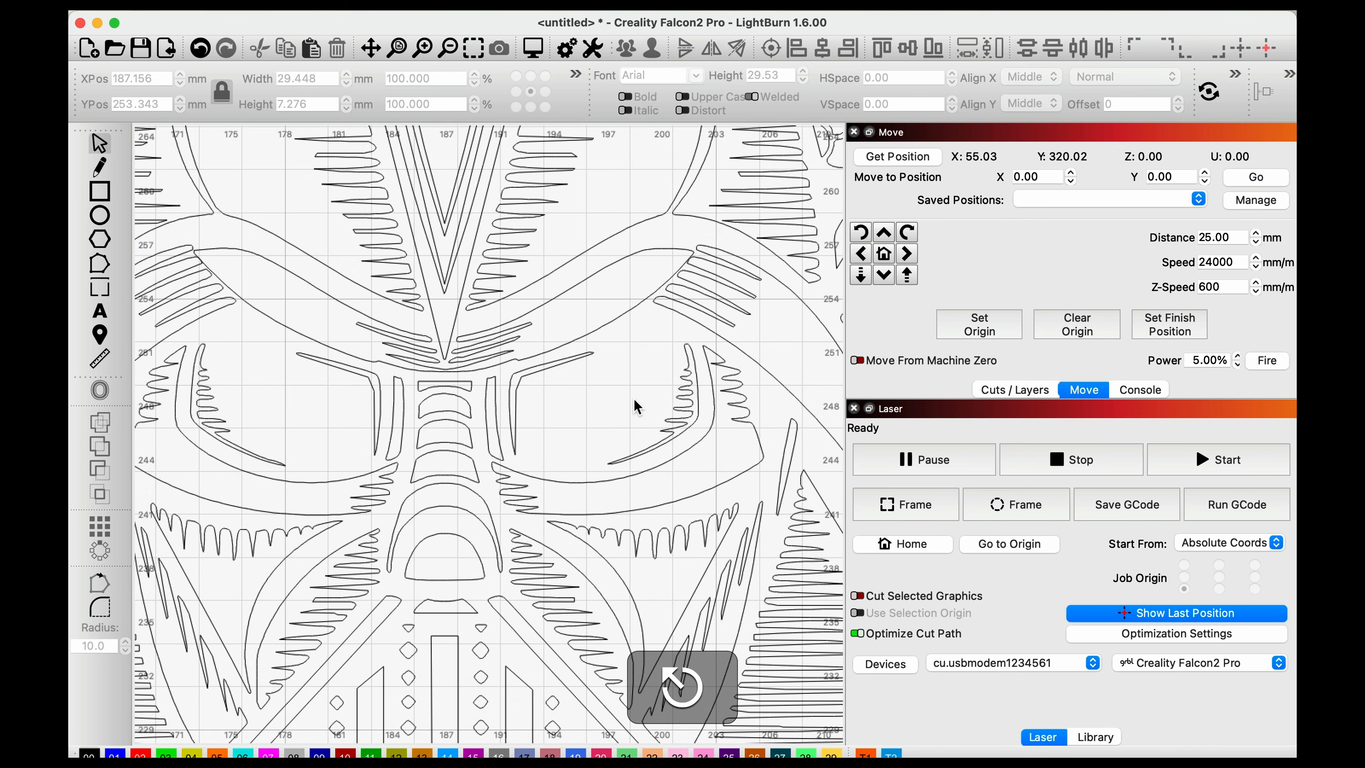
{"action": "scroll", "coordinate": [633, 407], "scroll_direction": "down", "scroll_amount": 10}
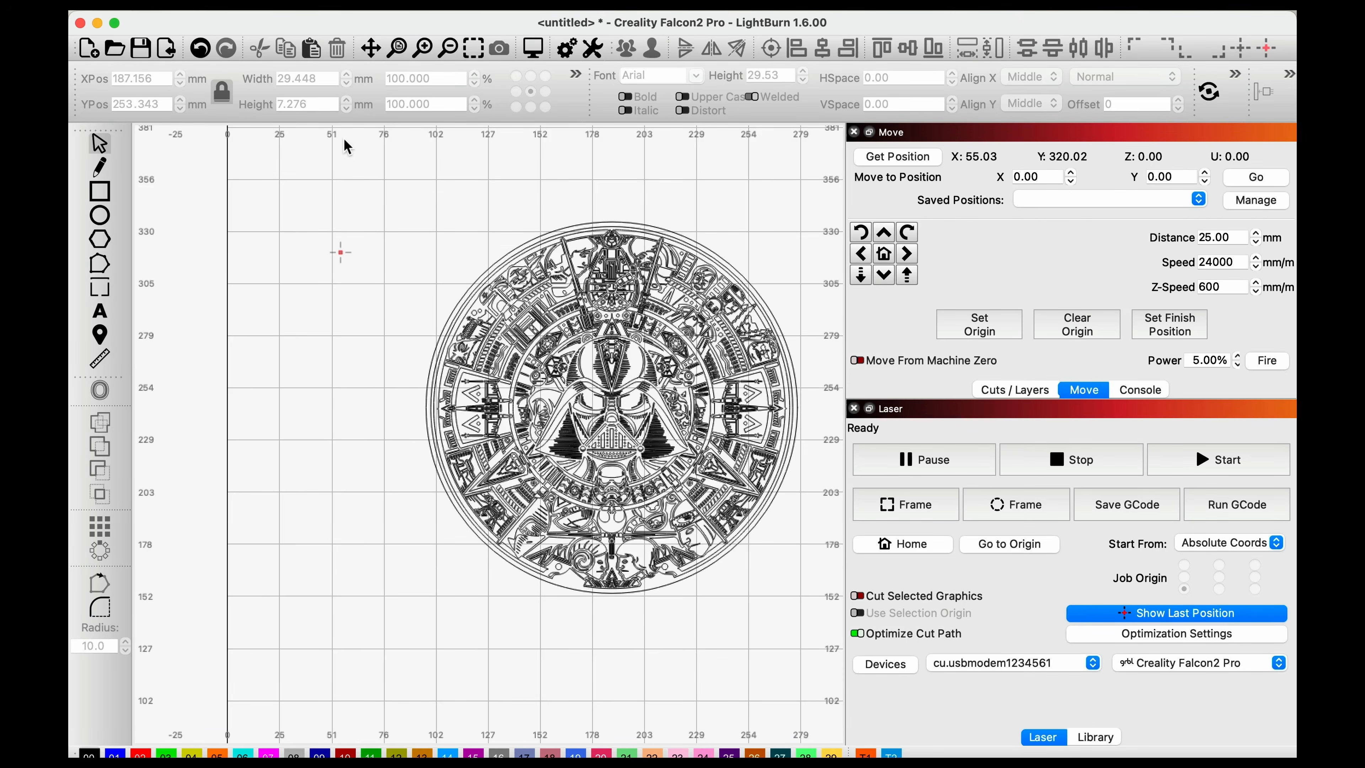
{"action": "scroll", "coordinate": [344, 137], "scroll_direction": "right", "scroll_amount": 3}
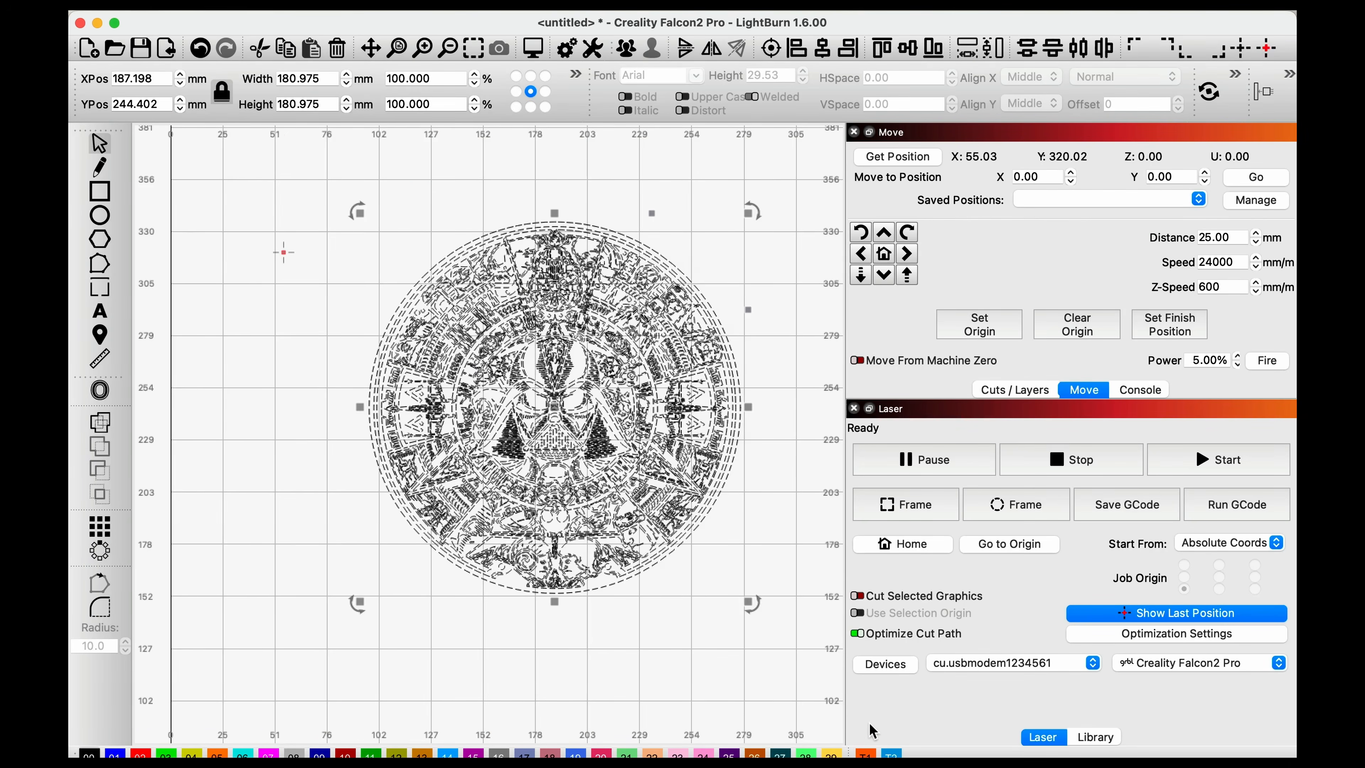
{"action": "scroll", "coordinate": [734, 526], "scroll_direction": "down", "scroll_amount": 5}
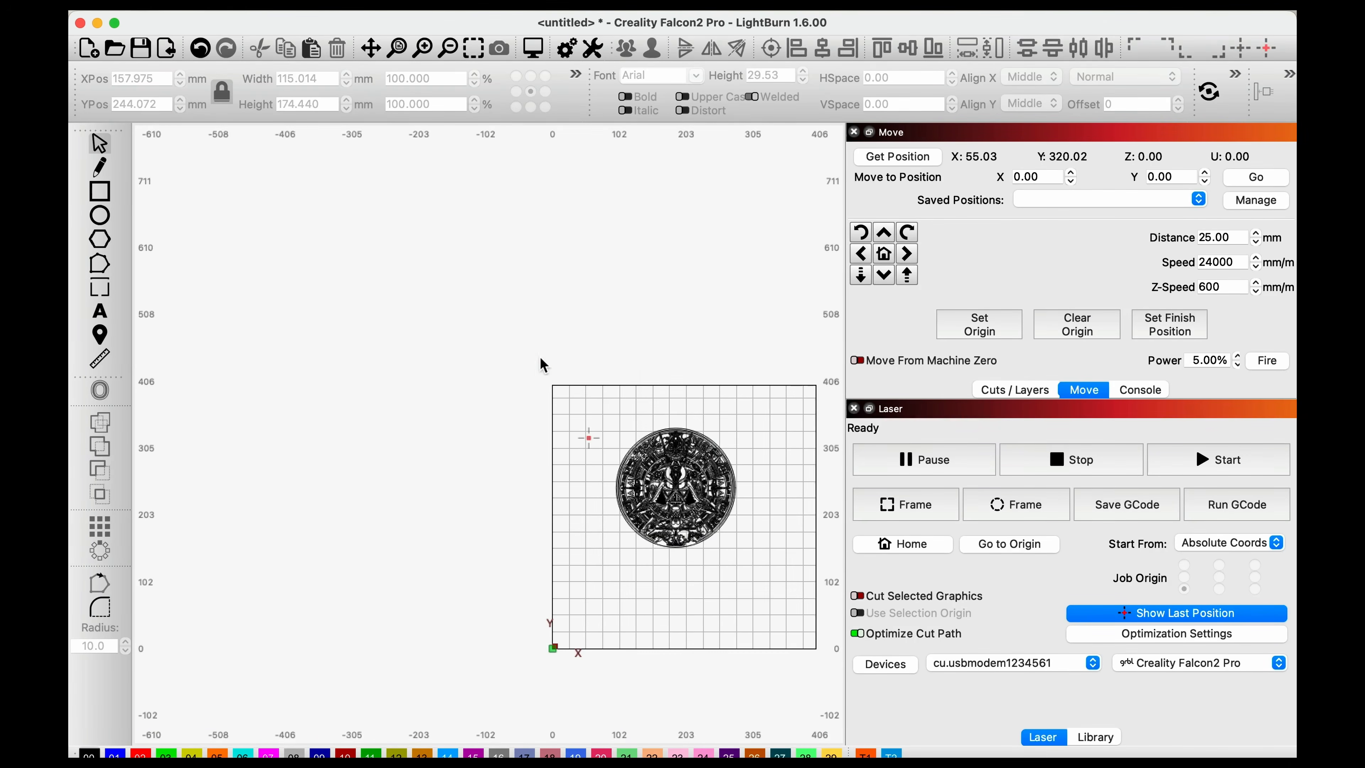
{"action": "right_click", "coordinate": [684, 486]}
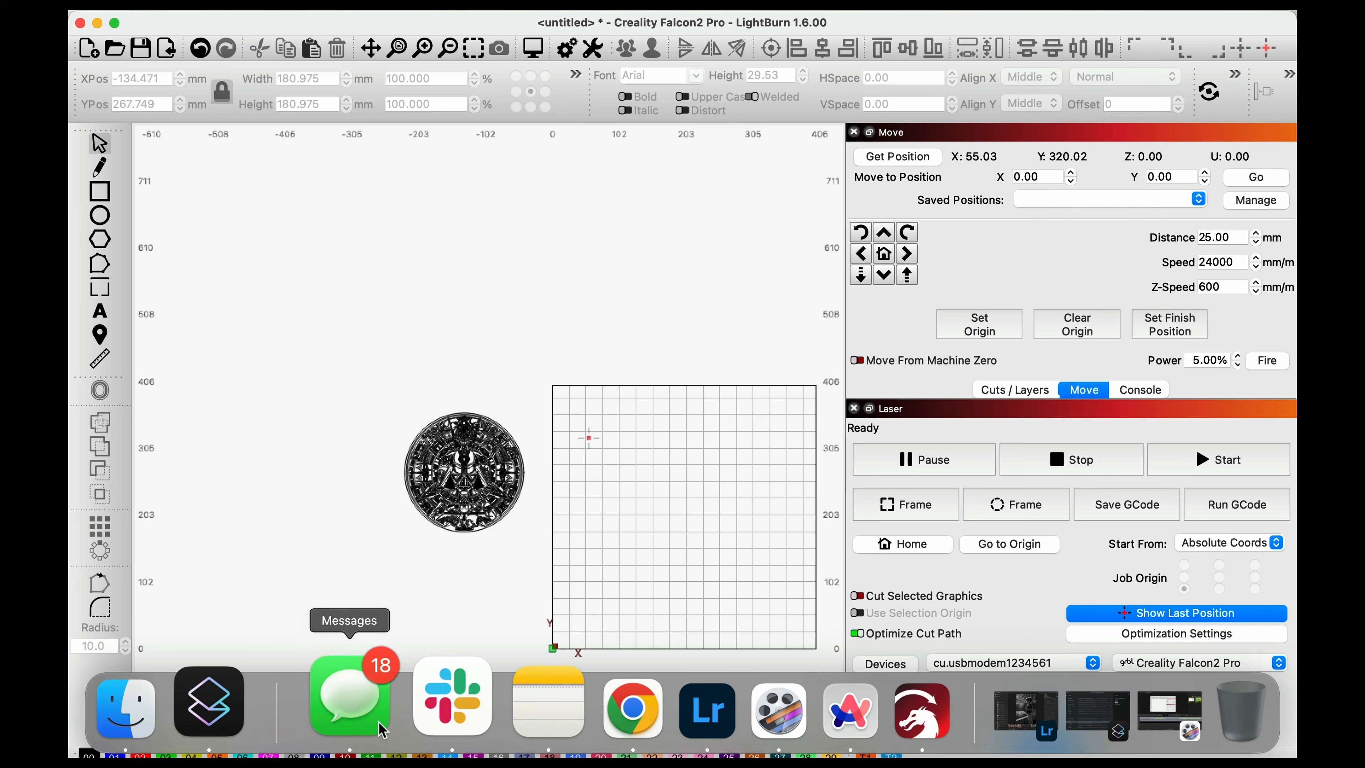
Insert the original circular Darth Vader artwork from the screenshot thumbnail and place it at about X 196, Y 242.
{"action": "left_click", "coordinate": [196, 706]}
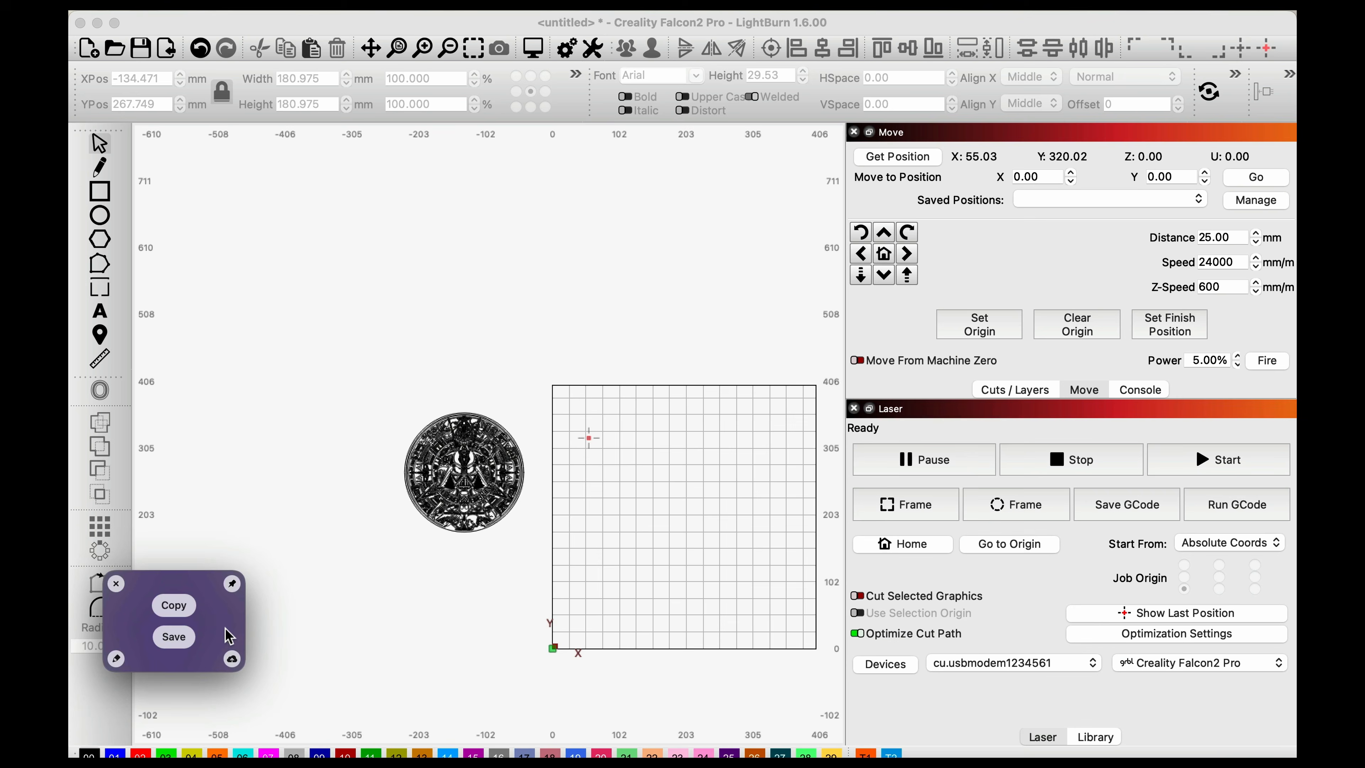
{"action": "left_click_drag", "start_coordinate": [167, 609], "coordinate": [724, 527]}
{"action": "scroll", "coordinate": [724, 527], "scroll_direction": "up", "scroll_amount": 3}
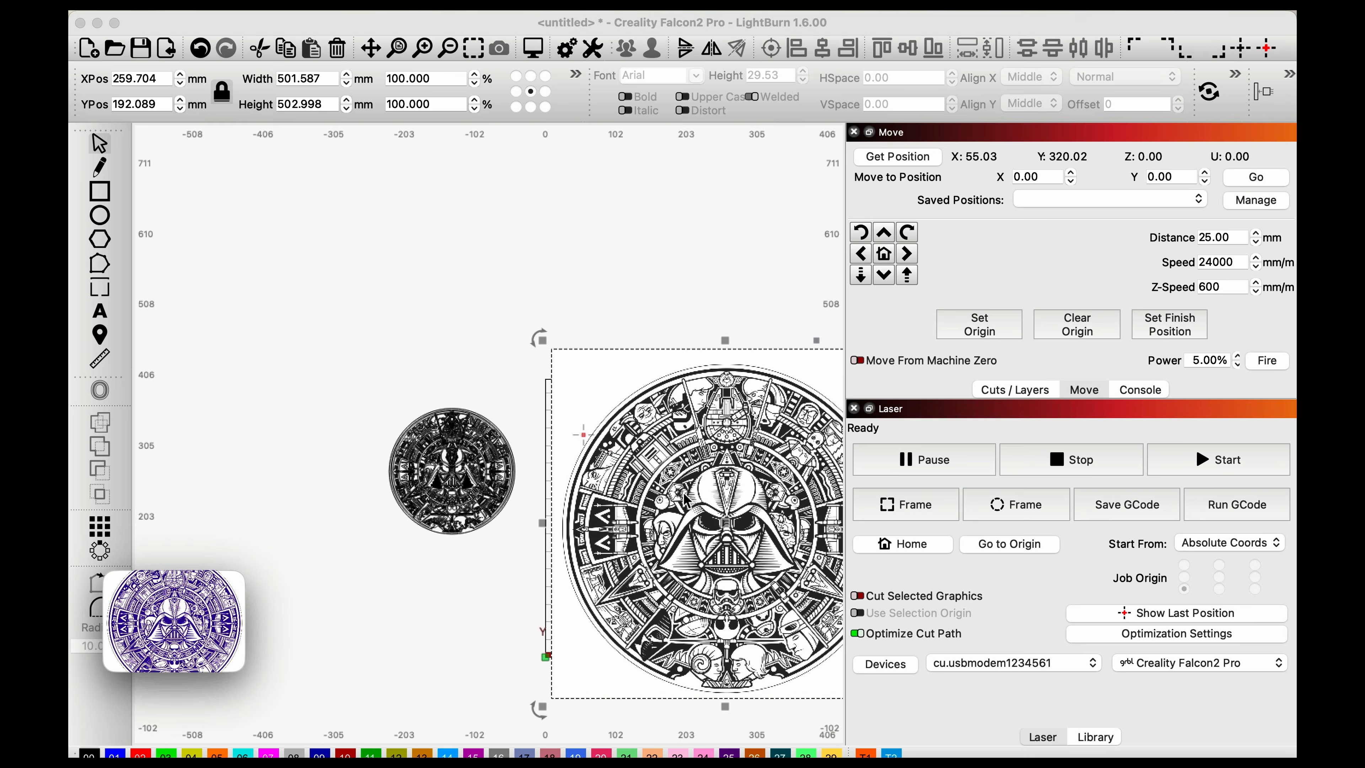
{"action": "left_click_drag", "start_coordinate": [738, 529], "coordinate": [686, 487]}
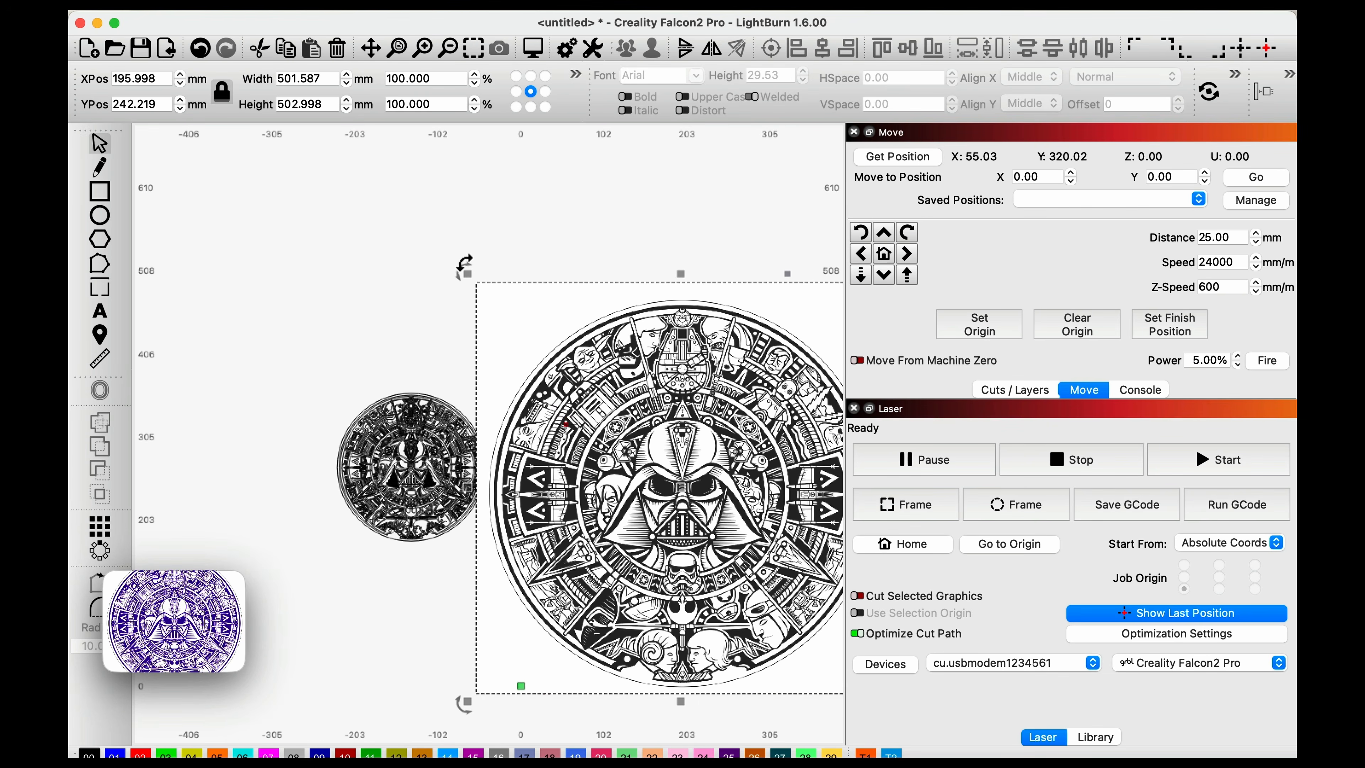
Scale the artwork image down to about 422 by 423 mm and move it to about X 201, Y 240.
{"action": "left_click_drag", "start_coordinate": [467, 273], "coordinate": [532, 413]}
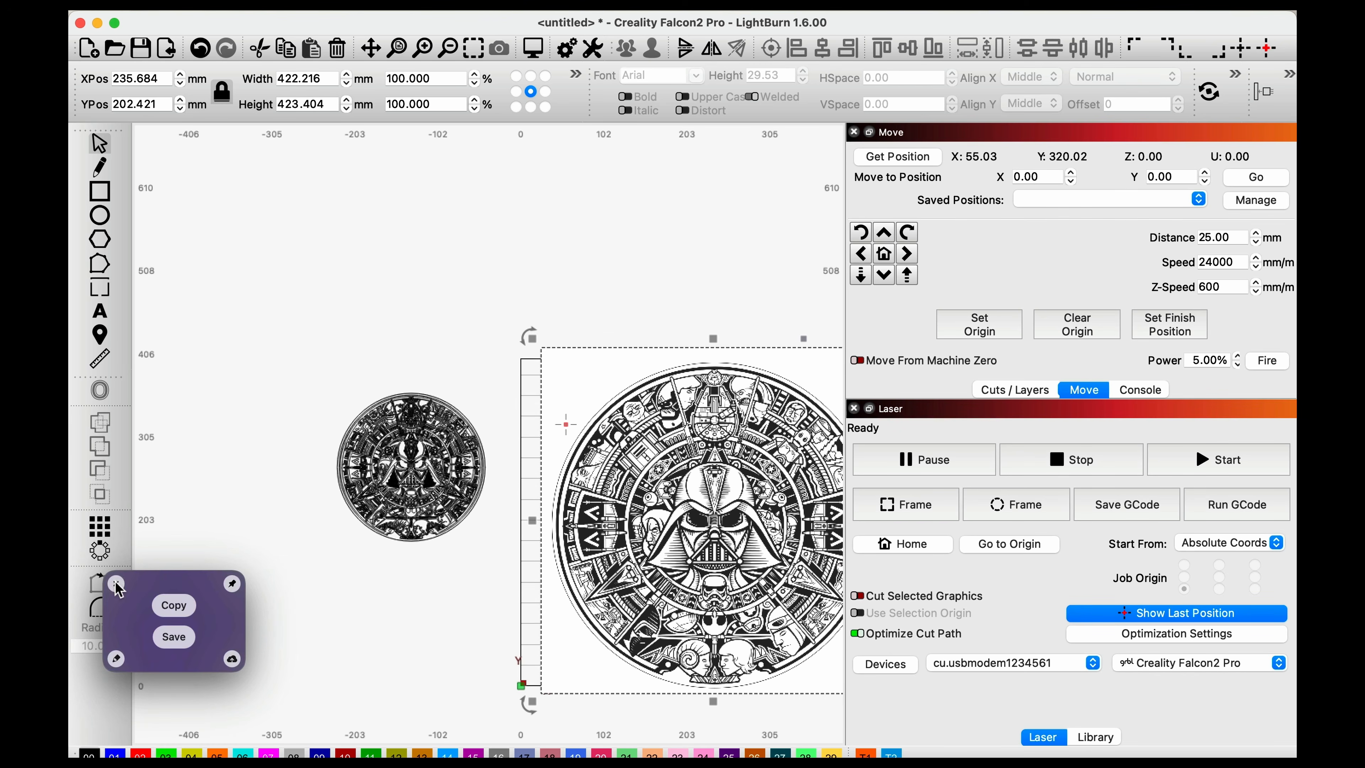
{"action": "left_click", "coordinate": [115, 584]}
{"action": "left_click", "coordinate": [499, 595]}
{"action": "left_click", "coordinate": [647, 457]}
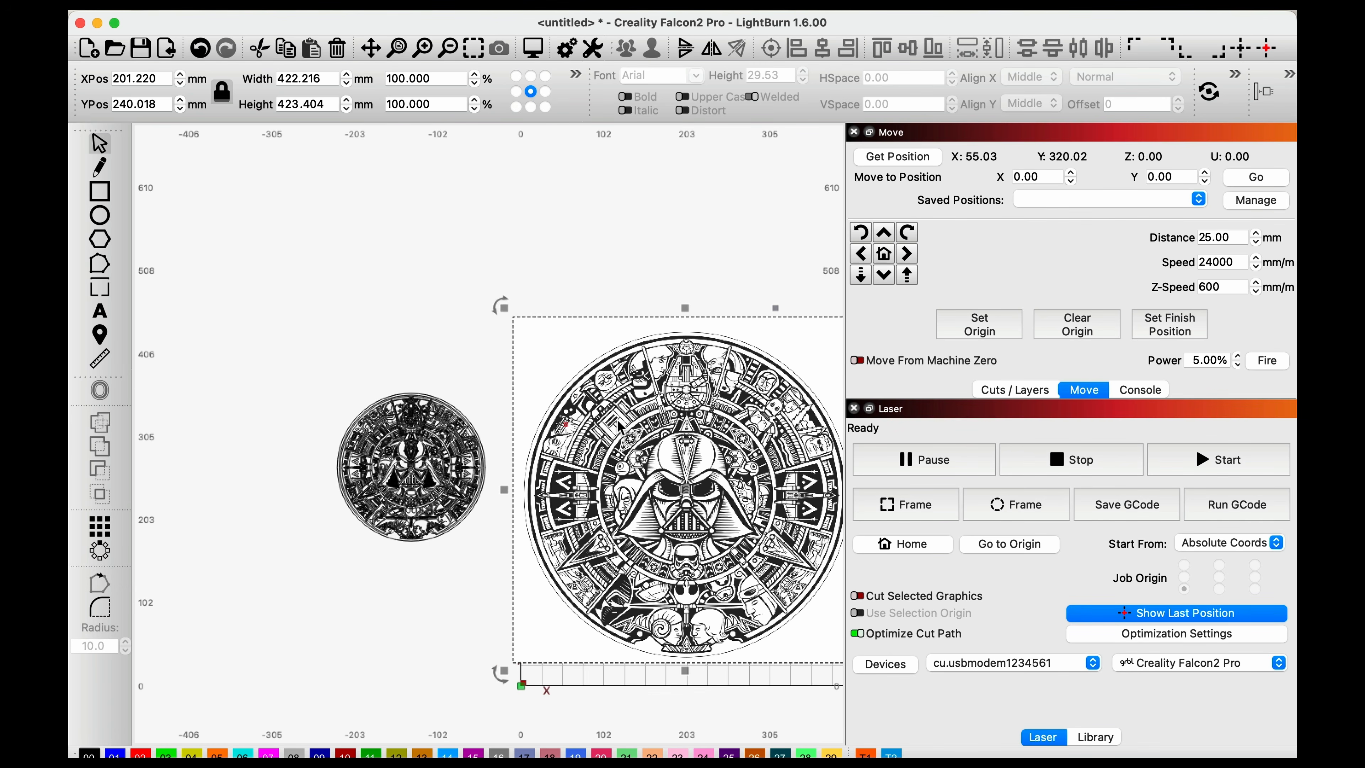
Shrink the artwork image to about 190 by 191 mm and place it at about X 242, Y 206.
{"action": "left_click_drag", "start_coordinate": [506, 314], "coordinate": [704, 568]}
{"action": "left_click_drag", "start_coordinate": [794, 579], "coordinate": [734, 511]}
{"action": "scroll", "coordinate": [734, 511], "scroll_direction": "up", "scroll_amount": 1}
{"action": "scroll", "coordinate": [734, 512], "scroll_direction": "up", "scroll_amount": 5}
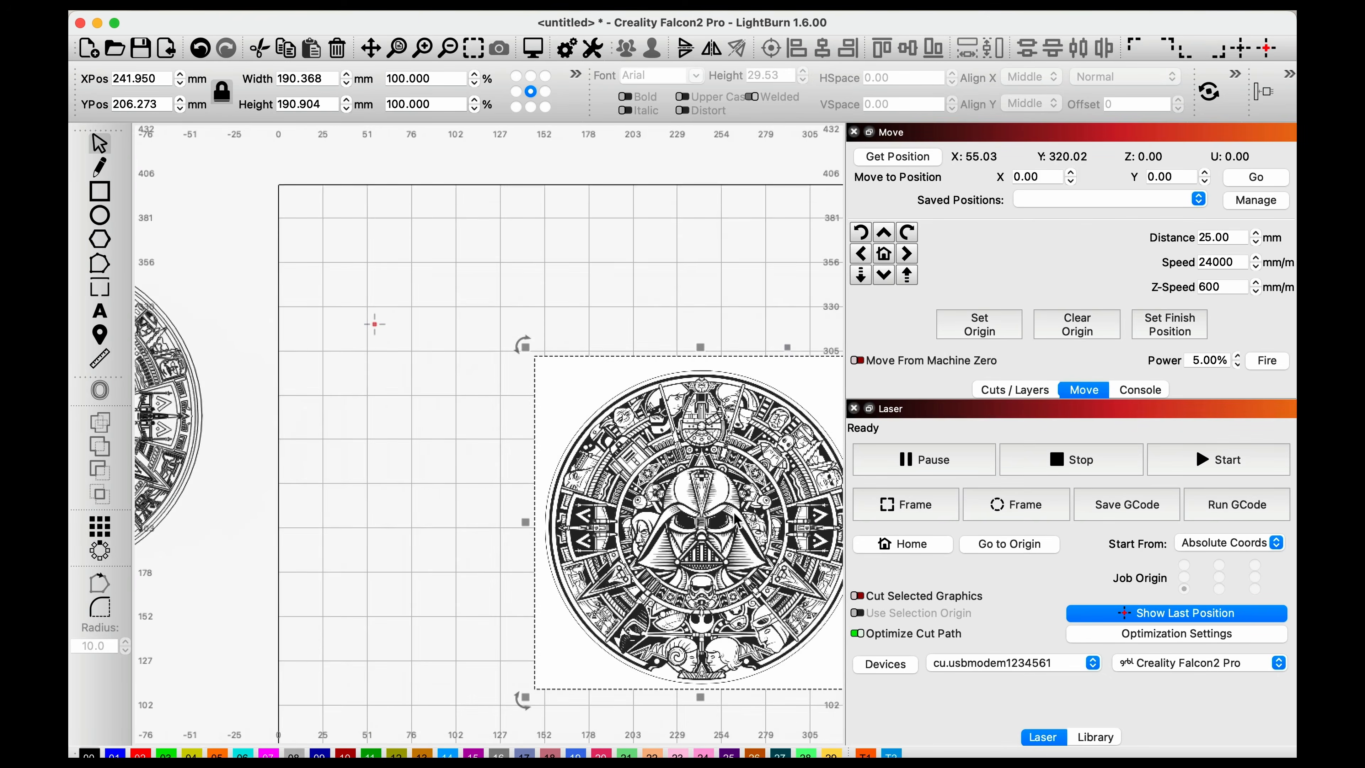
{"action": "left_click", "coordinate": [701, 255]}
{"action": "scroll", "coordinate": [743, 326], "scroll_direction": "down", "scroll_amount": 2}
{"action": "scroll", "coordinate": [773, 438], "scroll_direction": "down", "scroll_amount": 2}
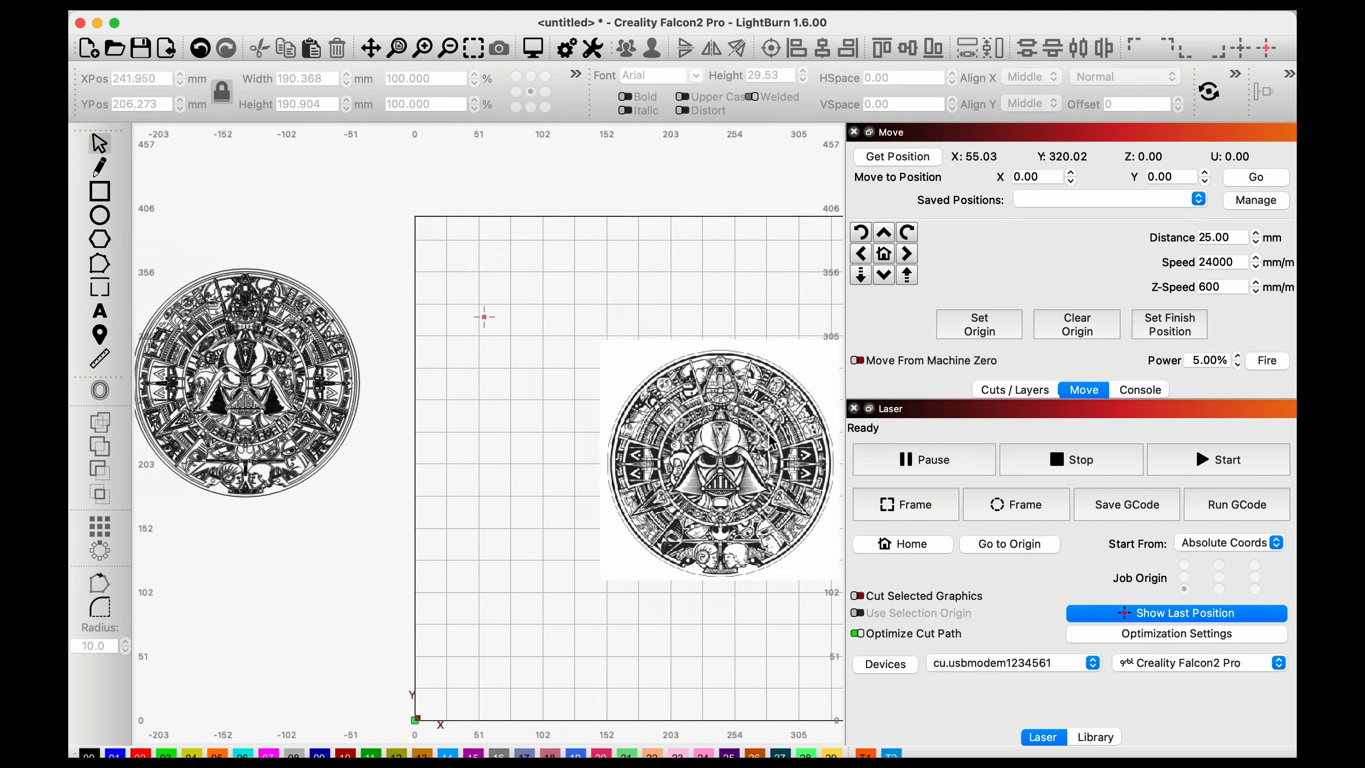
Arrange the traced design and the artwork image side by side in the work area, with the image at about X 285, Y 156.
{"action": "right_click", "coordinate": [704, 324]}
{"action": "left_click", "coordinate": [693, 321]}
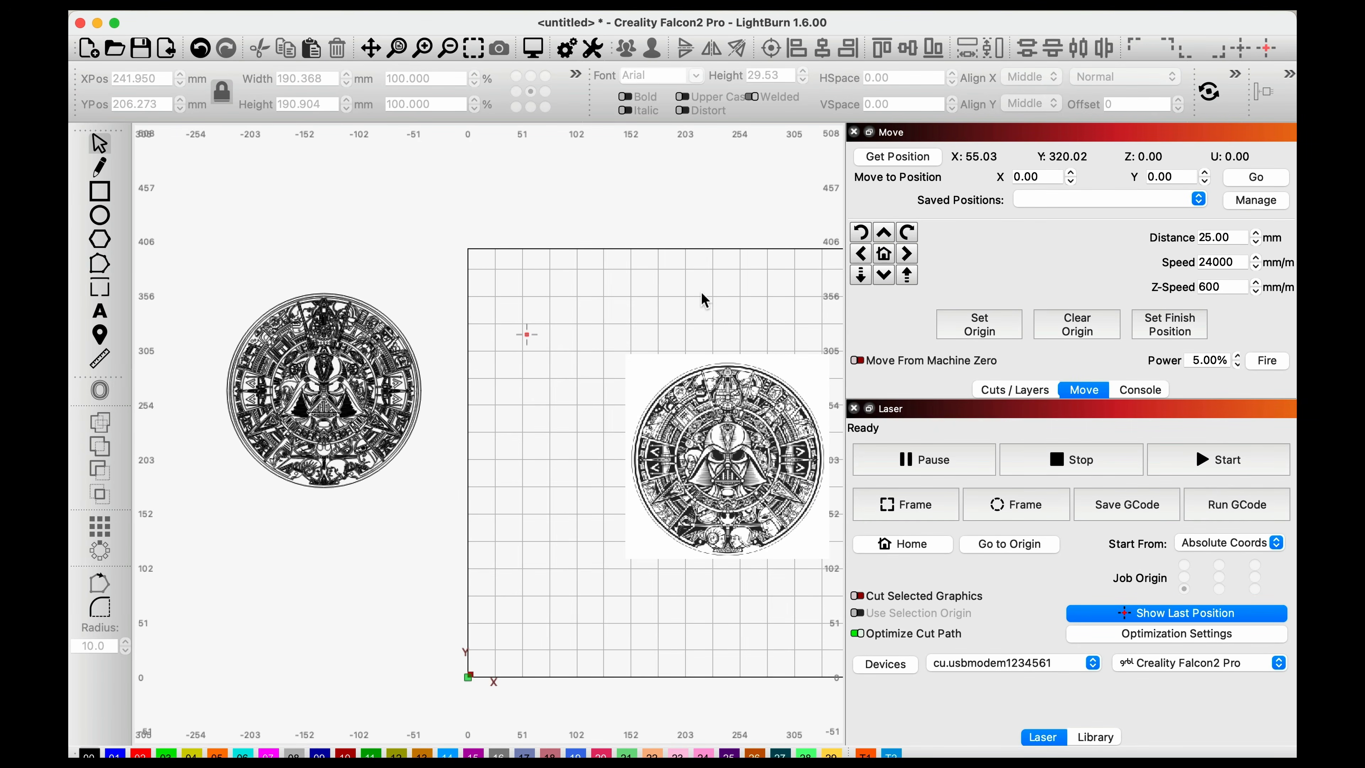
{"action": "left_click", "coordinate": [372, 454]}
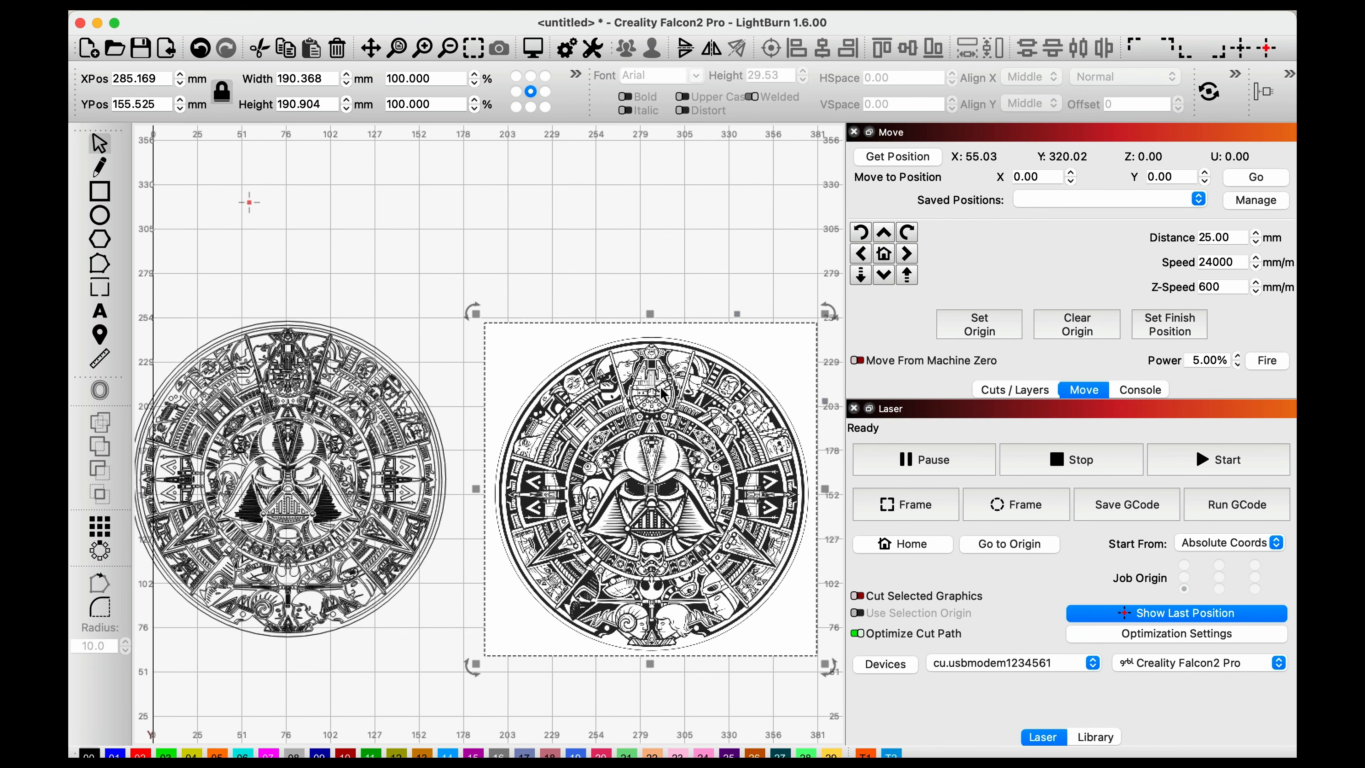
Move the artwork image to about X 281, Y 160 beside the traced design and deselect it.
{"action": "left_click_drag", "start_coordinate": [670, 460], "coordinate": [663, 453]}
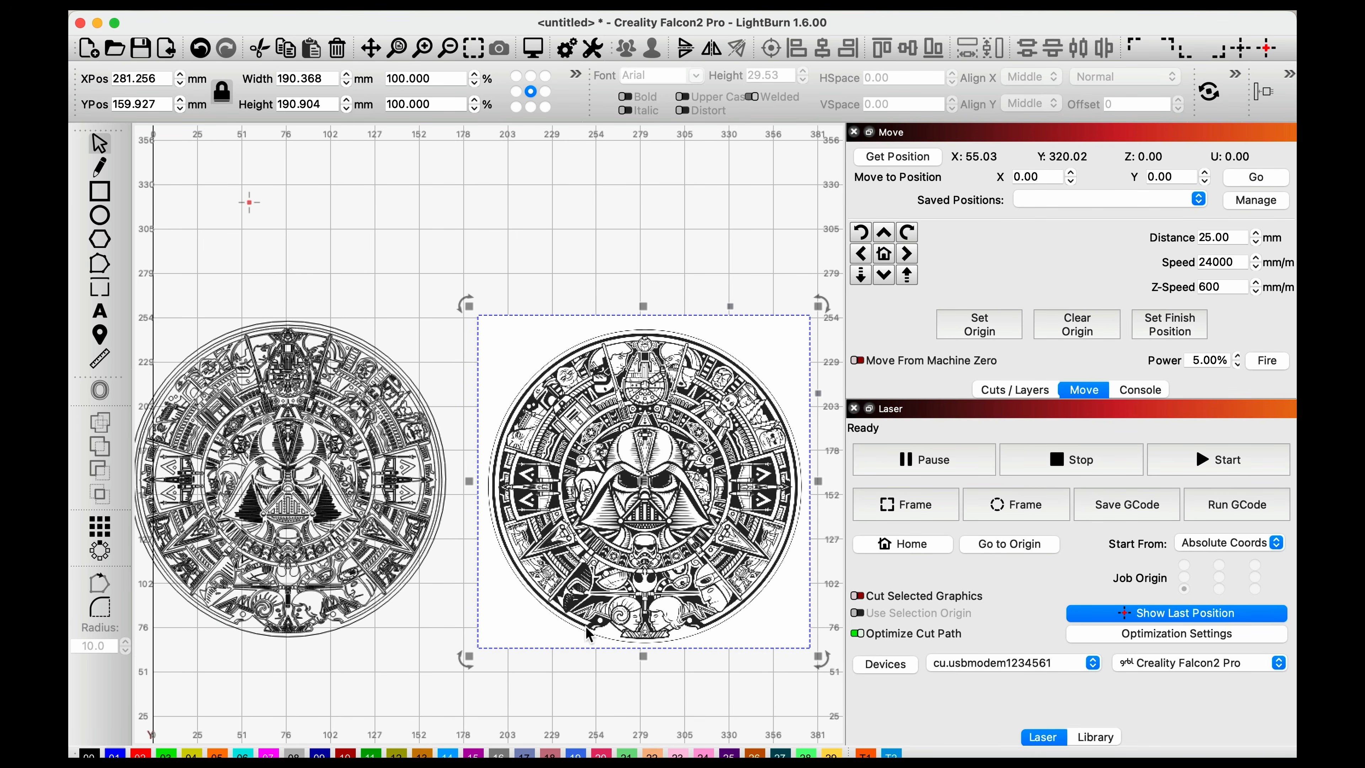
{"action": "left_click", "coordinate": [726, 211]}
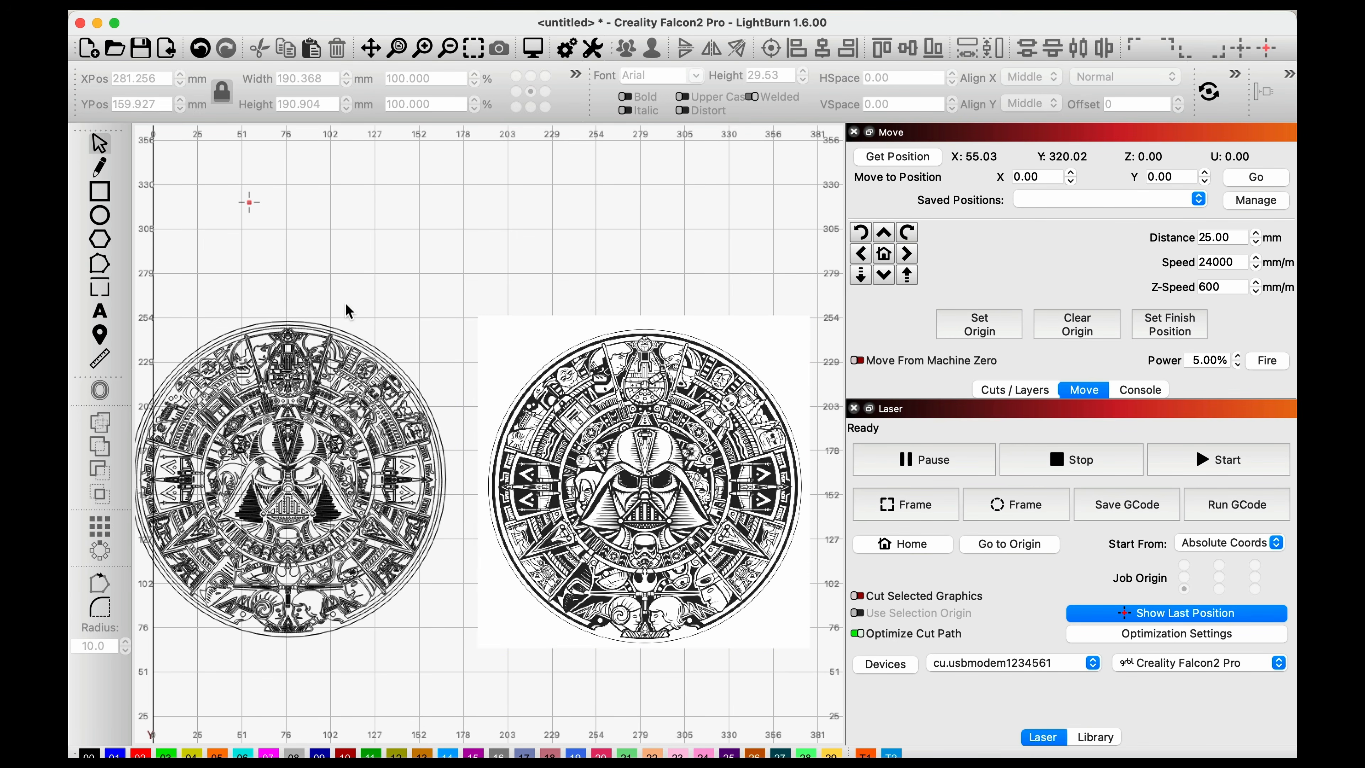
Assign the traced design to the red layer 02.
{"action": "scroll", "coordinate": [350, 312], "scroll_direction": "down", "scroll_amount": 1}
{"action": "left_click_drag", "start_coordinate": [395, 590], "coordinate": [459, 641]}
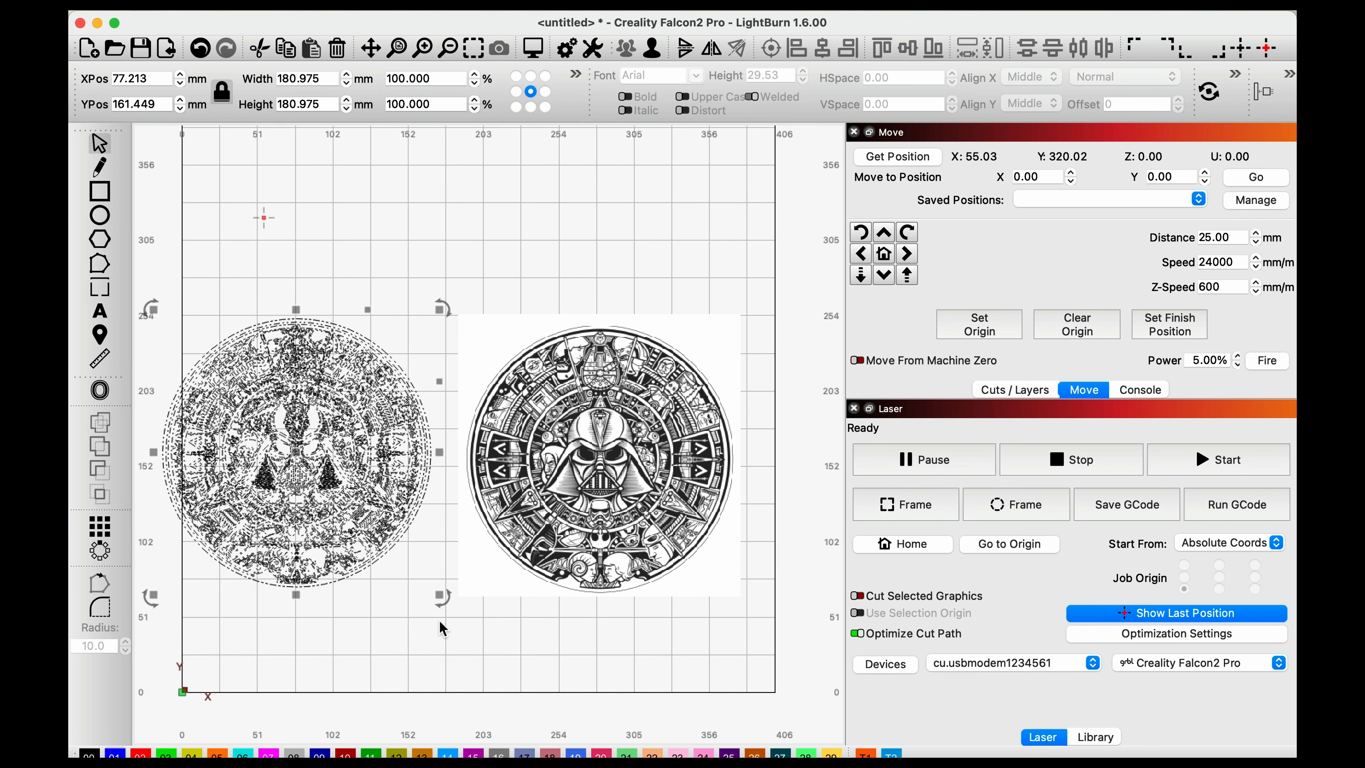
{"action": "left_click", "coordinate": [142, 753]}
{"action": "left_click", "coordinate": [375, 628]}
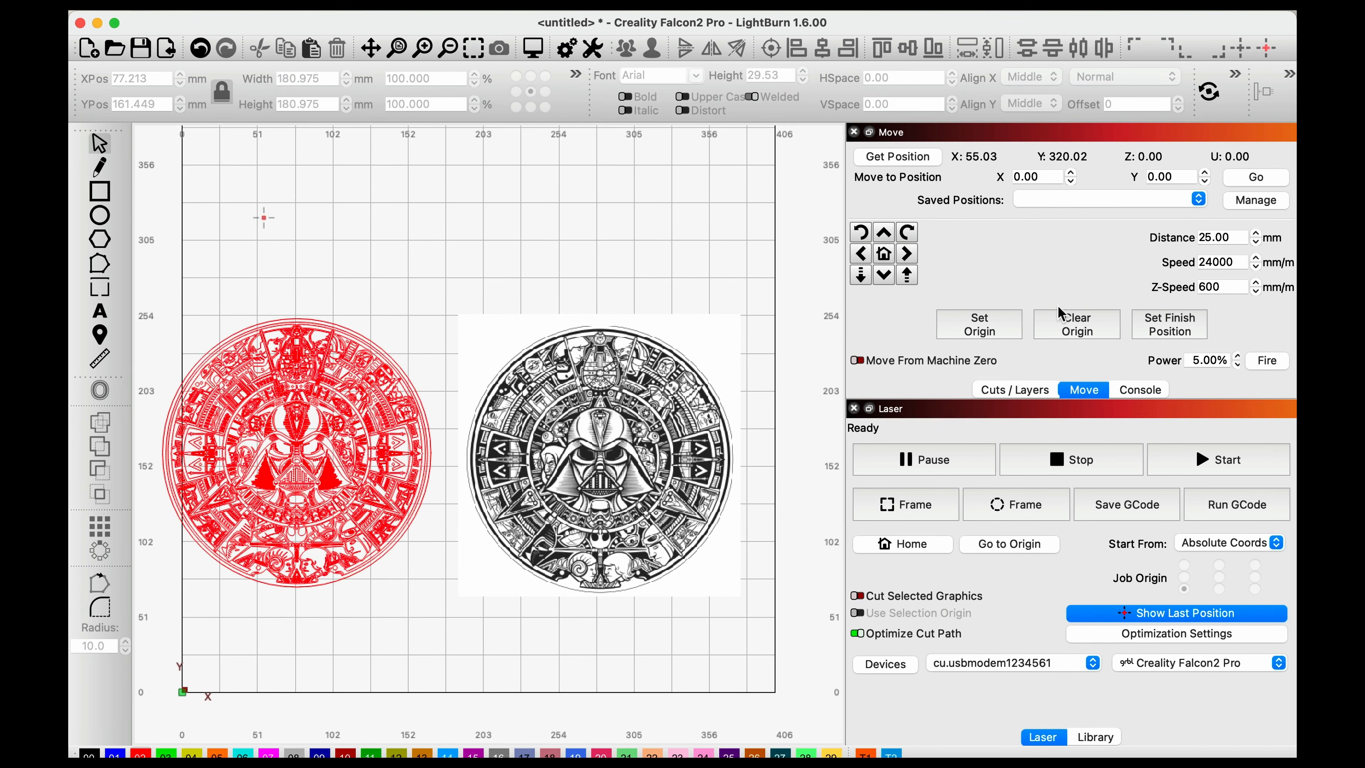
Show the cut layer list and assign the traced design to the green layer 03.
{"action": "left_click", "coordinate": [1020, 391]}
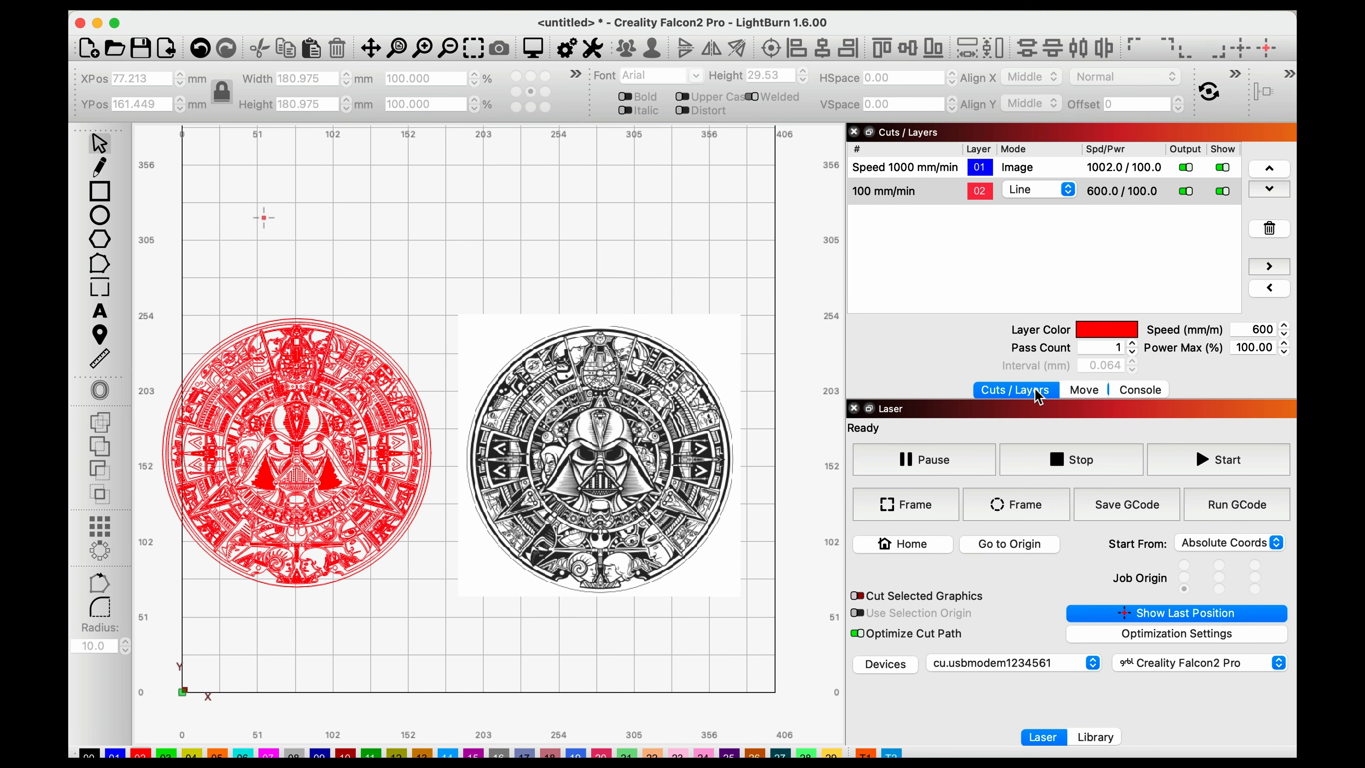
{"action": "left_click_drag", "start_coordinate": [349, 574], "coordinate": [445, 691]}
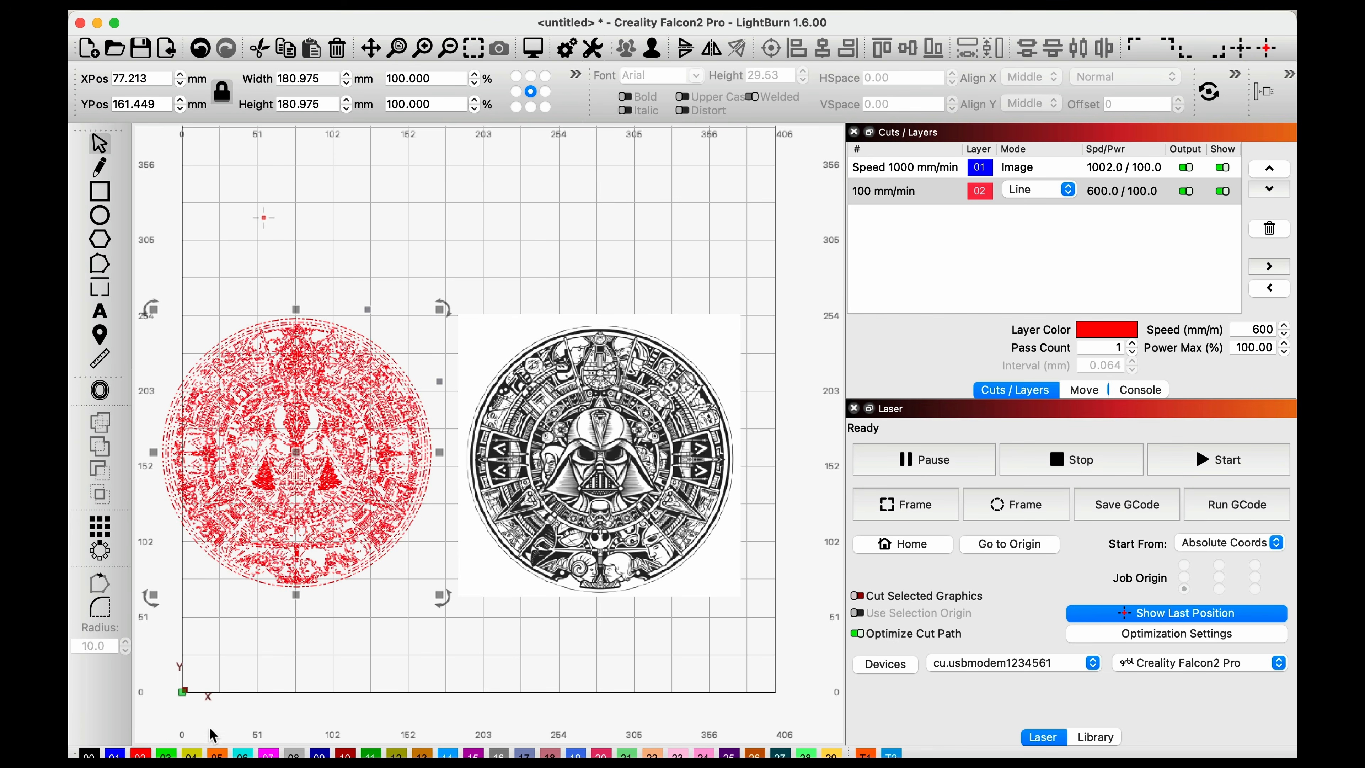
{"action": "left_click", "coordinate": [166, 755]}
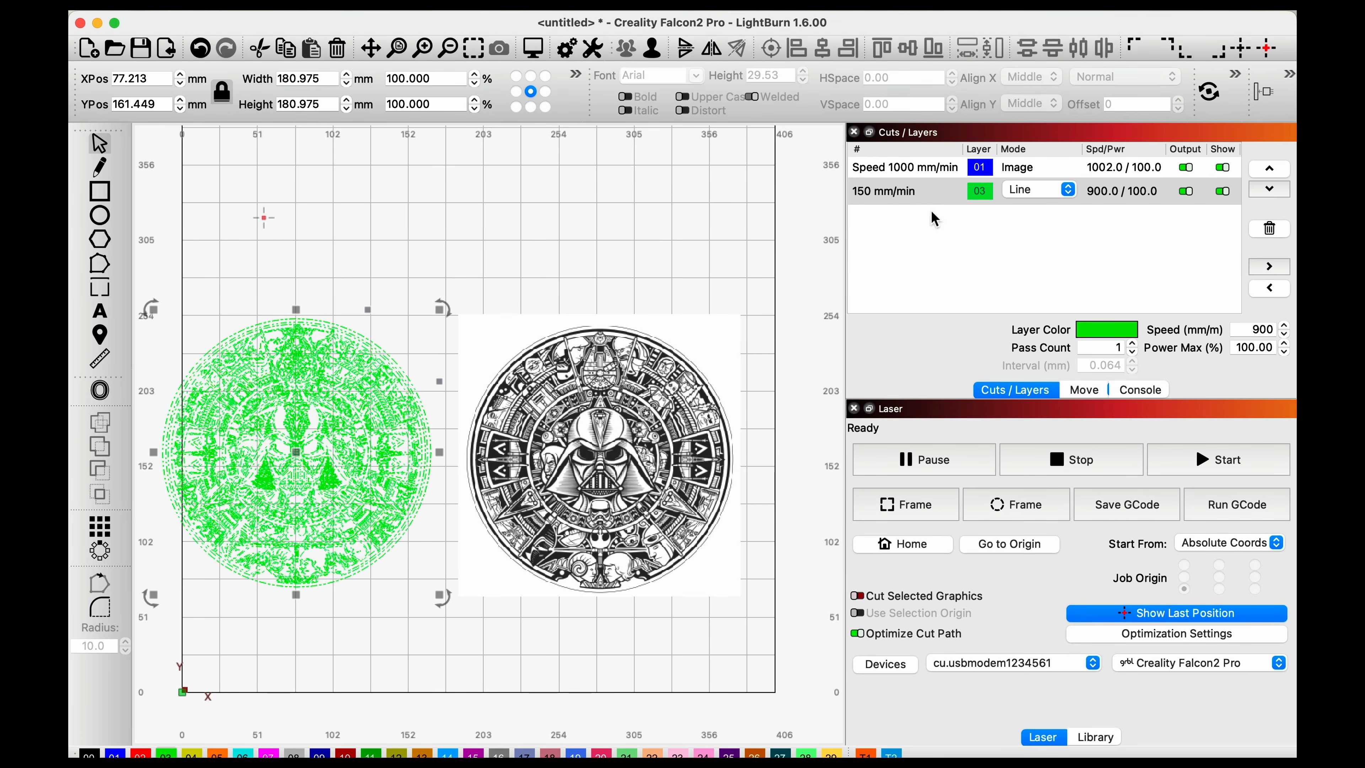
{"action": "left_click", "coordinate": [672, 255]}
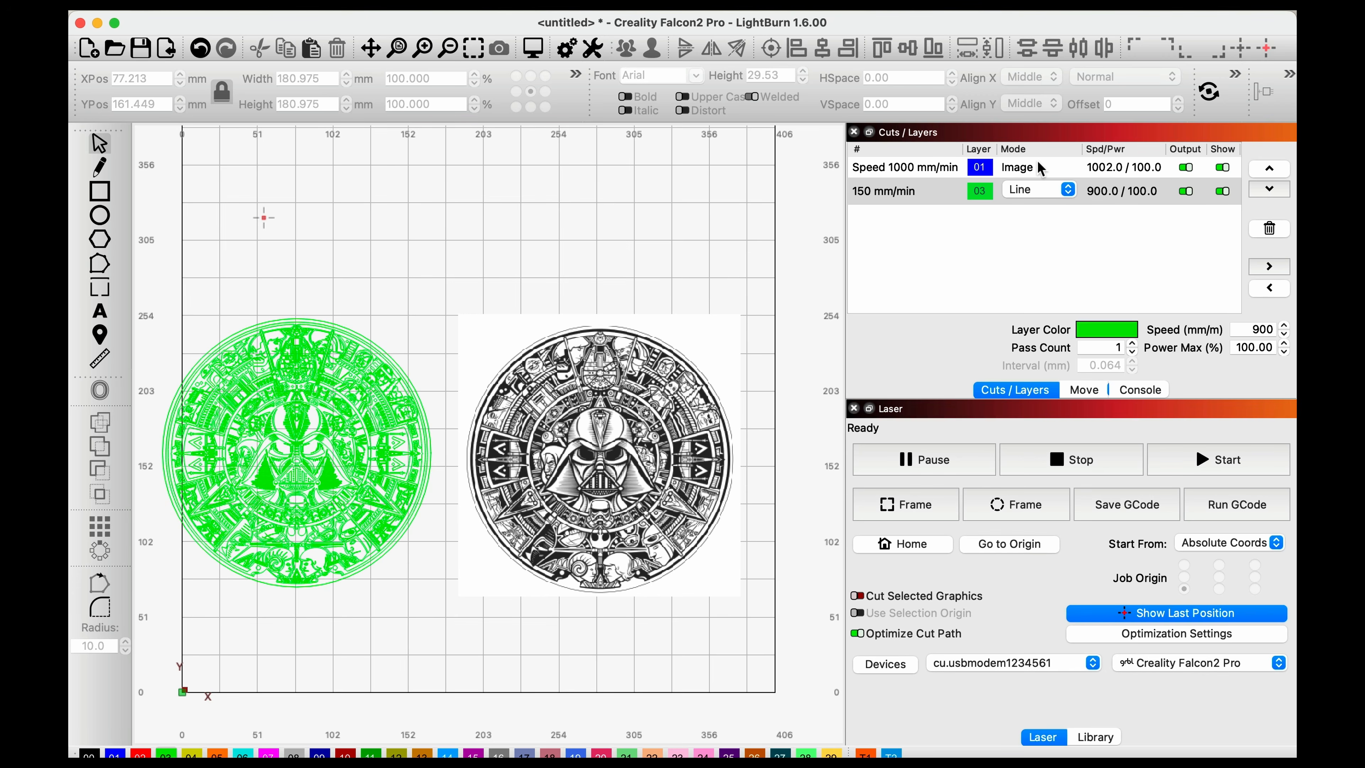
Compare the layers of the artwork image and the traced design, and check the cut modes available for the green layer.
{"action": "left_click", "coordinate": [722, 369]}
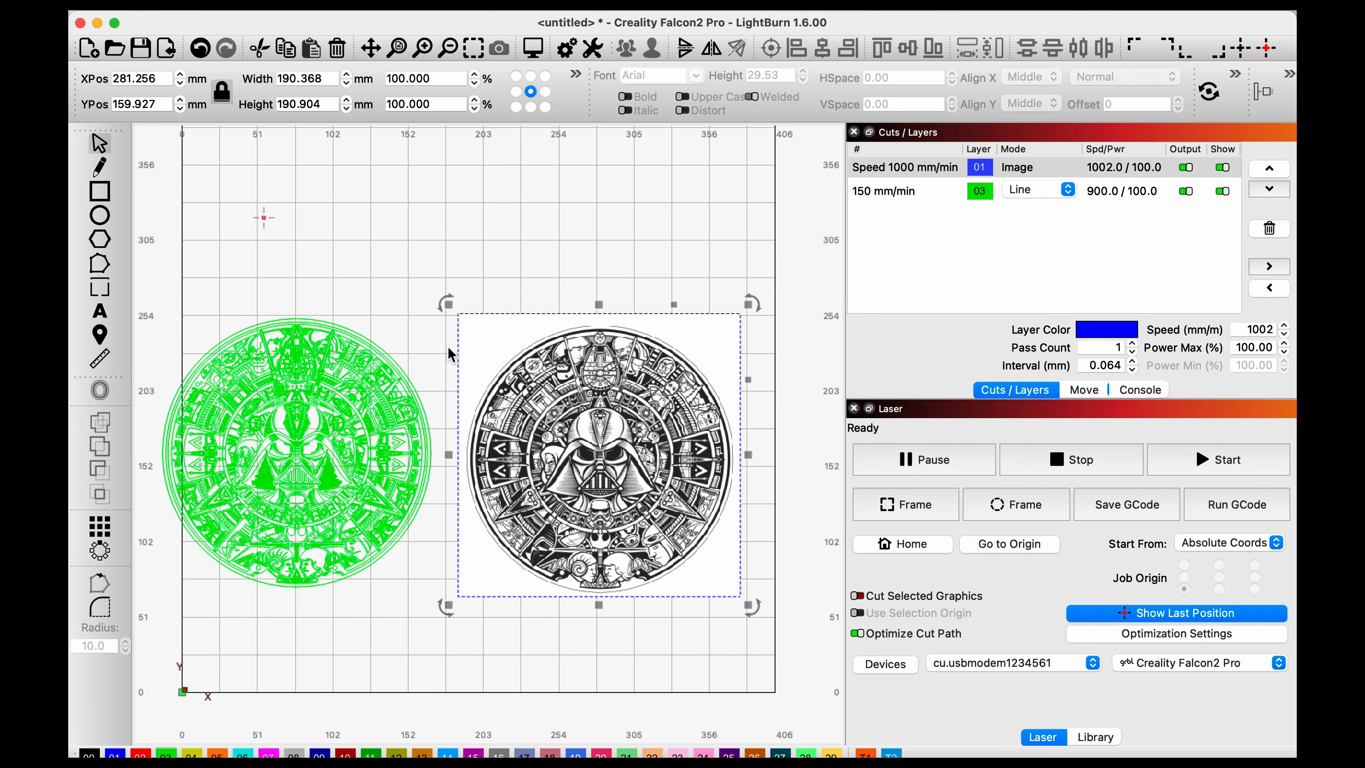
{"action": "left_click", "coordinate": [306, 271]}
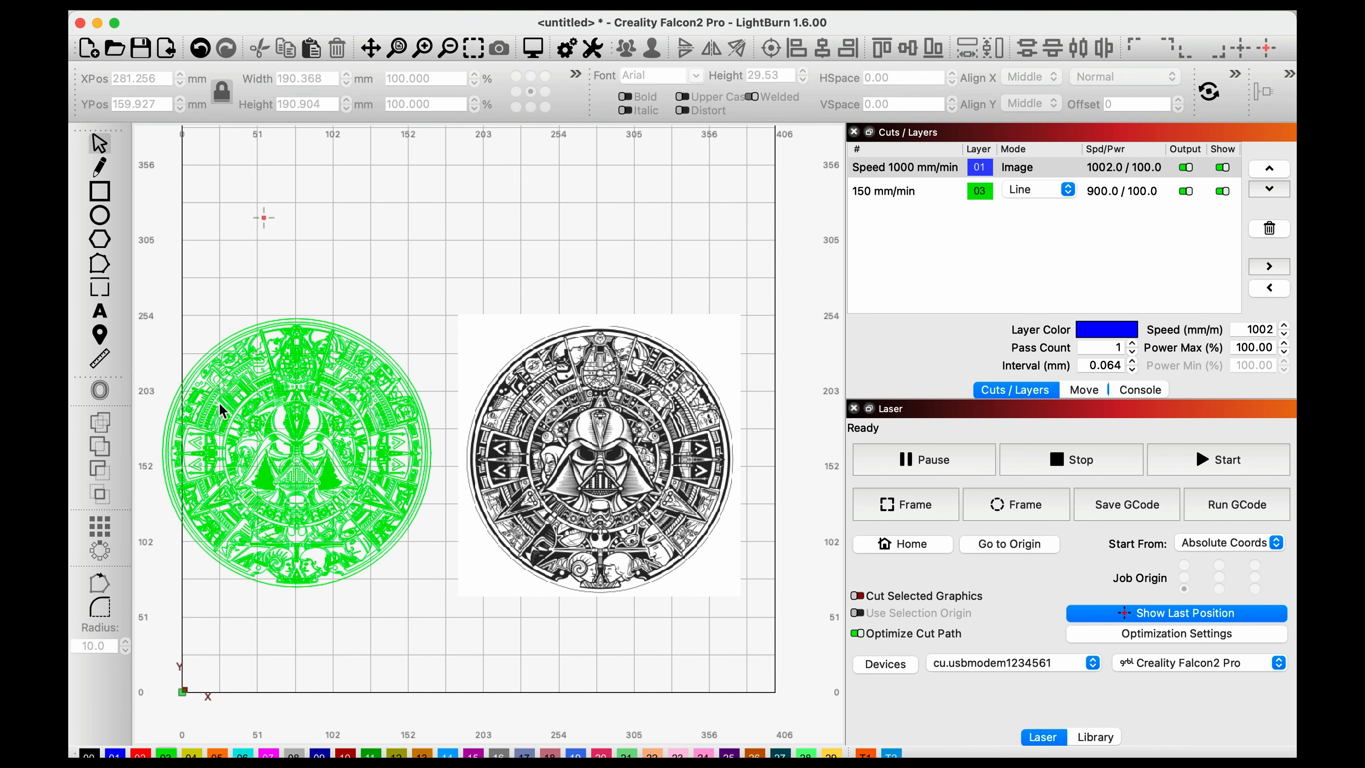
{"action": "left_click", "coordinate": [224, 414]}
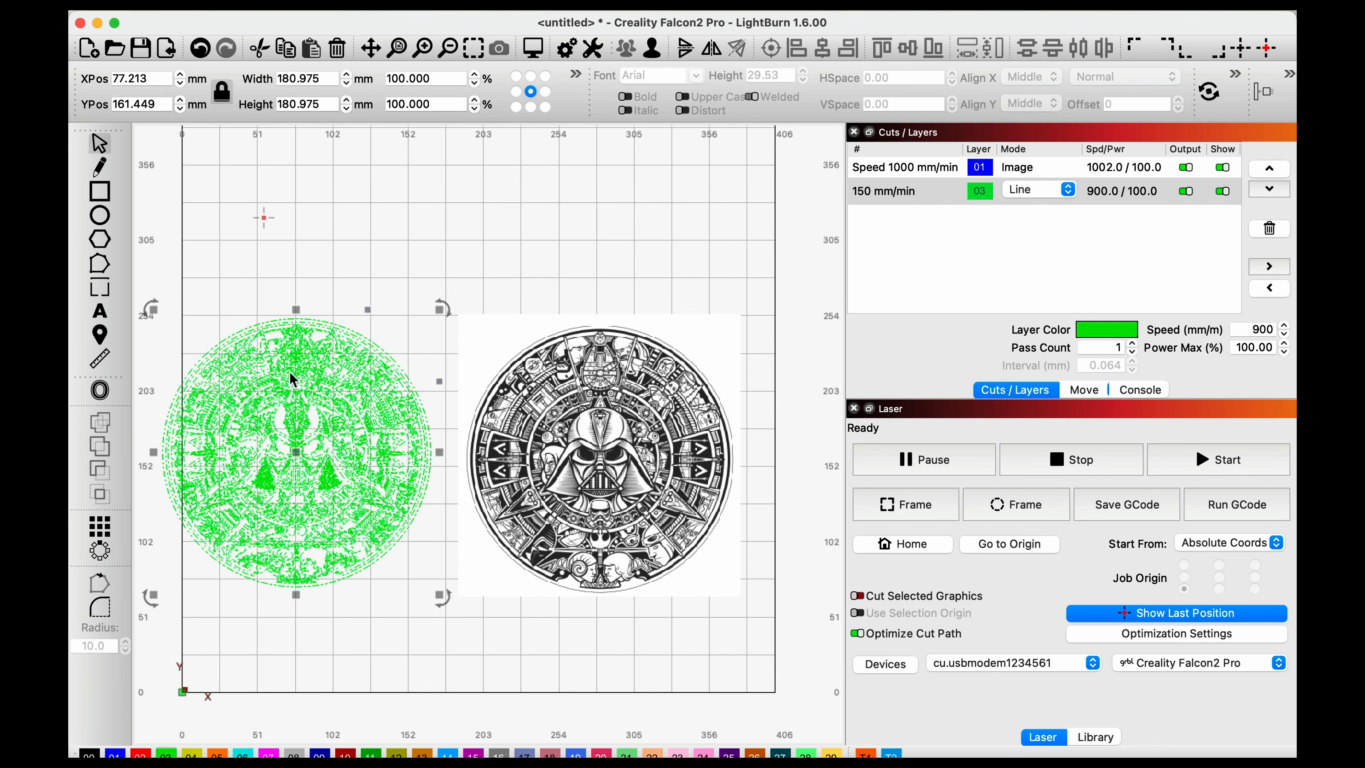
{"action": "left_click", "coordinate": [1049, 191]}
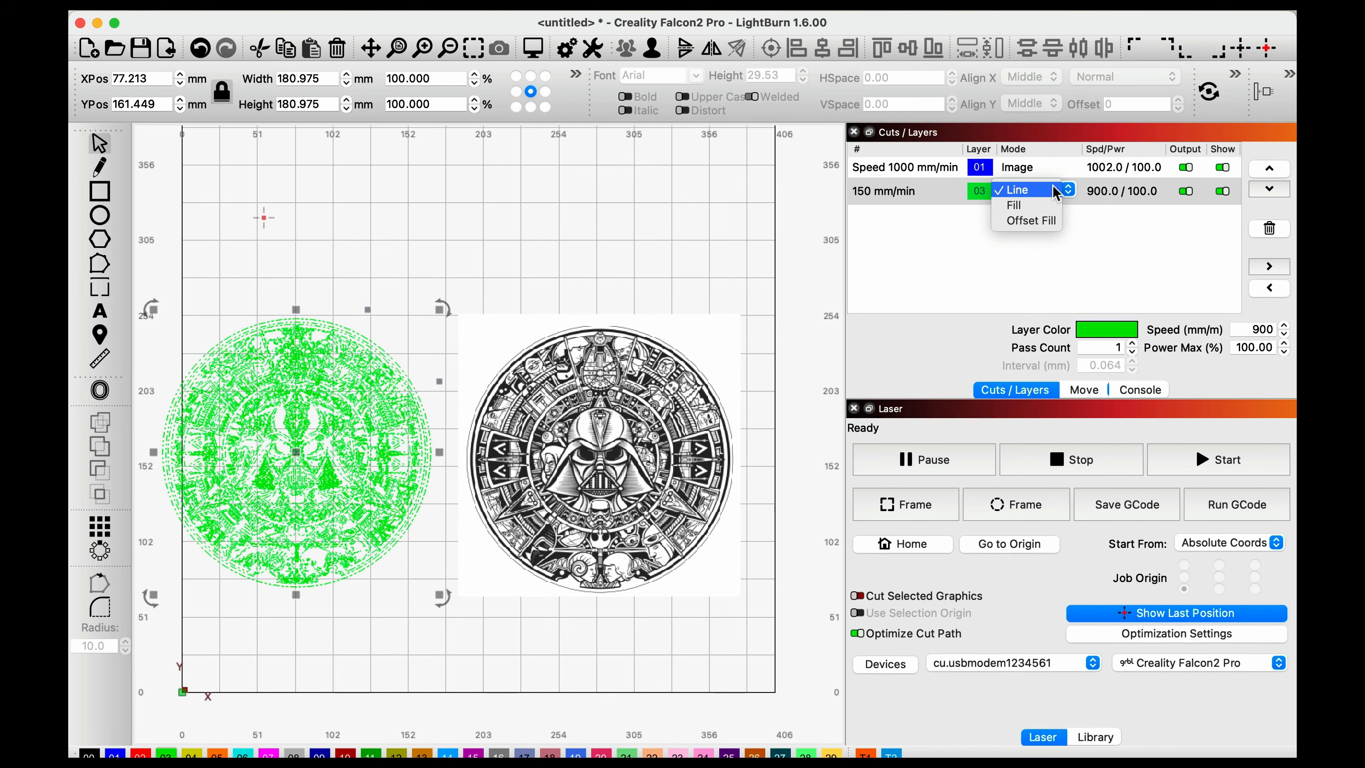
{"action": "left_click", "coordinate": [1056, 192]}
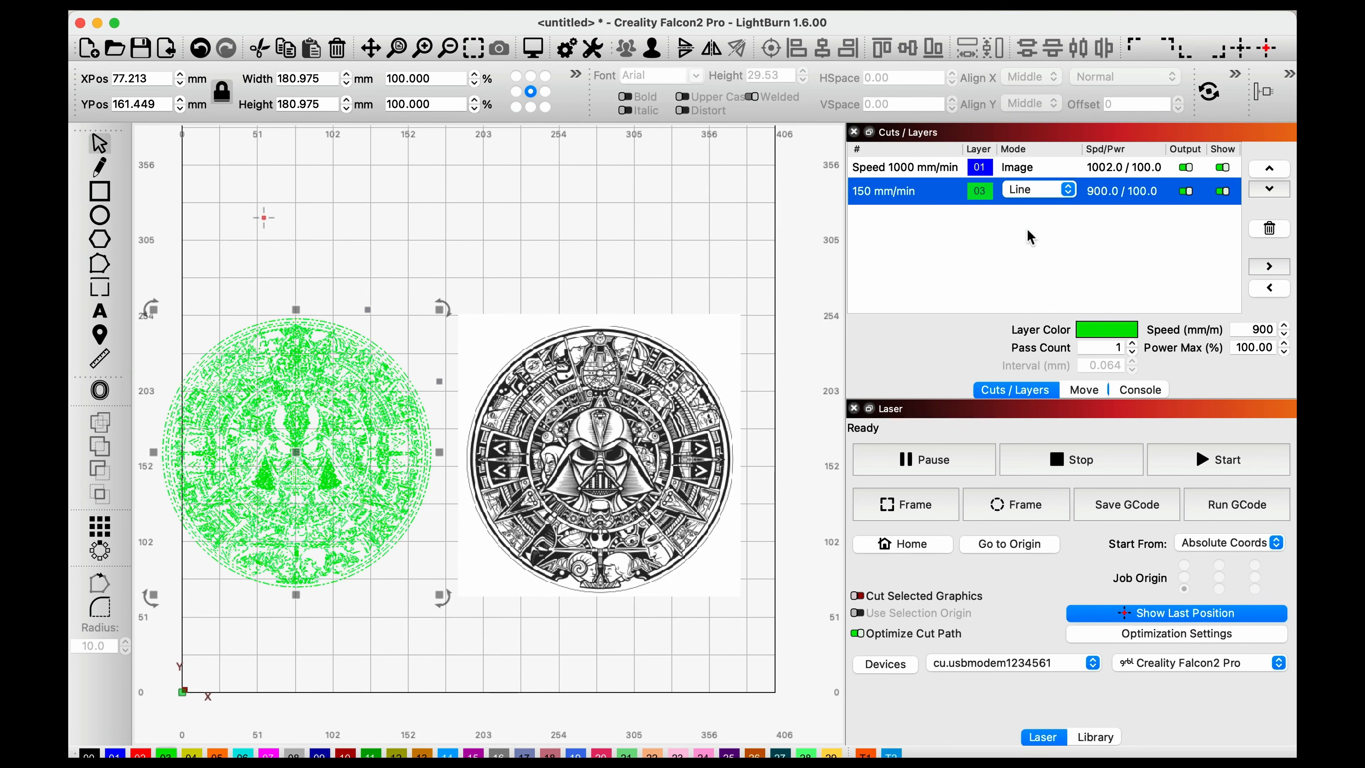
Examine the traced outlines of the green design up close and compare it with the whole artwork image.
{"action": "scroll", "coordinate": [282, 395], "scroll_direction": "up", "scroll_amount": 7}
{"action": "left_click", "coordinate": [515, 168]}
{"action": "scroll", "coordinate": [515, 168], "scroll_direction": "up", "scroll_amount": 8}
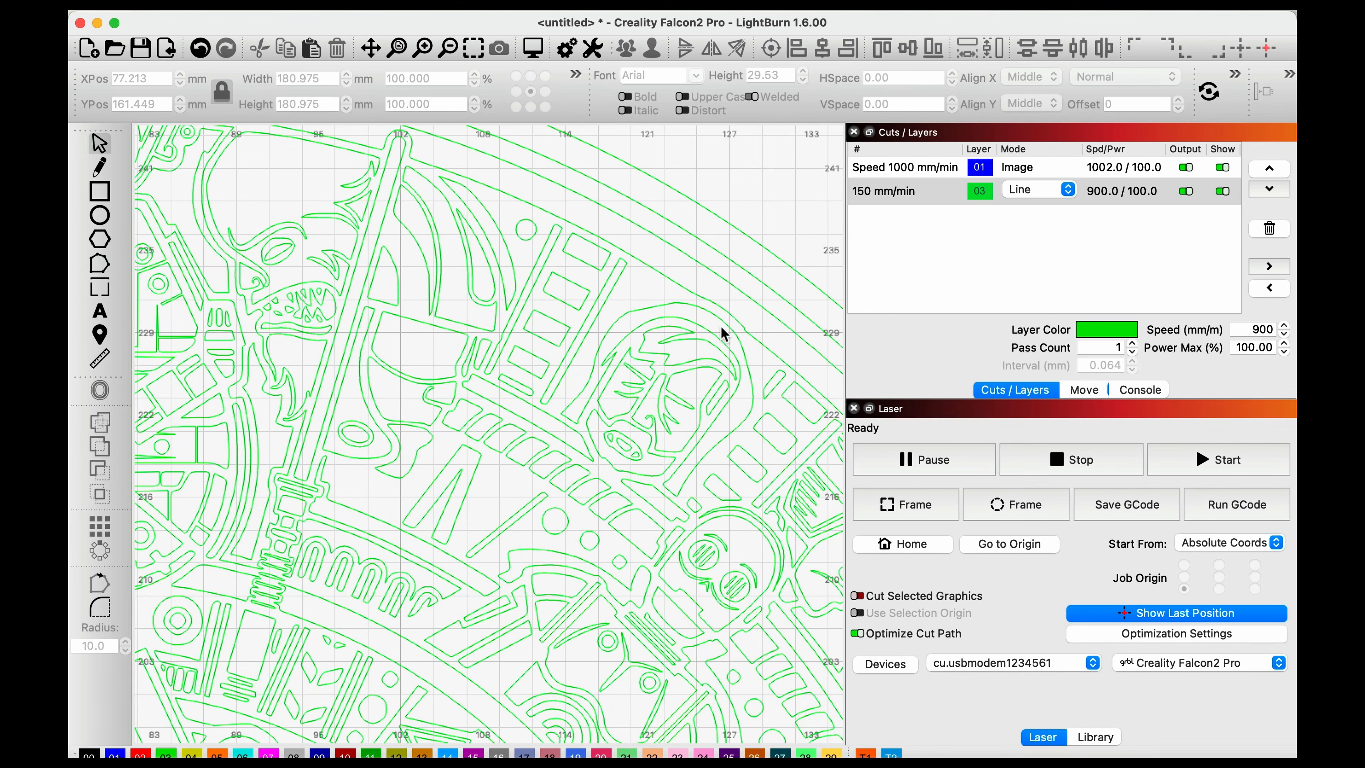
{"action": "scroll", "coordinate": [763, 281], "scroll_direction": "down", "scroll_amount": 8}
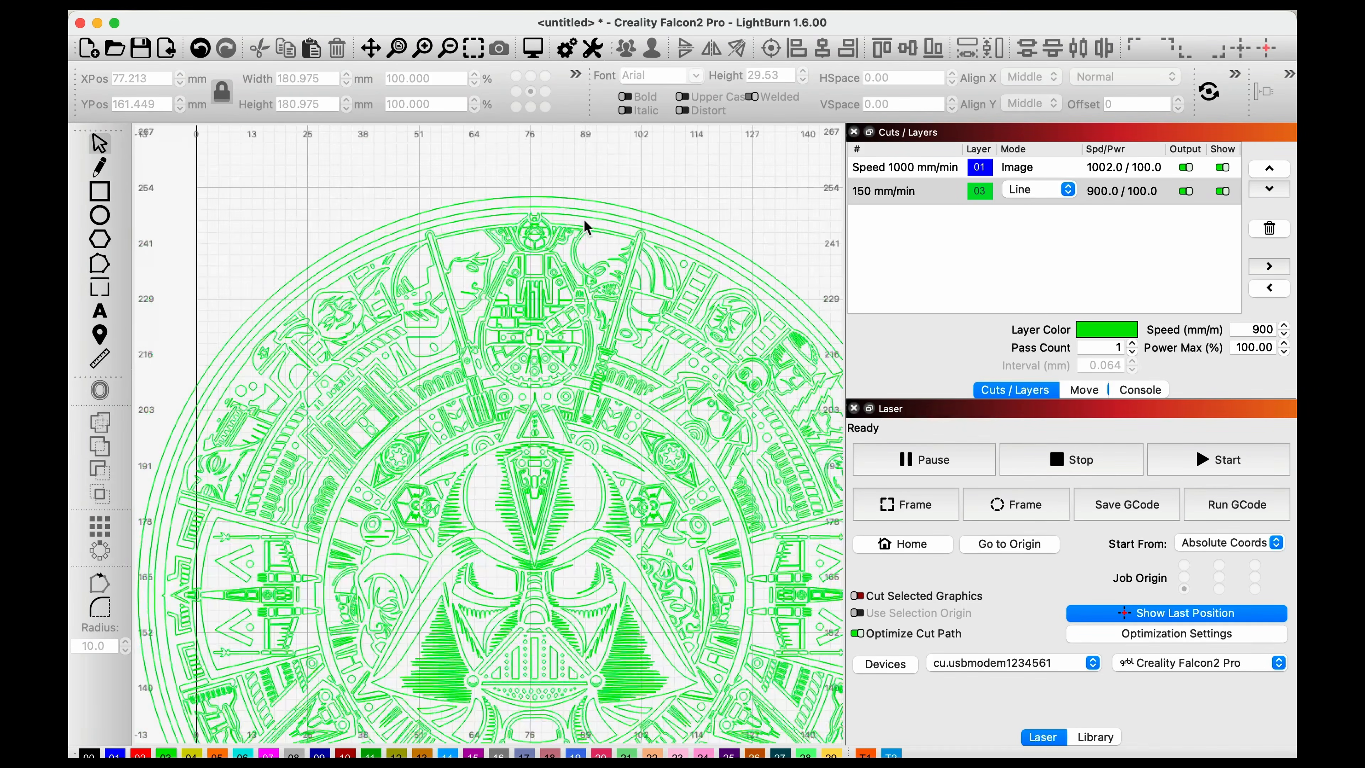
{"action": "scroll", "coordinate": [734, 430], "scroll_direction": "down", "scroll_amount": 5}
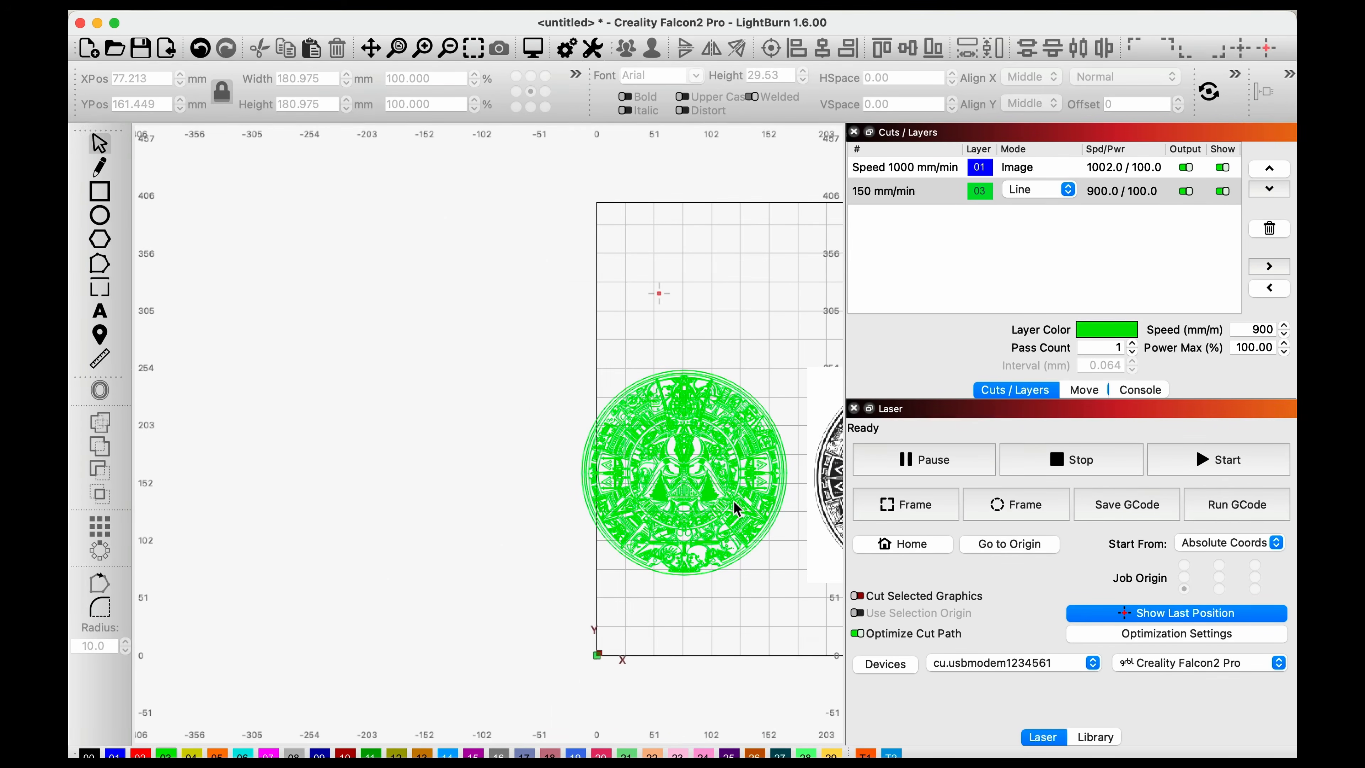
{"action": "scroll", "coordinate": [734, 501], "scroll_direction": "down", "scroll_amount": 5}
{"action": "scroll", "coordinate": [810, 486], "scroll_direction": "up", "scroll_amount": 8}
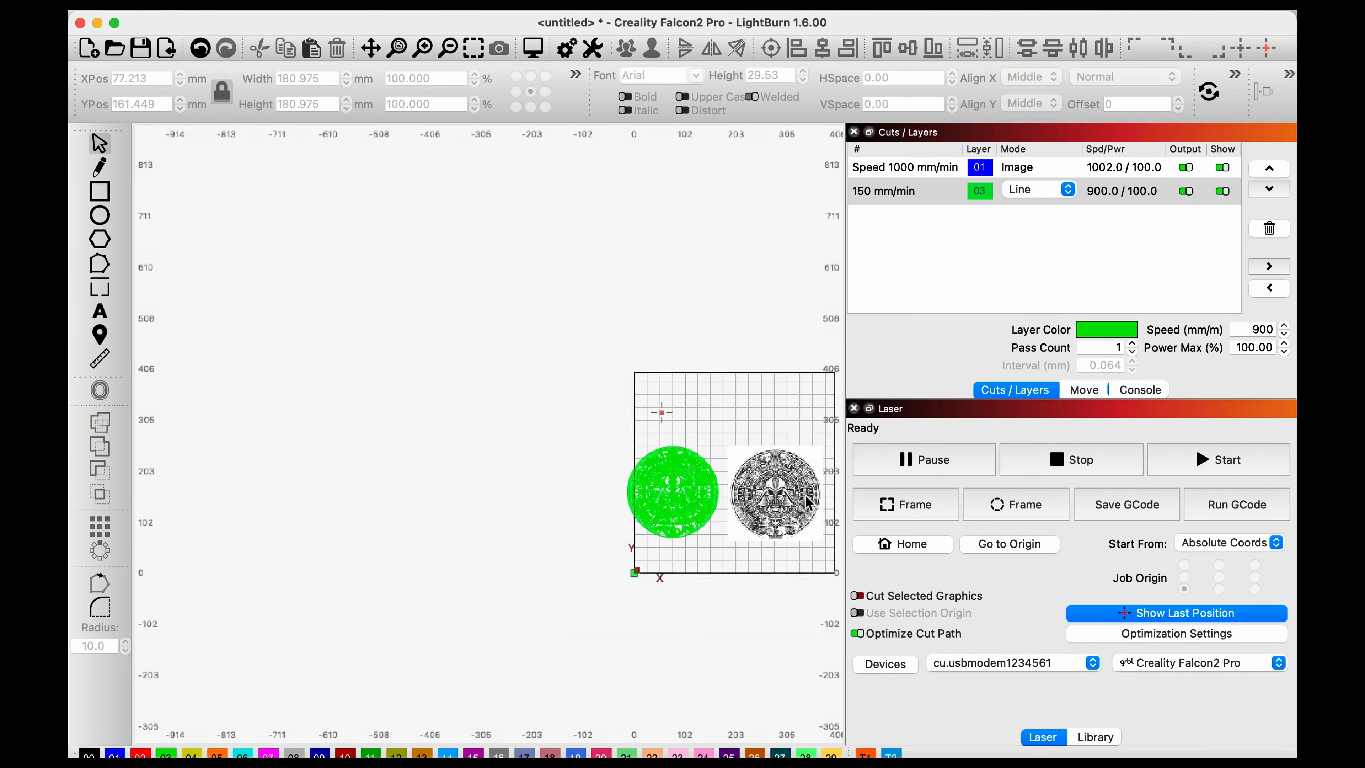
Turn off output and visibility of the blue image layer, and move the traced design to about X 125, Y 137.
{"action": "left_click", "coordinate": [805, 495]}
{"action": "scroll", "coordinate": [672, 323], "scroll_direction": "down", "scroll_amount": 2}
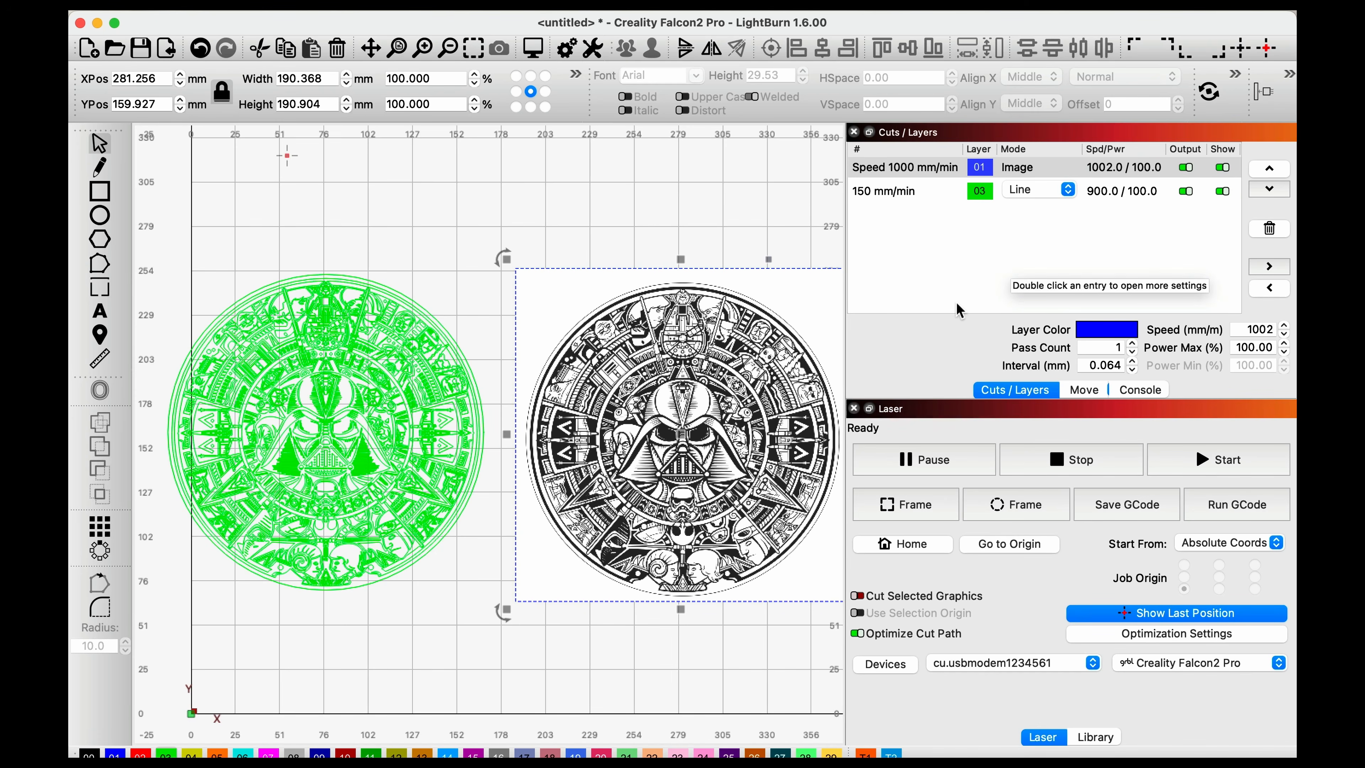
{"action": "left_click", "coordinate": [1222, 167]}
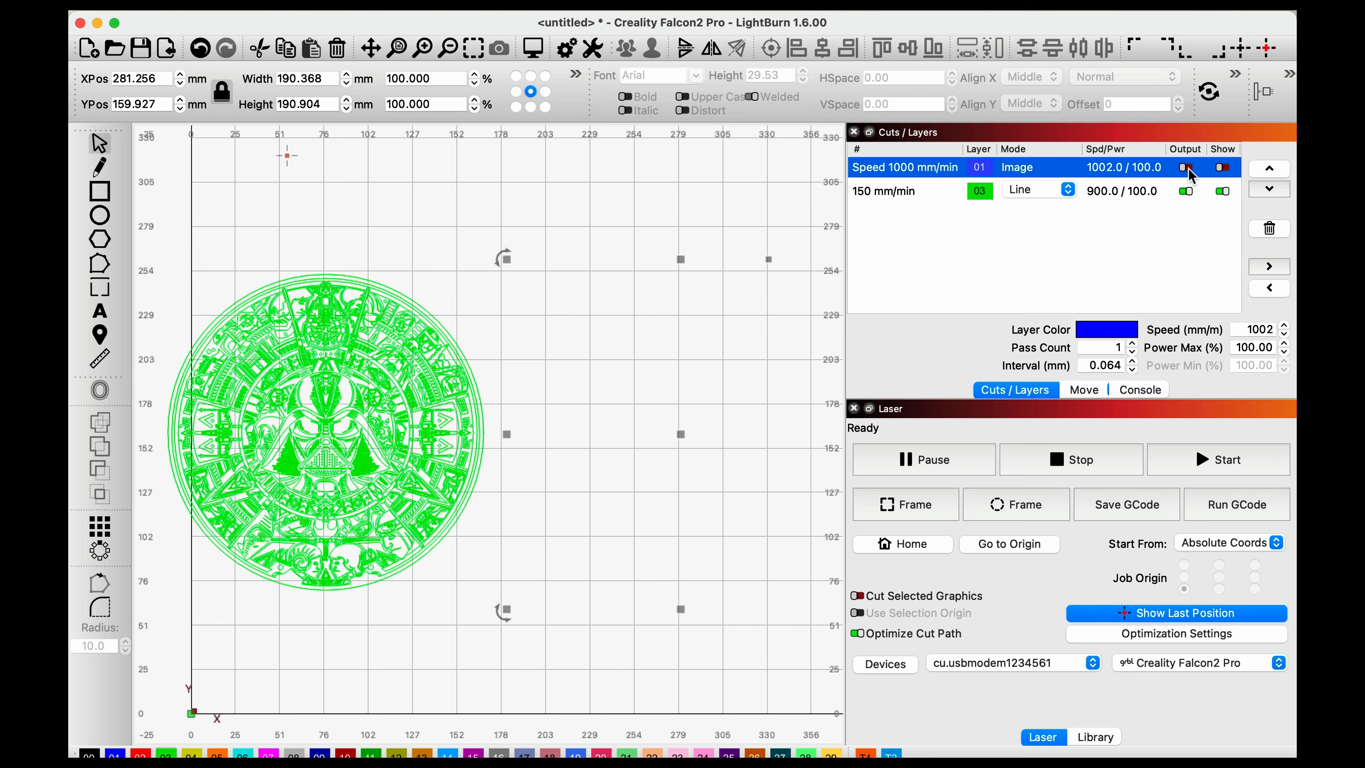
{"action": "left_click", "coordinate": [631, 214]}
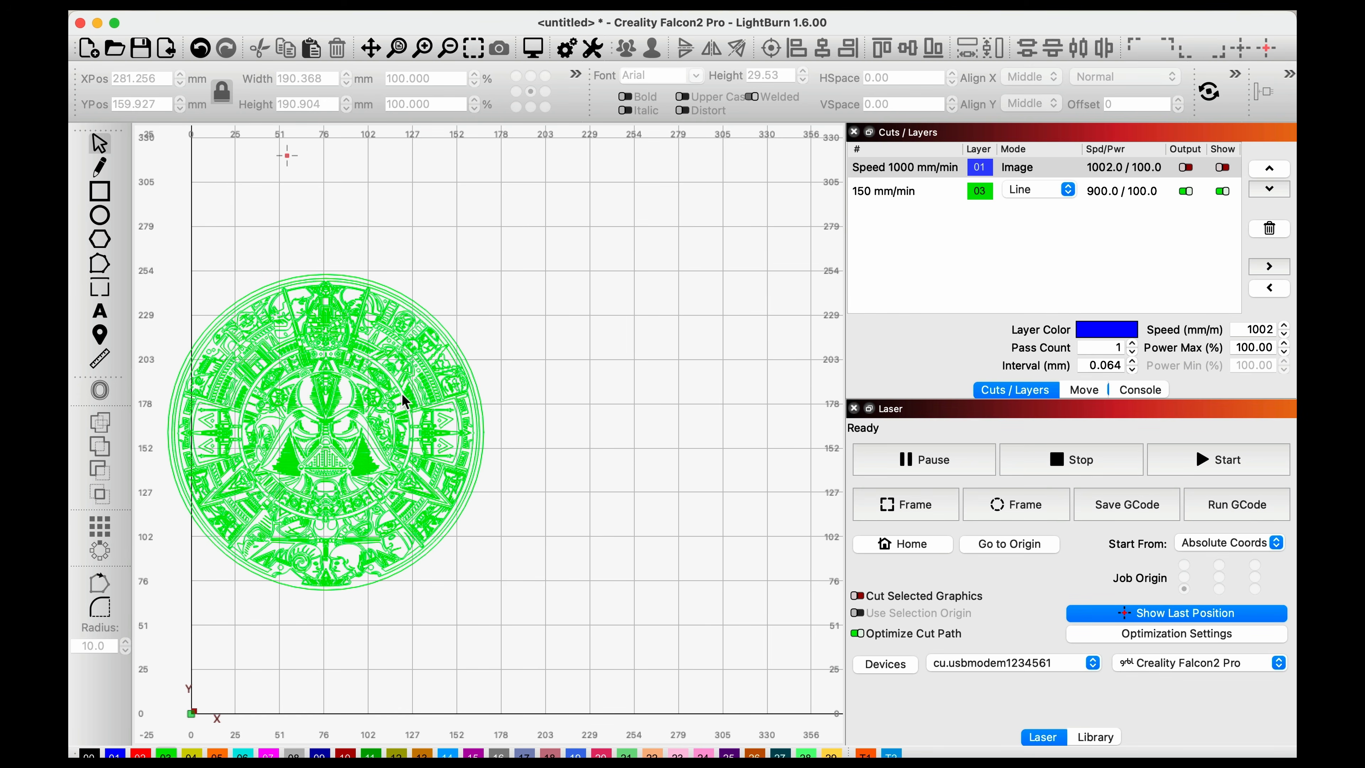
{"action": "left_click_drag", "start_coordinate": [354, 442], "coordinate": [424, 486]}
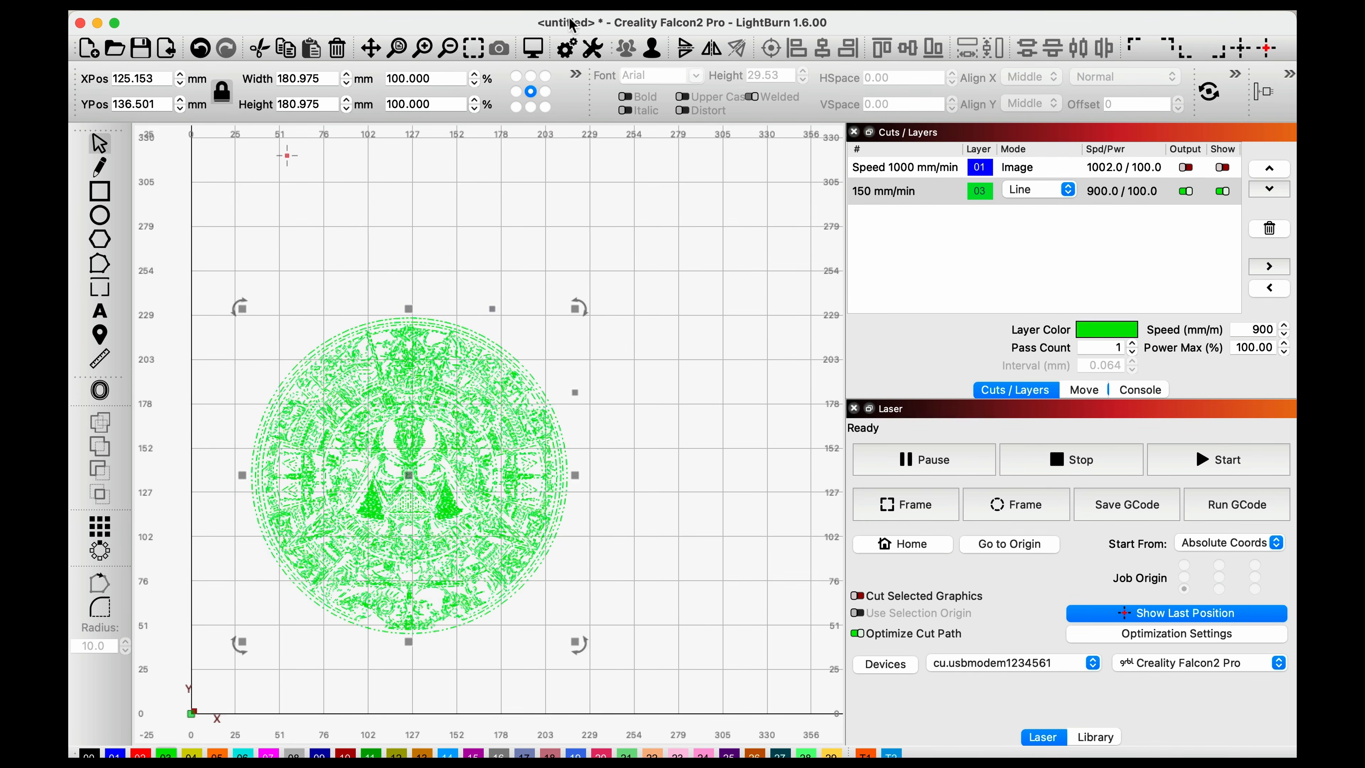
Preview the job in Line mode and inspect the cut lines and traversal moves across the design.
{"action": "left_click", "coordinate": [534, 57]}
{"action": "scroll", "coordinate": [698, 510], "scroll_direction": "up", "scroll_amount": 5}
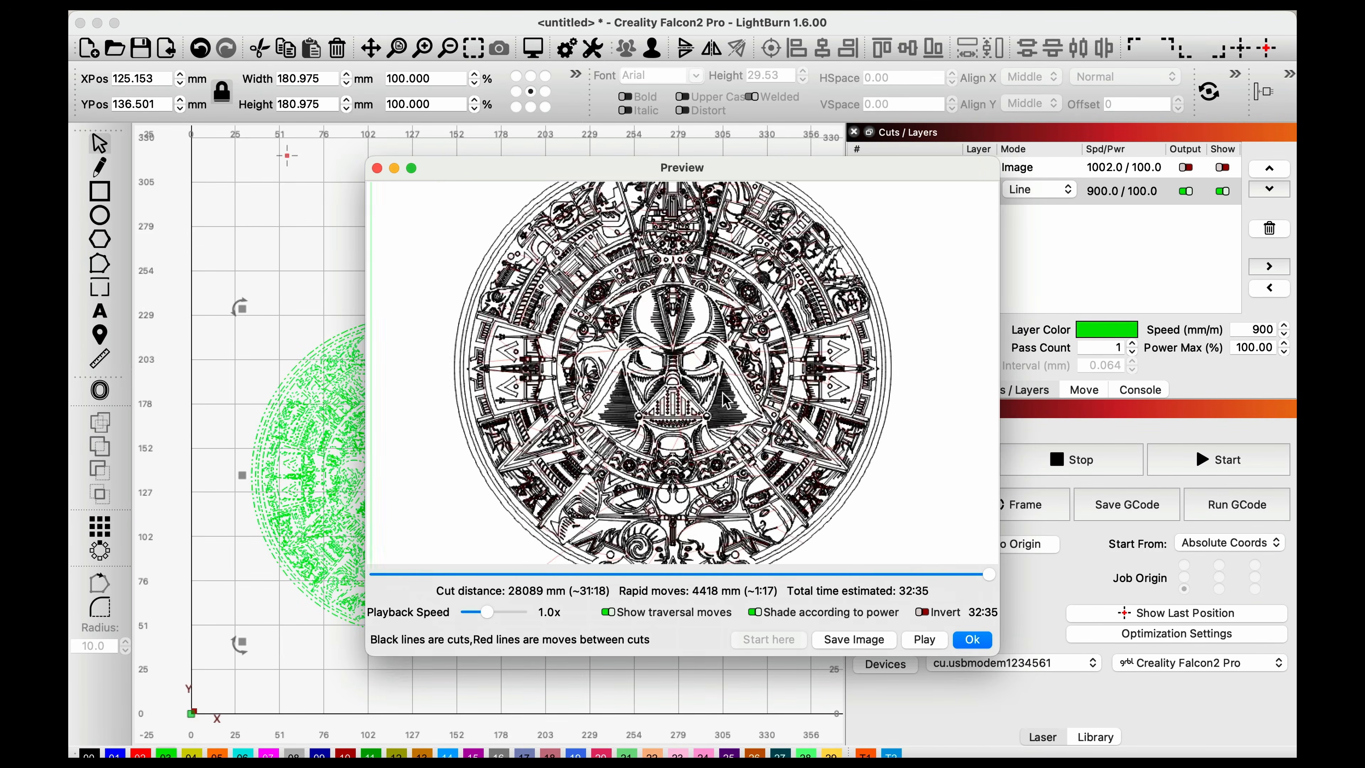
{"action": "scroll", "coordinate": [800, 457], "scroll_direction": "down", "scroll_amount": 5}
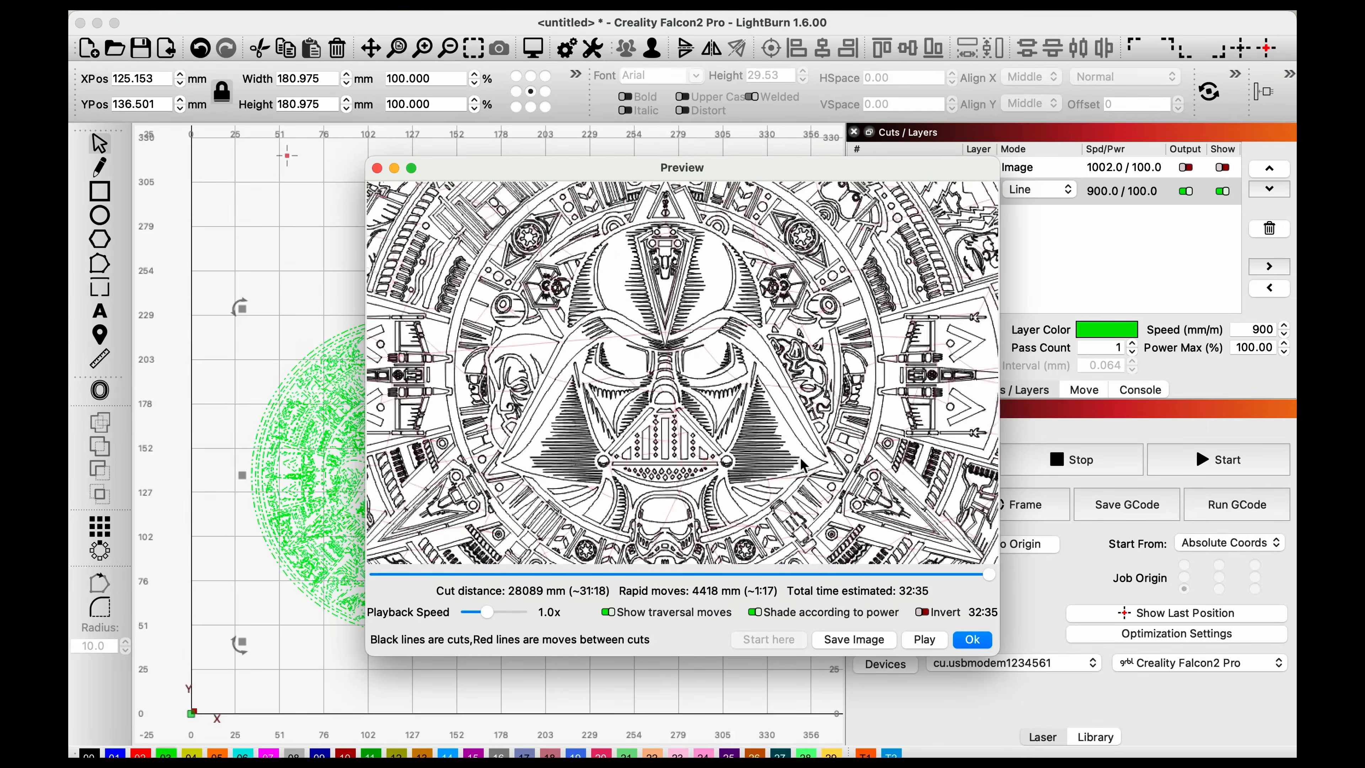
{"action": "scroll", "coordinate": [799, 459], "scroll_direction": "up", "scroll_amount": 1}
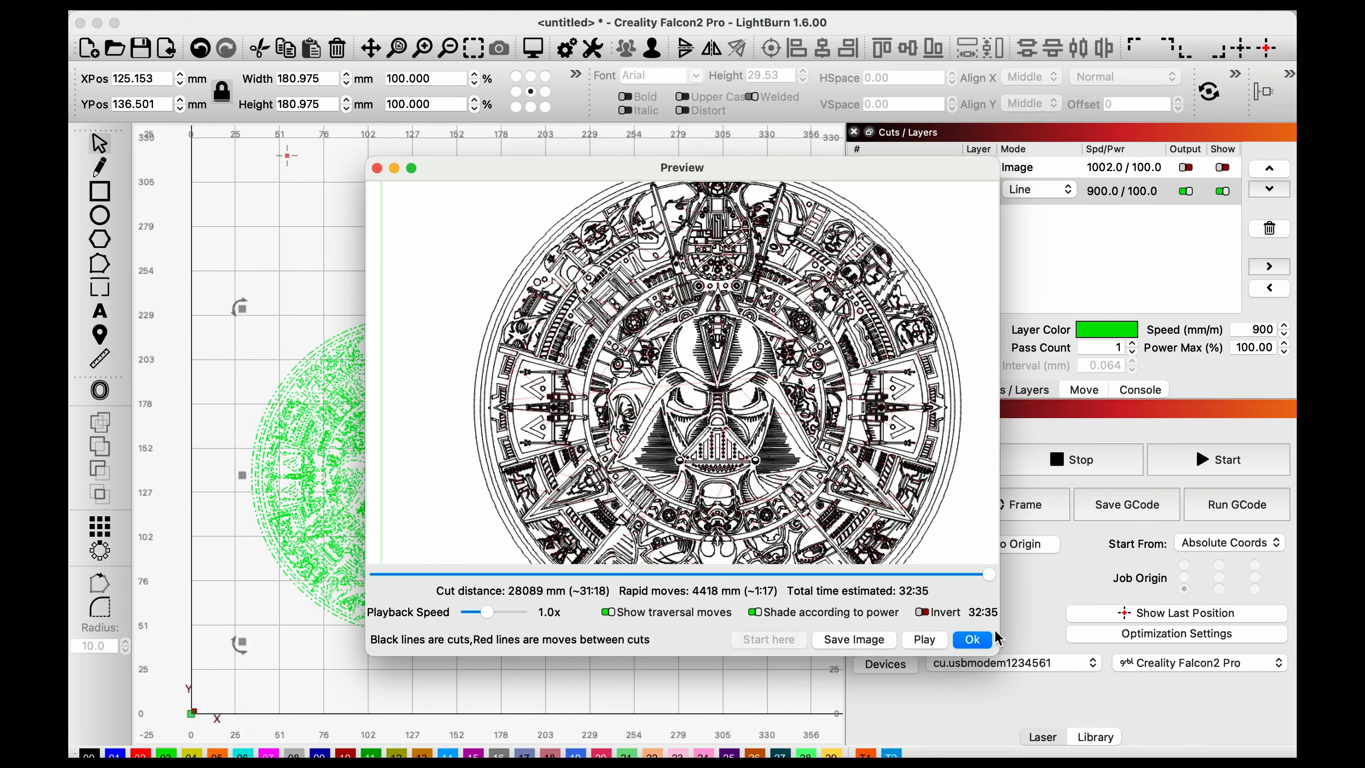
Play the cut simulation at x 40, / 2 and x 20 playback speed to examine the laser path, and close the preview.
{"action": "left_click", "coordinate": [924, 640]}
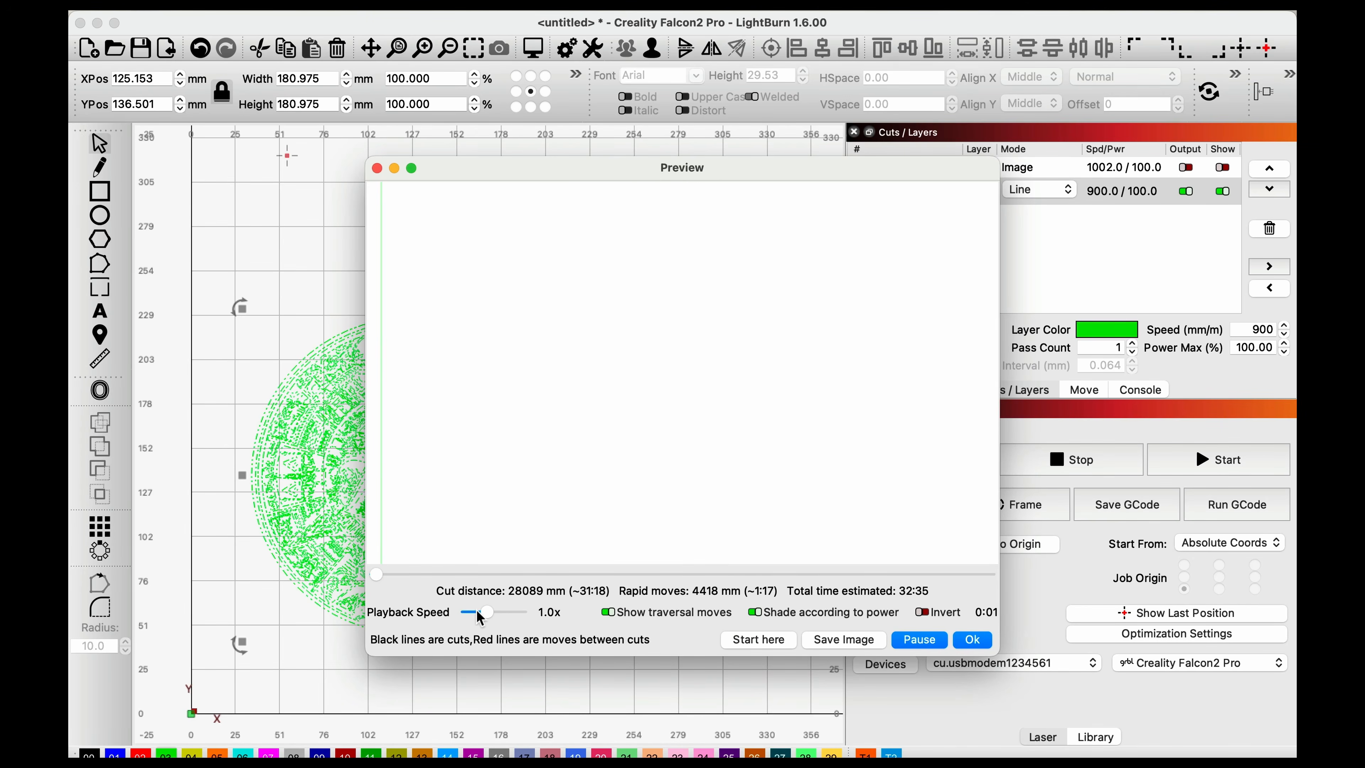
{"action": "left_click_drag", "start_coordinate": [484, 612], "coordinate": [529, 617]}
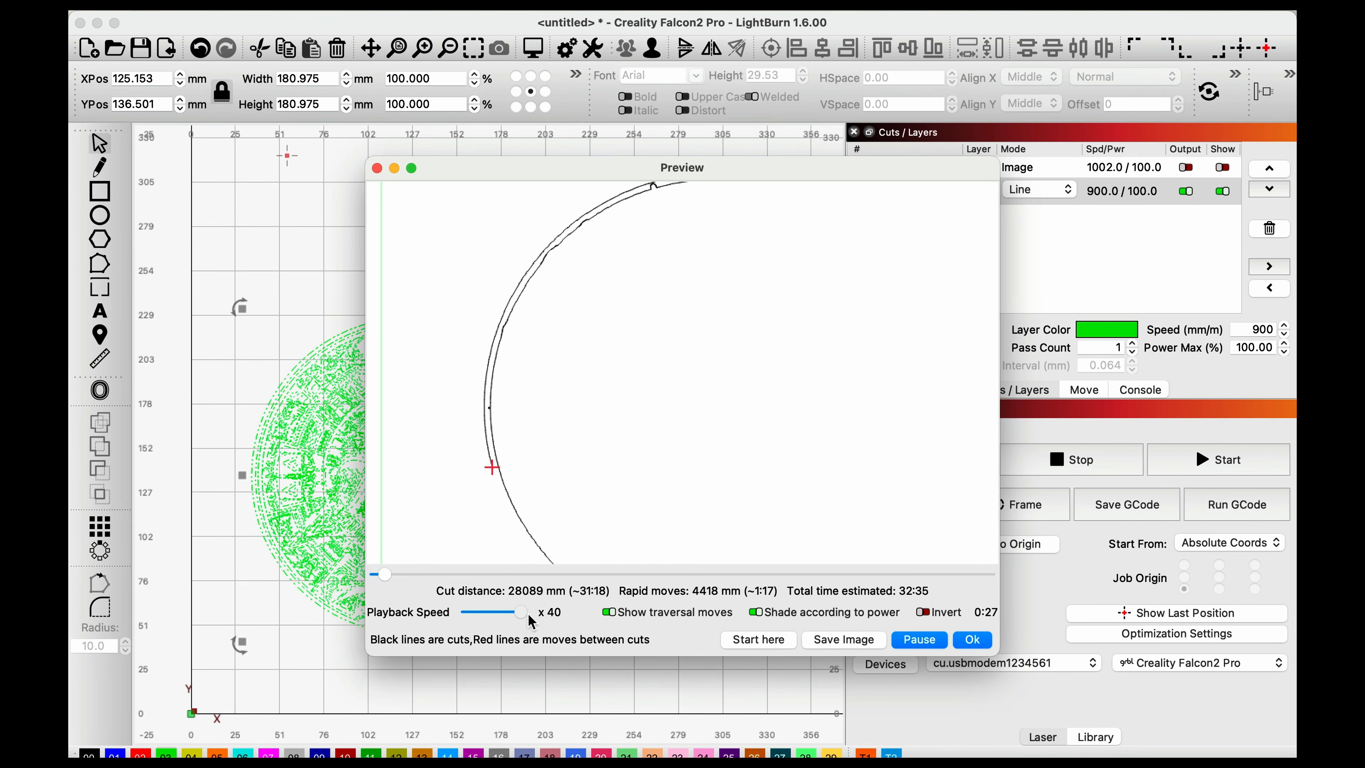
{"action": "scroll", "coordinate": [664, 421], "scroll_direction": "down", "scroll_amount": 1}
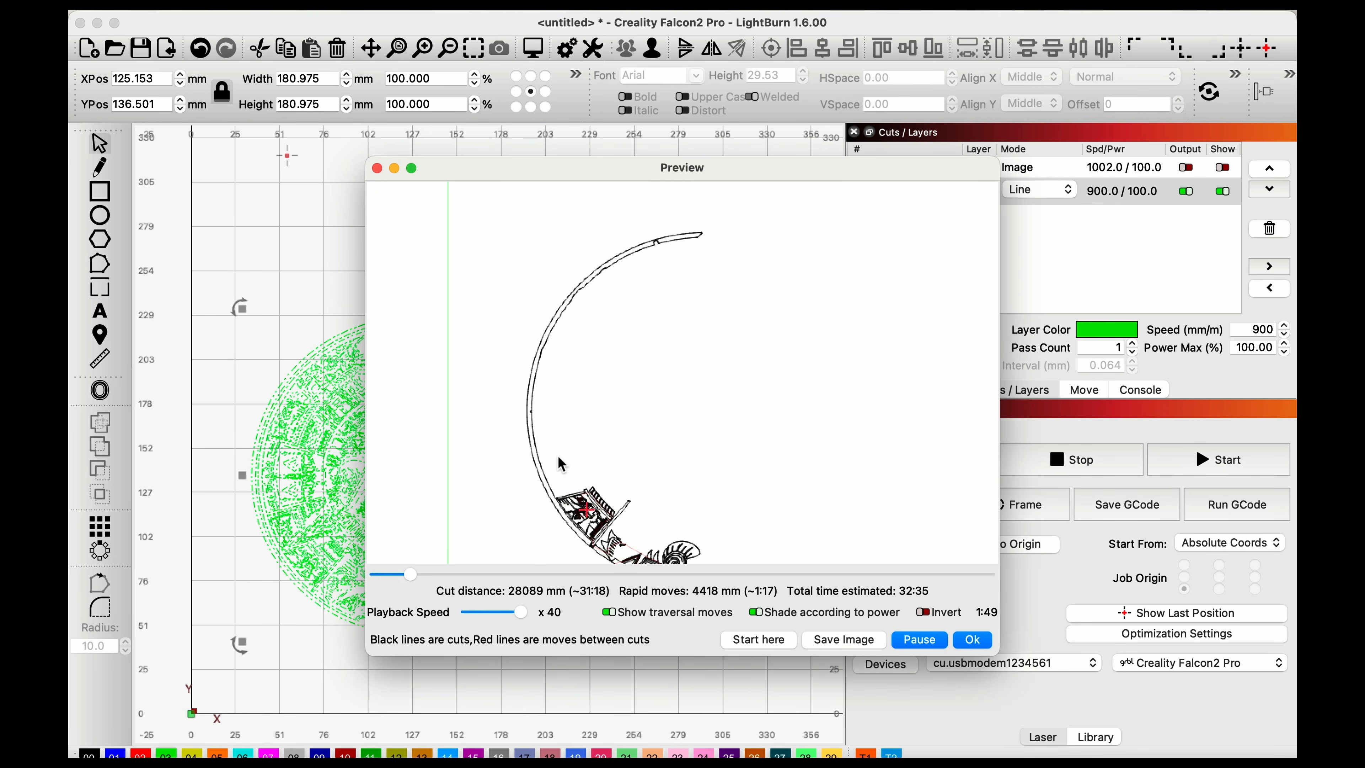
{"action": "scroll", "coordinate": [558, 460], "scroll_direction": "up", "scroll_amount": 1}
{"action": "left_click_drag", "start_coordinate": [520, 613], "coordinate": [480, 613]}
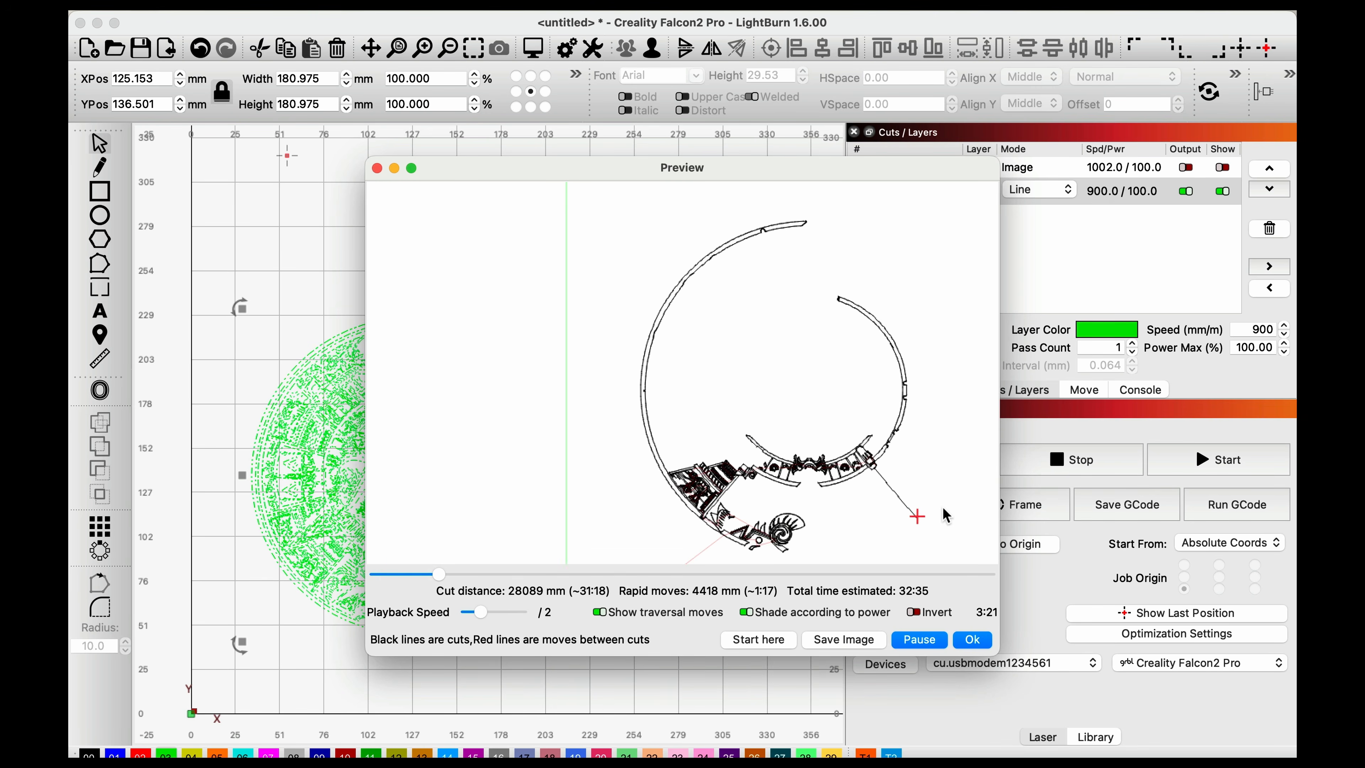
{"action": "scroll", "coordinate": [943, 526], "scroll_direction": "up", "scroll_amount": 4}
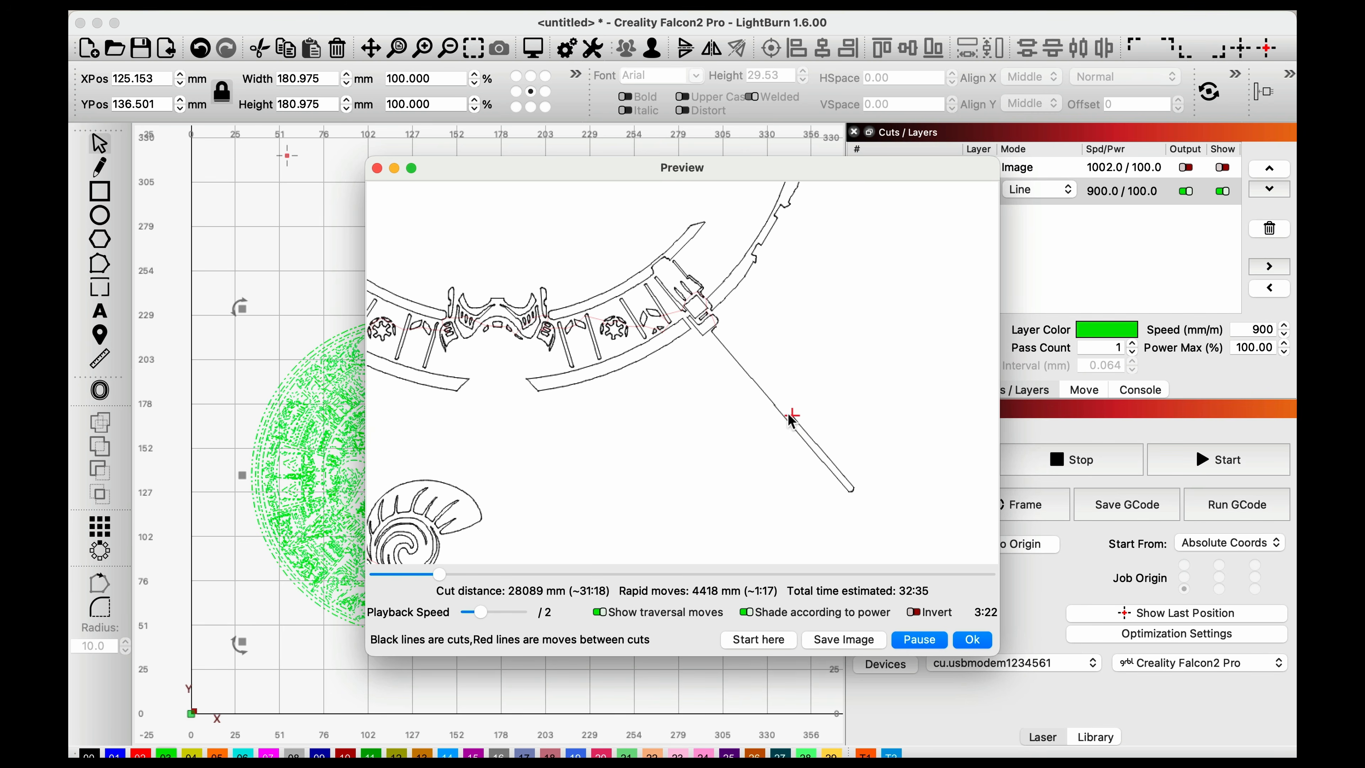
{"action": "left_click_drag", "start_coordinate": [479, 616], "coordinate": [524, 618]}
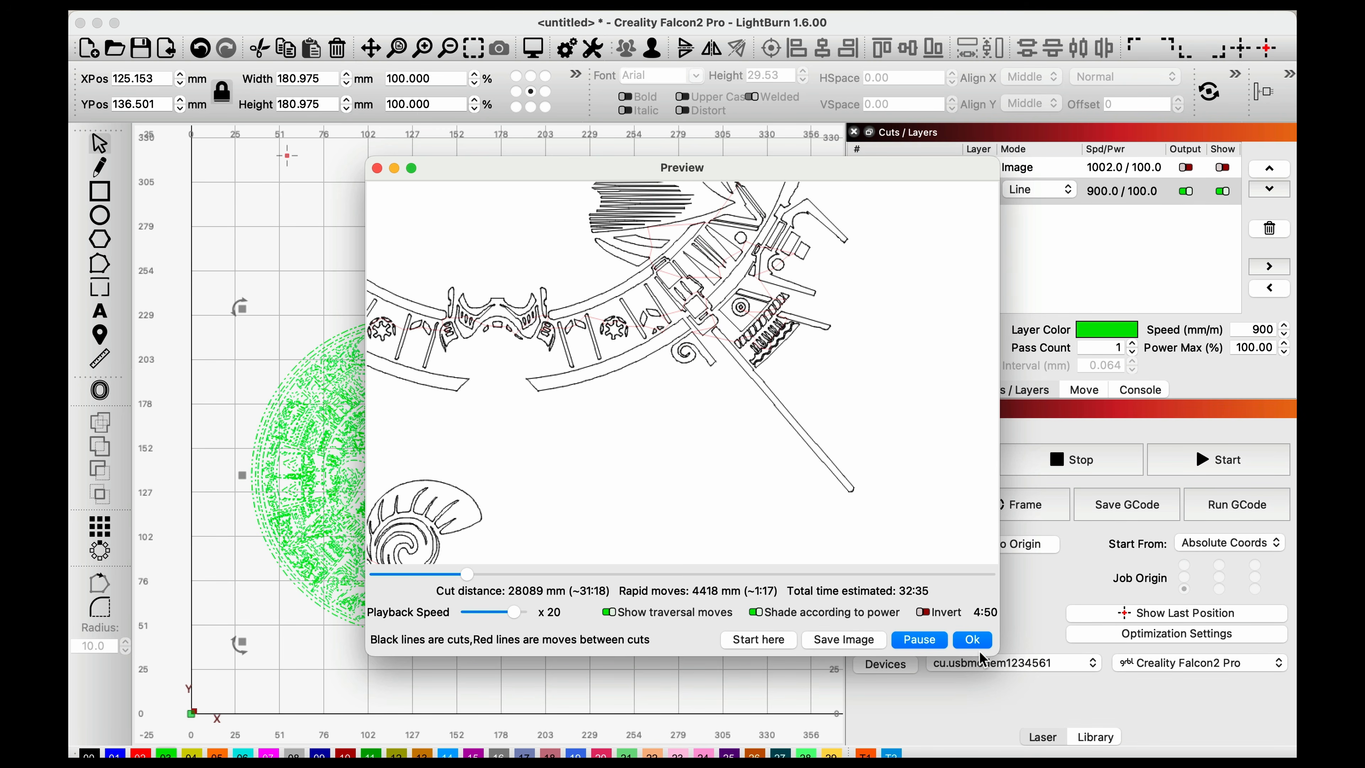
{"action": "left_click", "coordinate": [972, 640]}
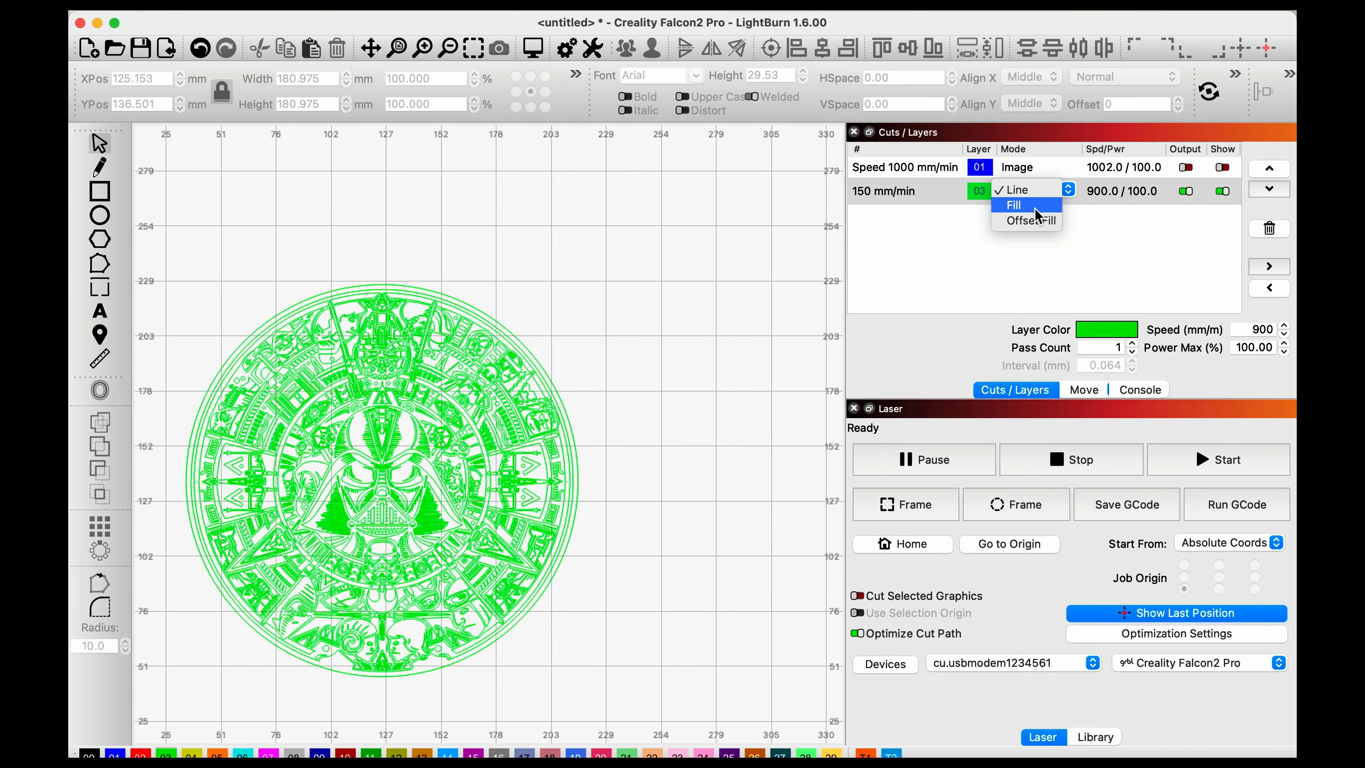
Switch the traced design's green layer 03 to Fill mode and preview the filled job.
{"action": "left_click", "coordinate": [1034, 208]}
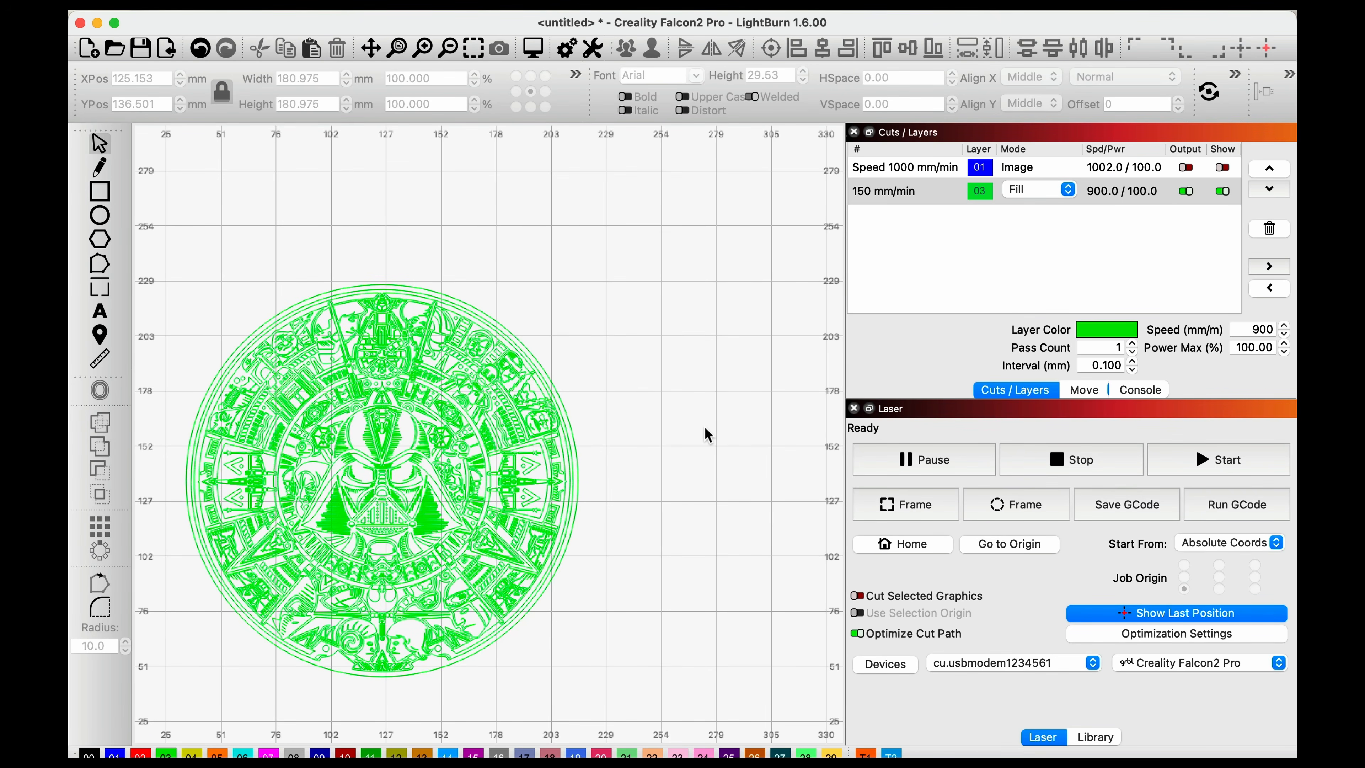
{"action": "left_click", "coordinate": [413, 381]}
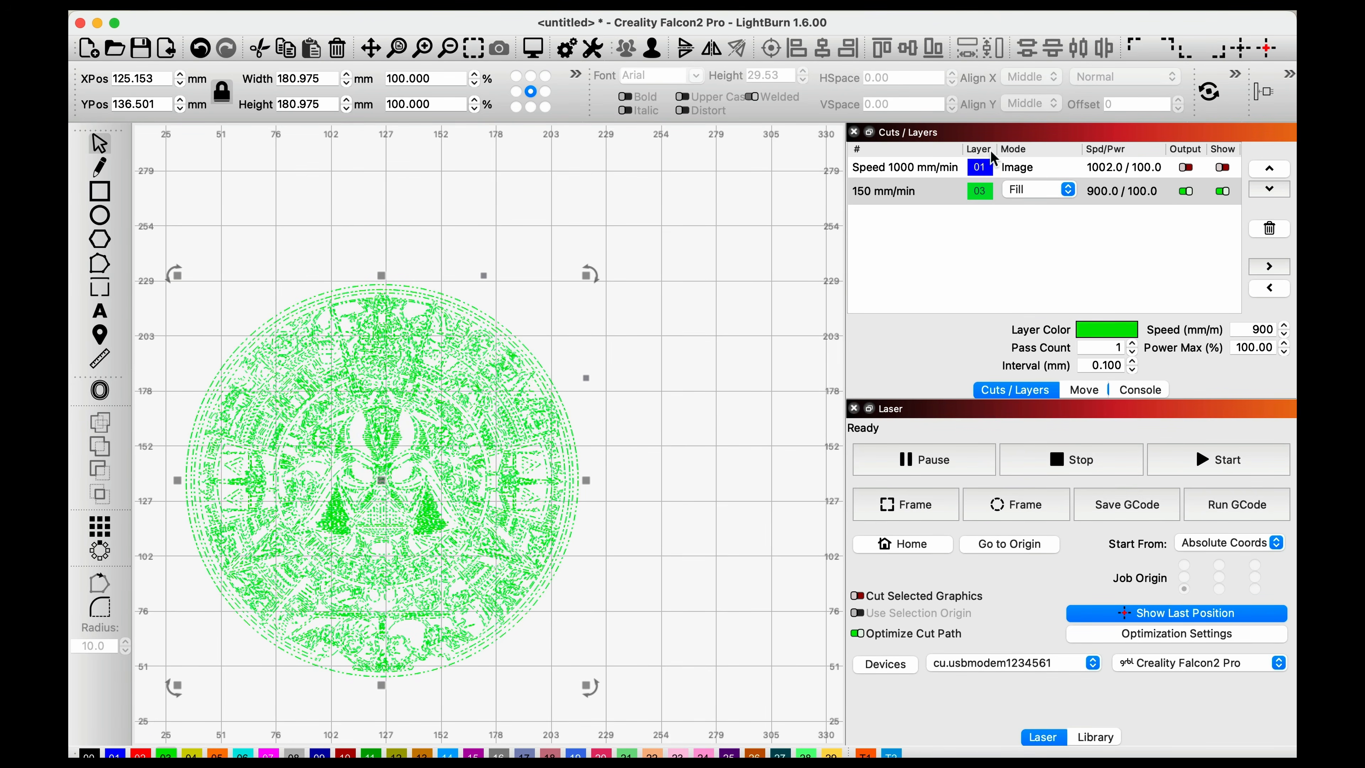
{"action": "left_click", "coordinate": [419, 432]}
{"action": "scroll", "coordinate": [419, 432], "scroll_direction": "up", "scroll_amount": 5}
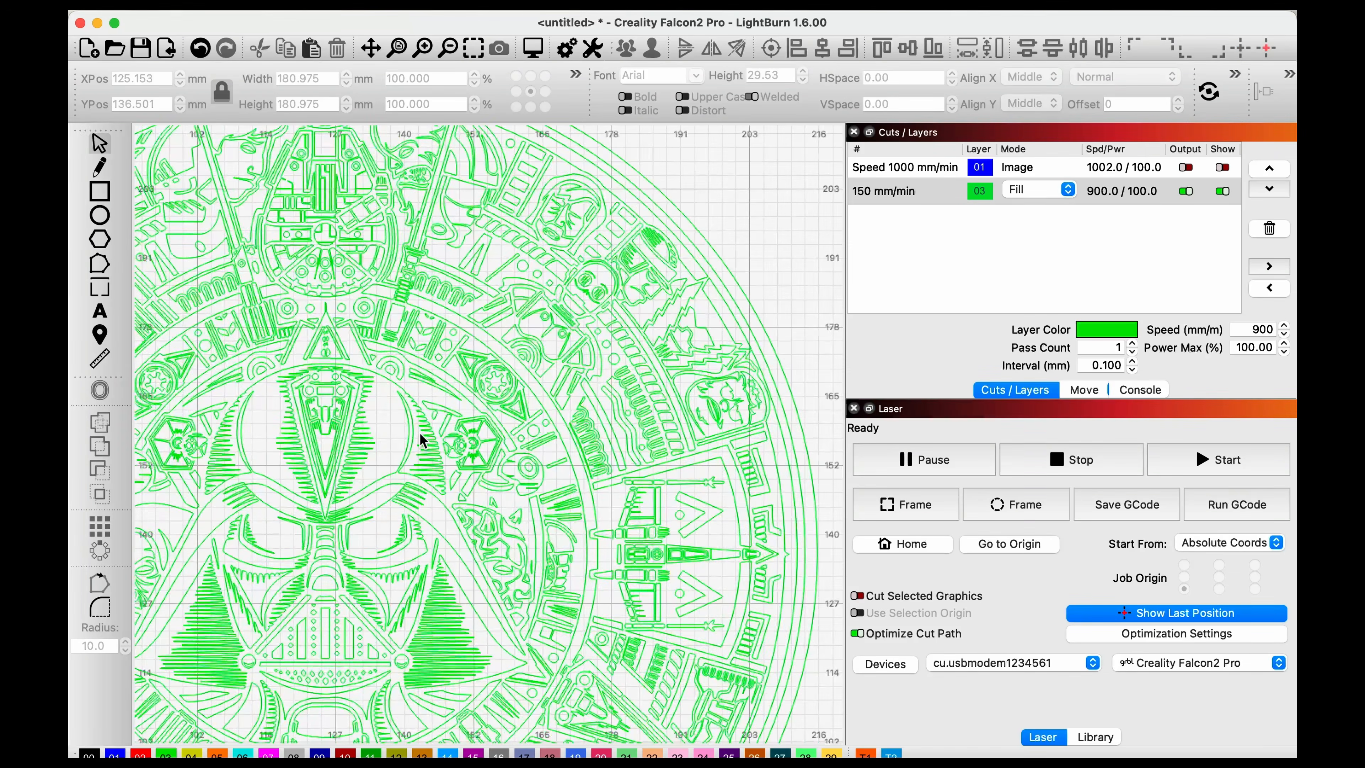
{"action": "left_click", "coordinate": [534, 47]}
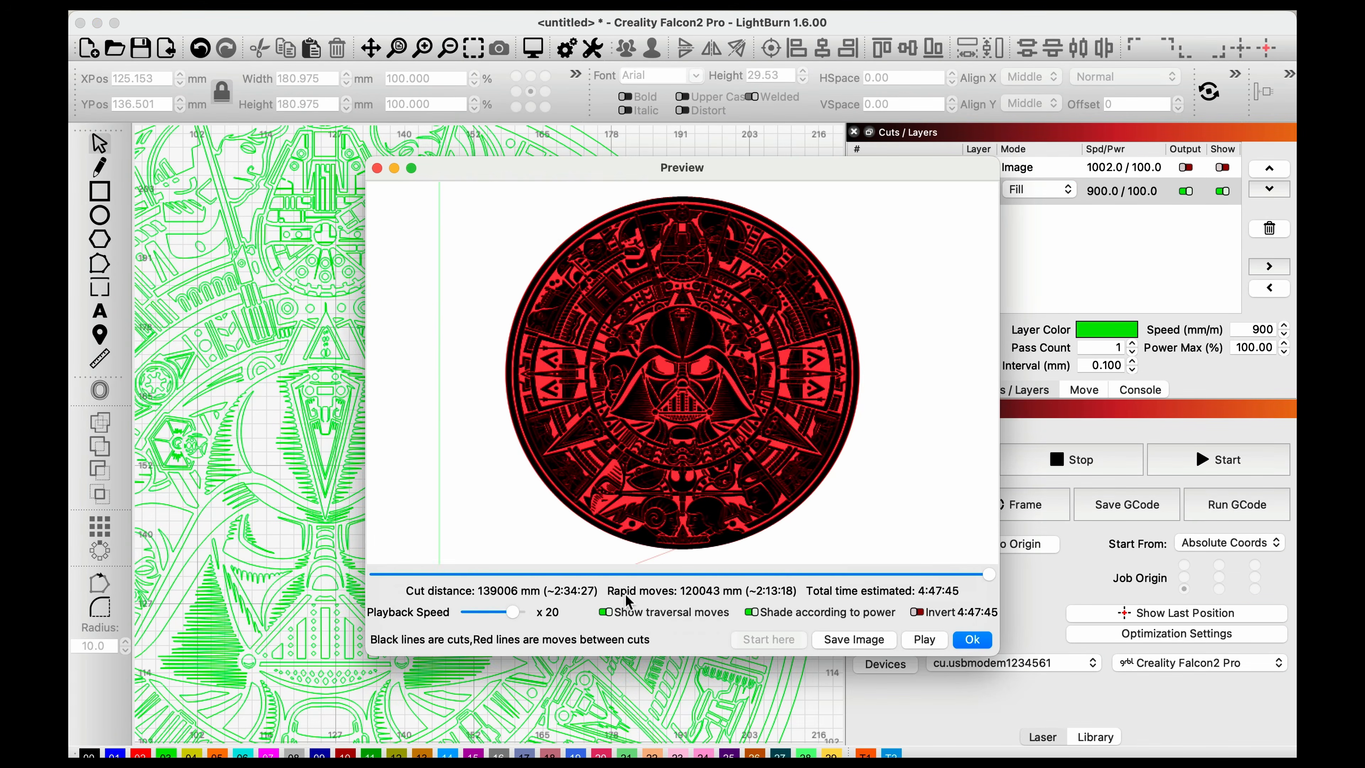
Scrub through the filled job's preview to examine the scan lines and traversal moves around the helmet, and close the preview.
{"action": "mouse_move", "coordinate": [982, 566]}
{"action": "left_mouse_down"}
{"action": "mouse_move", "coordinate": [376, 577]}
{"action": "mouse_move", "coordinate": [714, 589]}
{"action": "left_mouse_up"}
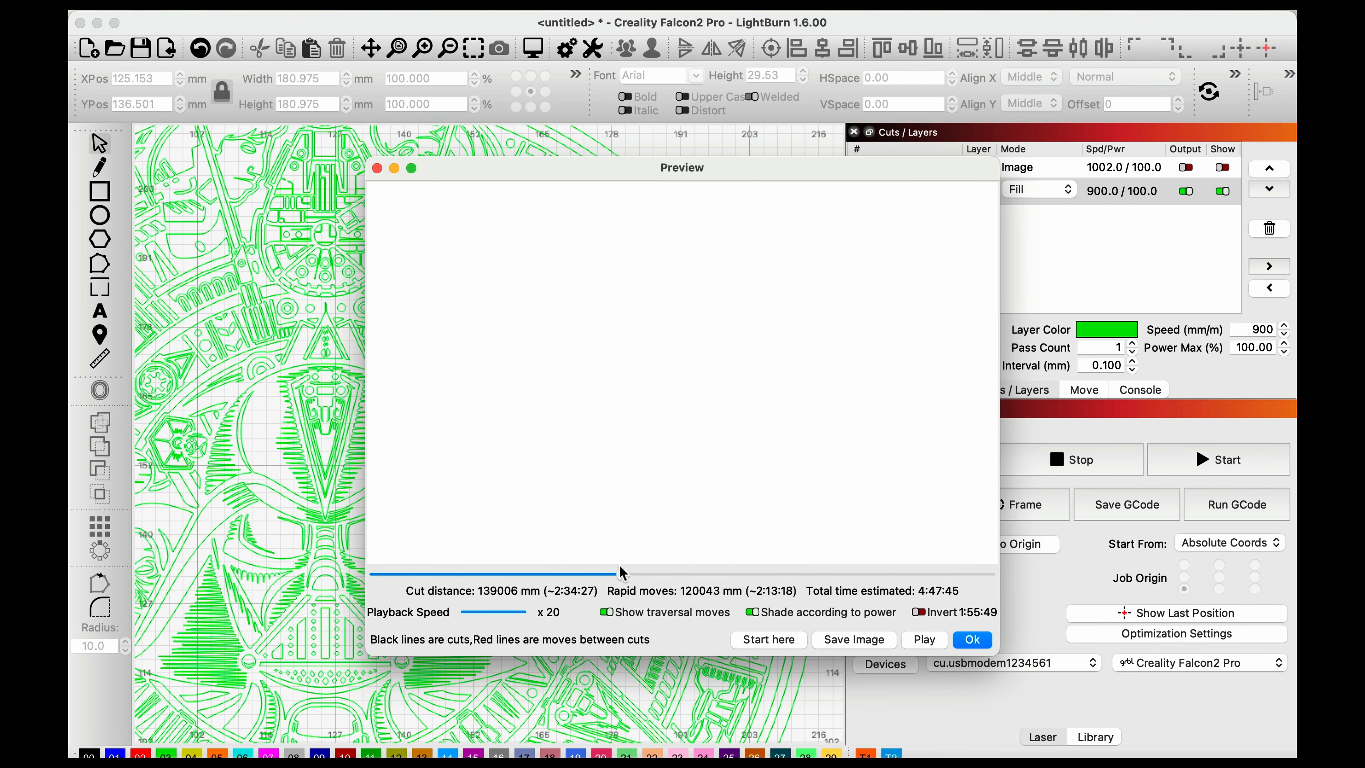
{"action": "left_click_drag", "start_coordinate": [618, 566], "coordinate": [768, 574]}
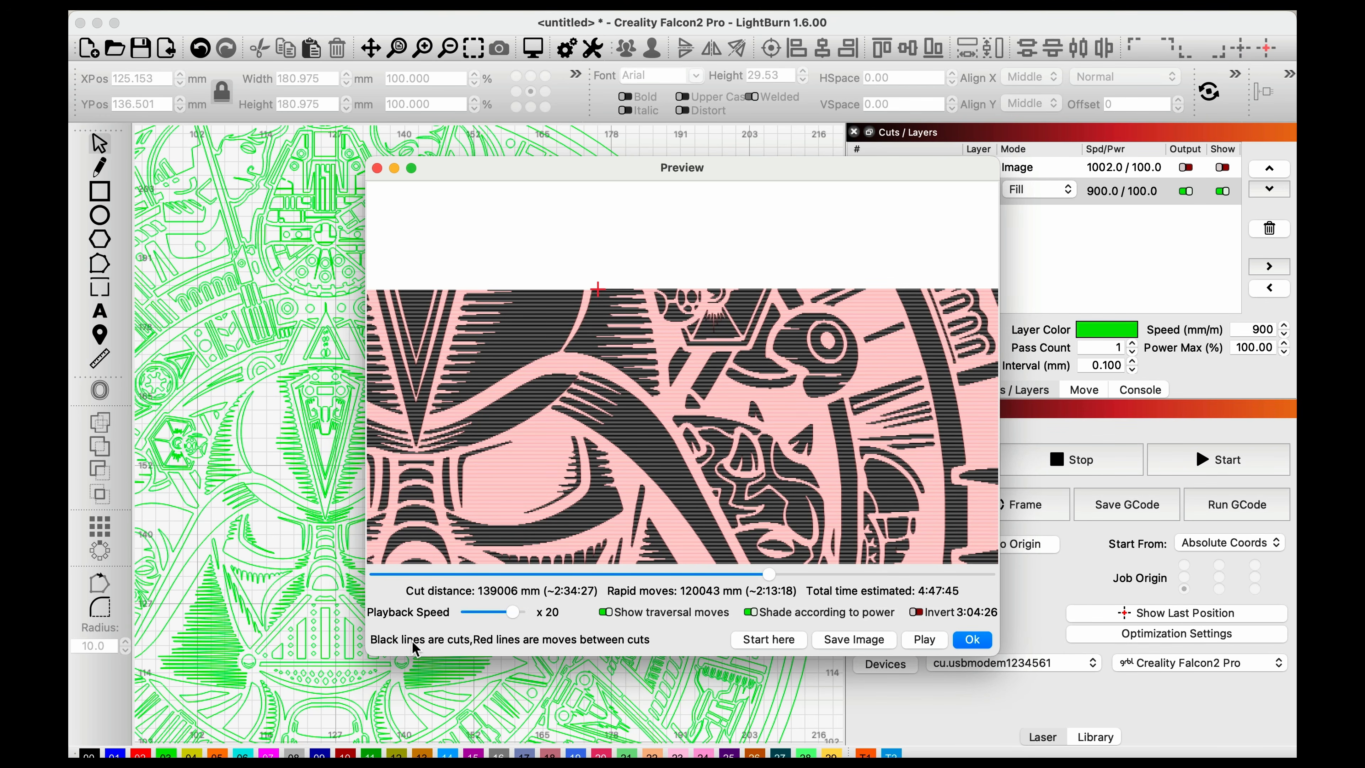
{"action": "left_click", "coordinate": [972, 640]}
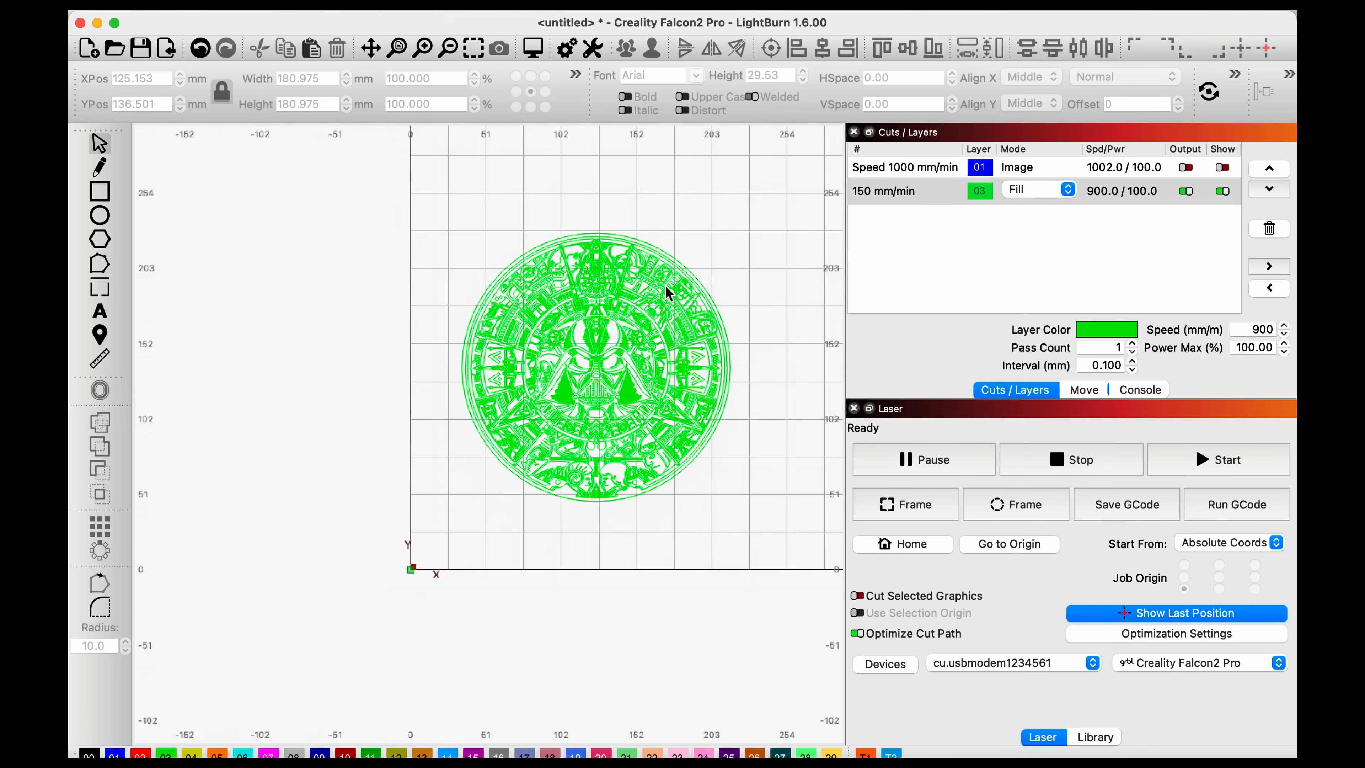
Turn off output and visibility of green layer 03, and turn both on for the blue image layer 01.
{"action": "left_click", "coordinate": [664, 290]}
{"action": "left_click", "coordinate": [1190, 191]}
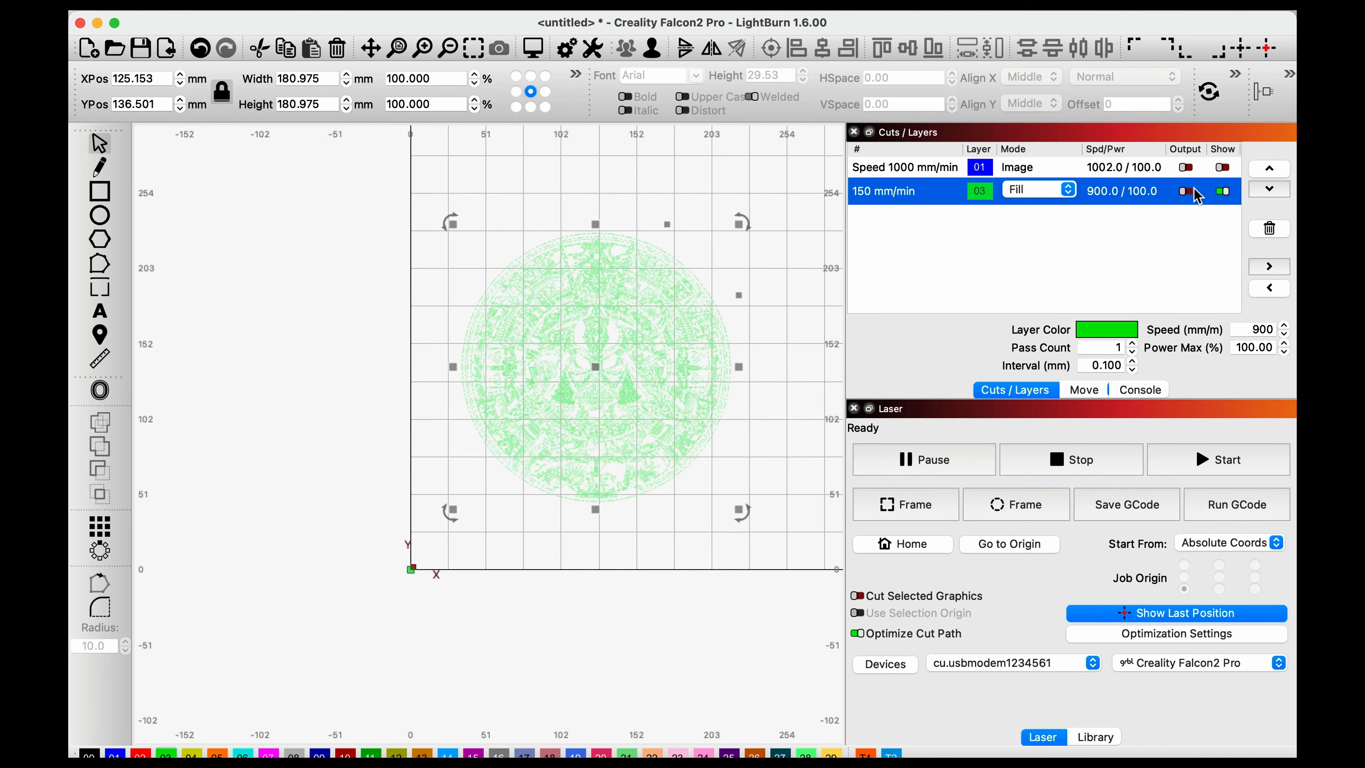
{"action": "left_click", "coordinate": [1226, 191]}
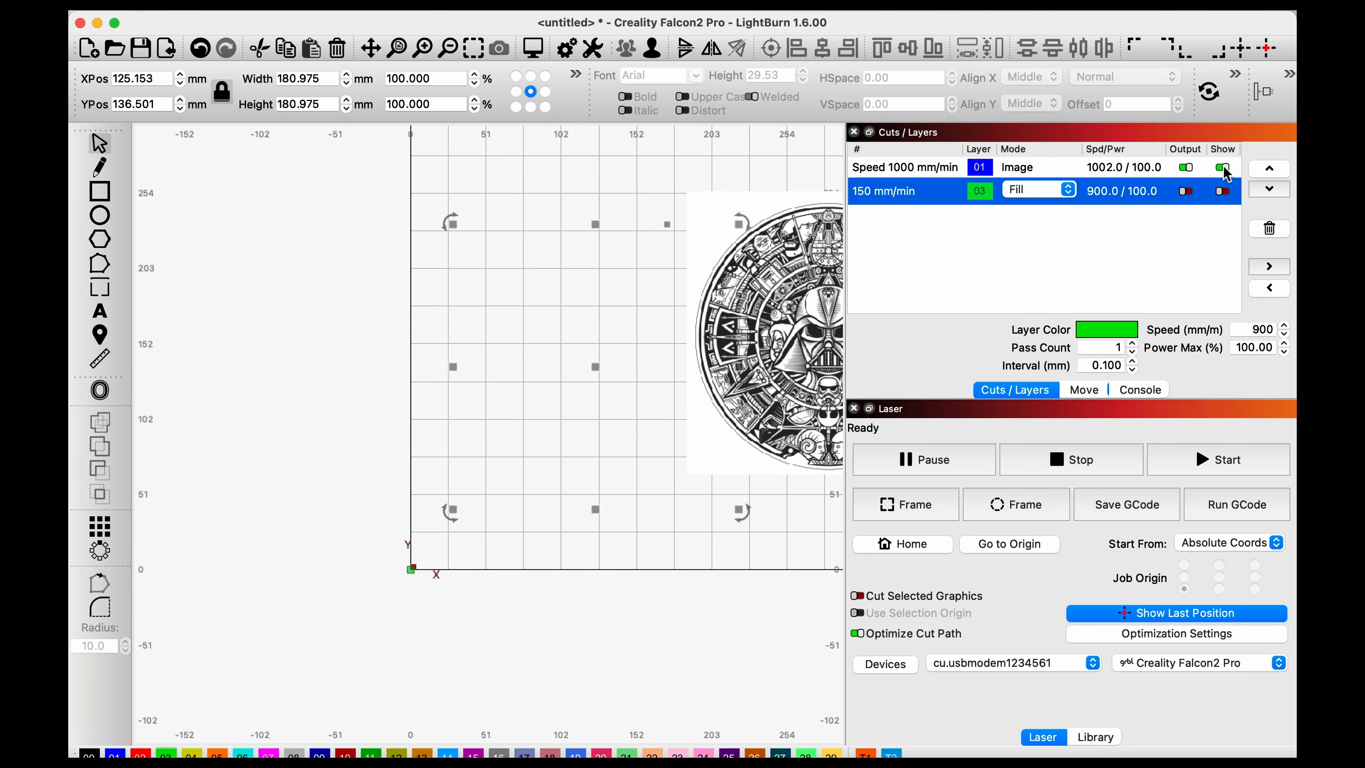
Move the source image fully onto the work area, centred at about X 174, Y 158.
{"action": "left_click", "coordinate": [706, 182]}
{"action": "scroll", "coordinate": [790, 359], "scroll_direction": "up", "scroll_amount": 1}
{"action": "scroll", "coordinate": [790, 359], "scroll_direction": "down", "scroll_amount": 5}
{"action": "left_click_drag", "start_coordinate": [793, 316], "coordinate": [697, 323]}
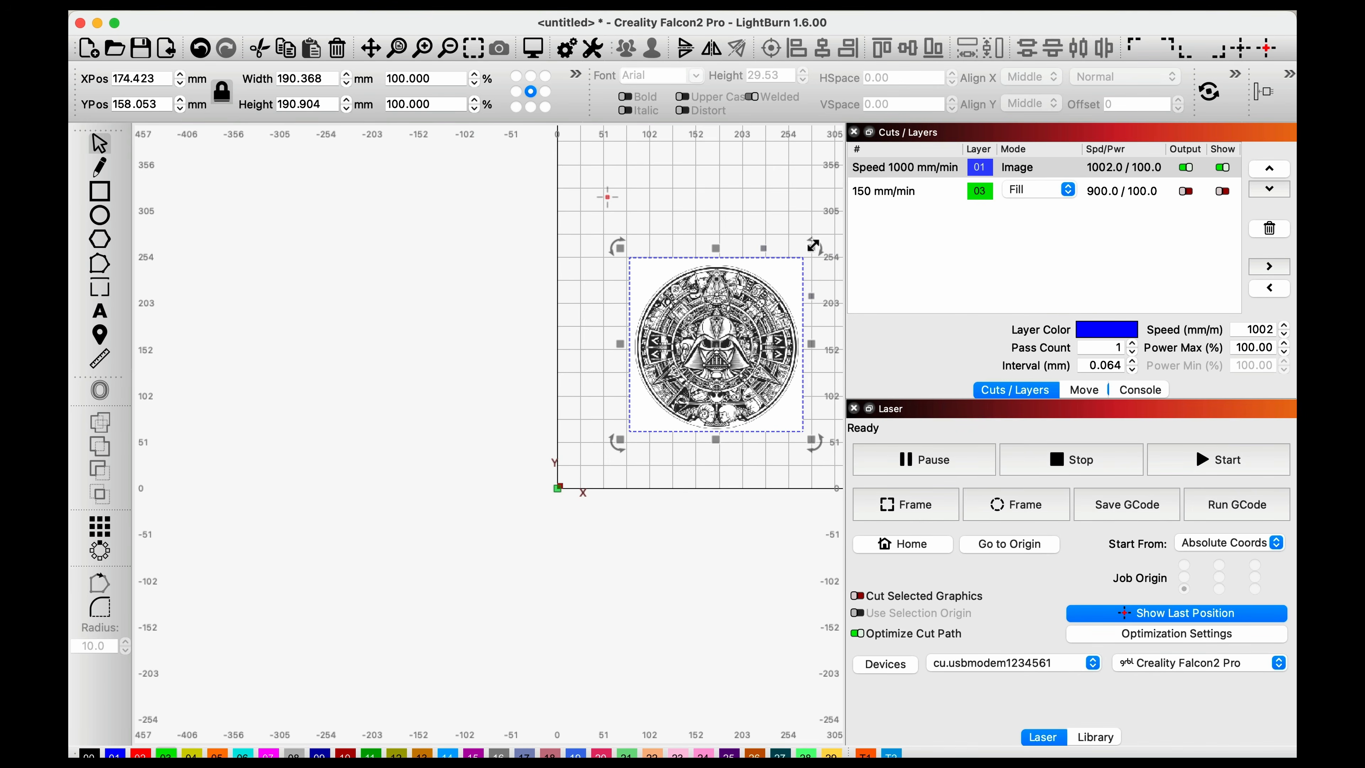
{"action": "scroll", "coordinate": [813, 246], "scroll_direction": "up", "scroll_amount": 6}
{"action": "scroll", "coordinate": [813, 246], "scroll_direction": "down", "scroll_amount": 3}
{"action": "key", "text": "space"}
{"action": "left_click_drag", "start_coordinate": [606, 192], "coordinate": [442, 167]}
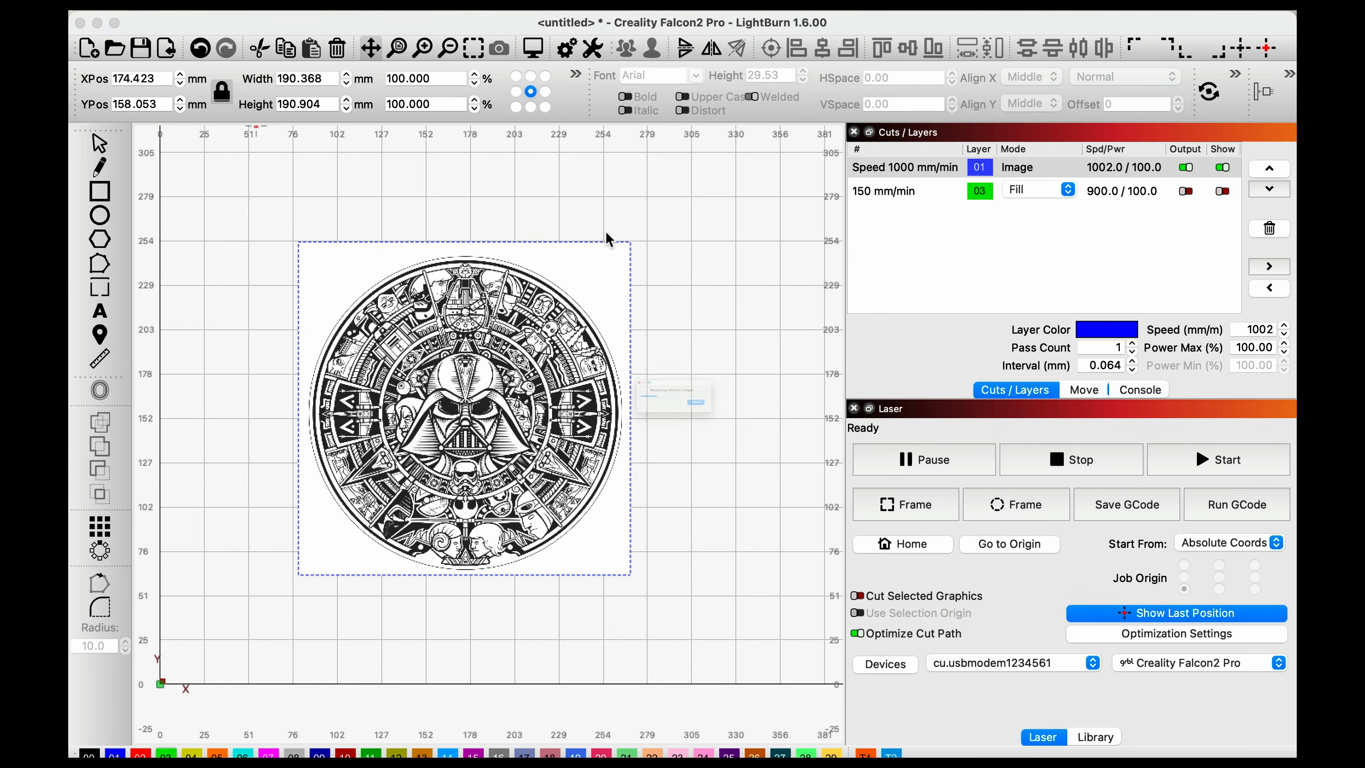
Preview the image engraving job, scrub through the simulated passes, and close the preview.
{"action": "key", "text": "alt+p"}
{"action": "left_click_drag", "start_coordinate": [410, 584], "coordinate": [929, 586]}
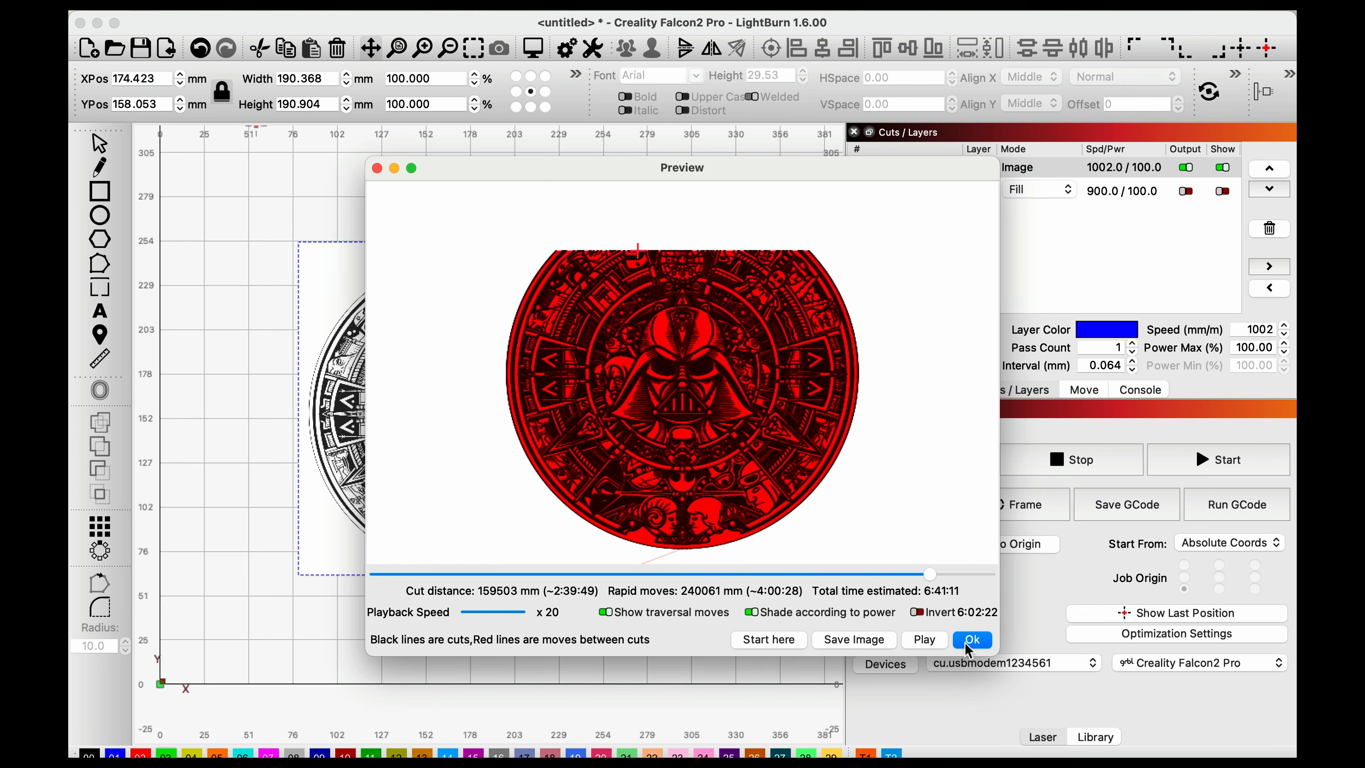
{"action": "left_click", "coordinate": [962, 647]}
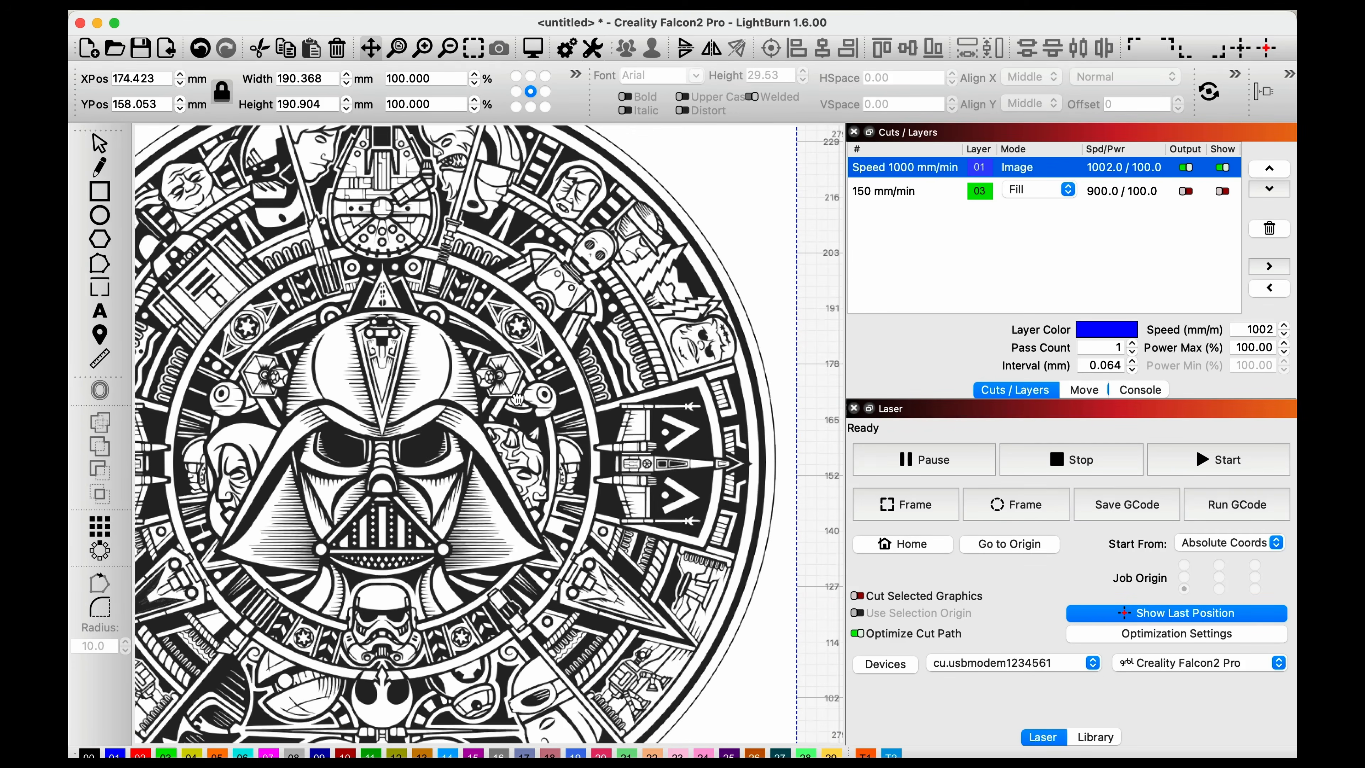
Enable 2.5% overscanning in the image layer's cut settings, keeping the Jarvis image mode.
{"action": "scroll", "coordinate": [517, 399], "scroll_direction": "up", "scroll_amount": 3}
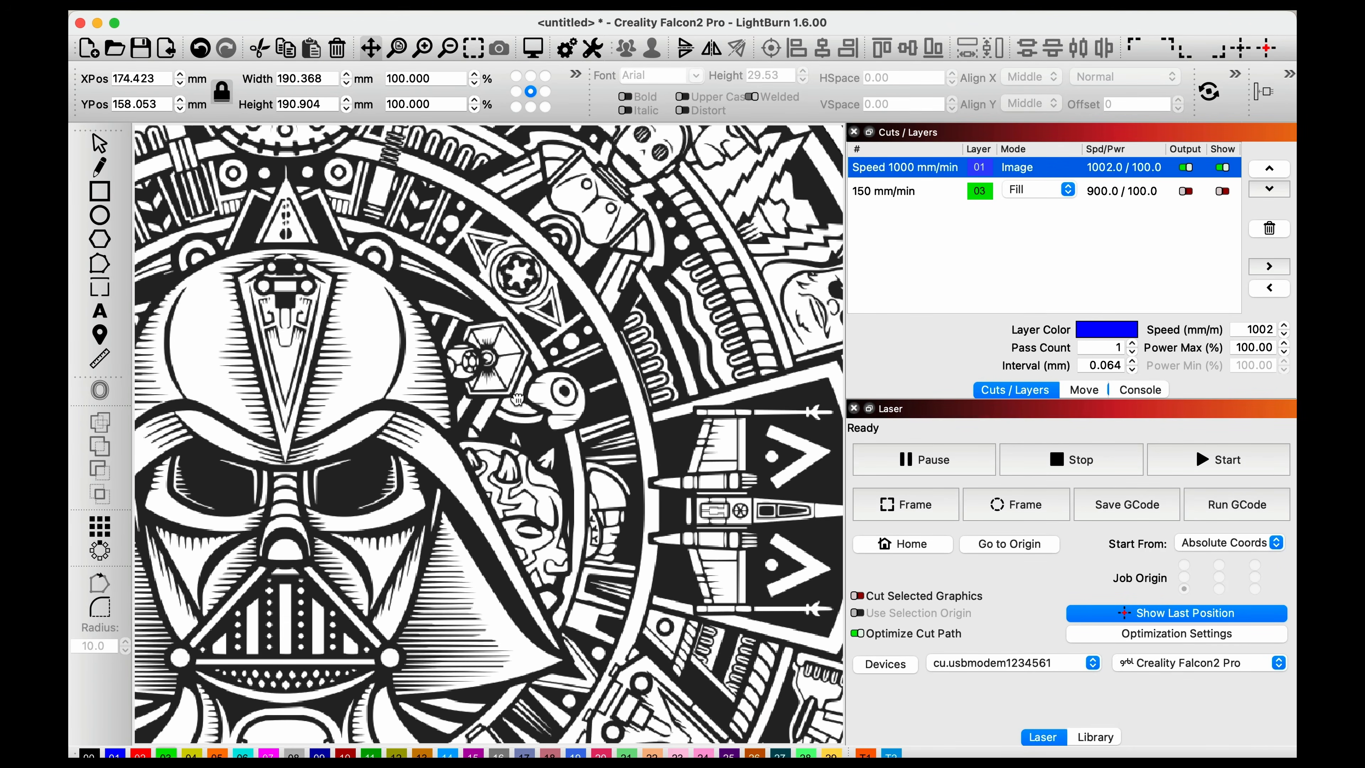
{"action": "scroll", "coordinate": [517, 400], "scroll_direction": "down", "scroll_amount": 3}
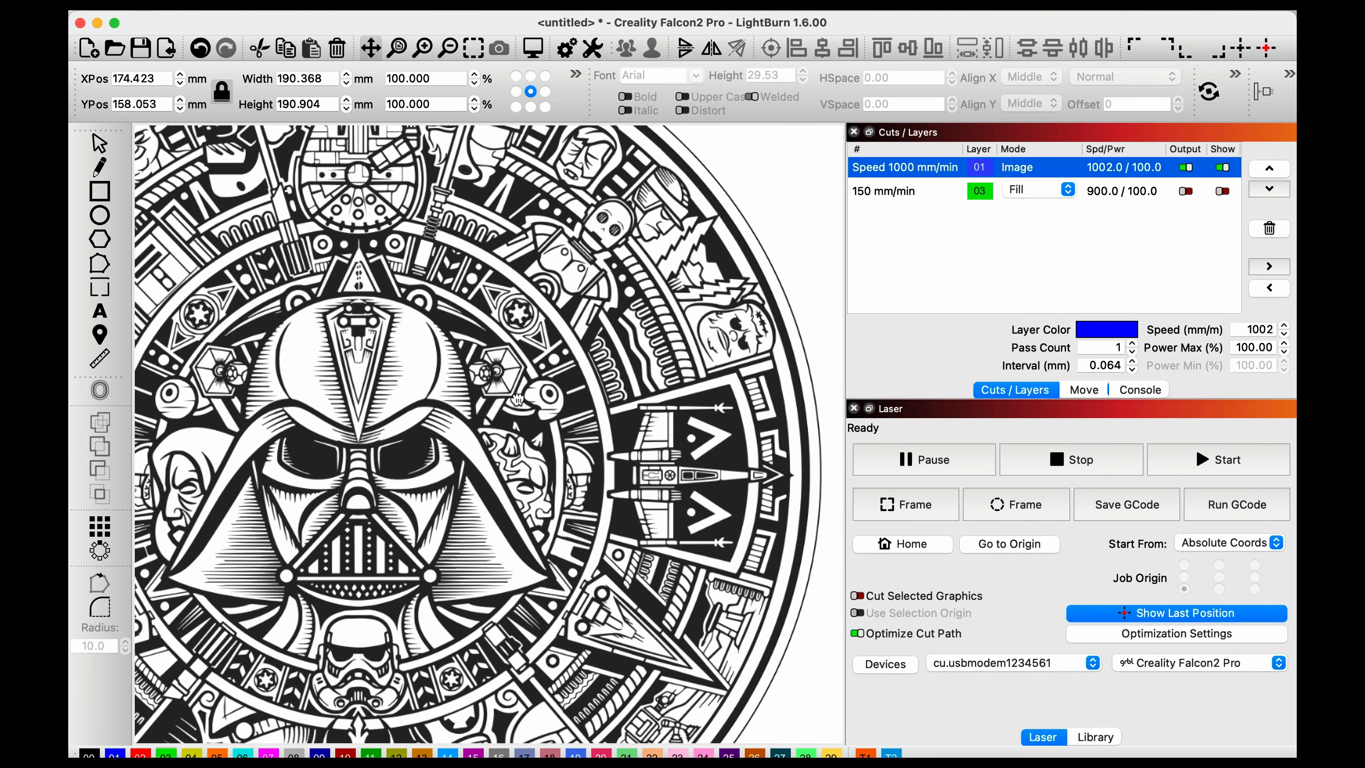
{"action": "scroll", "coordinate": [518, 398], "scroll_direction": "down", "scroll_amount": 3}
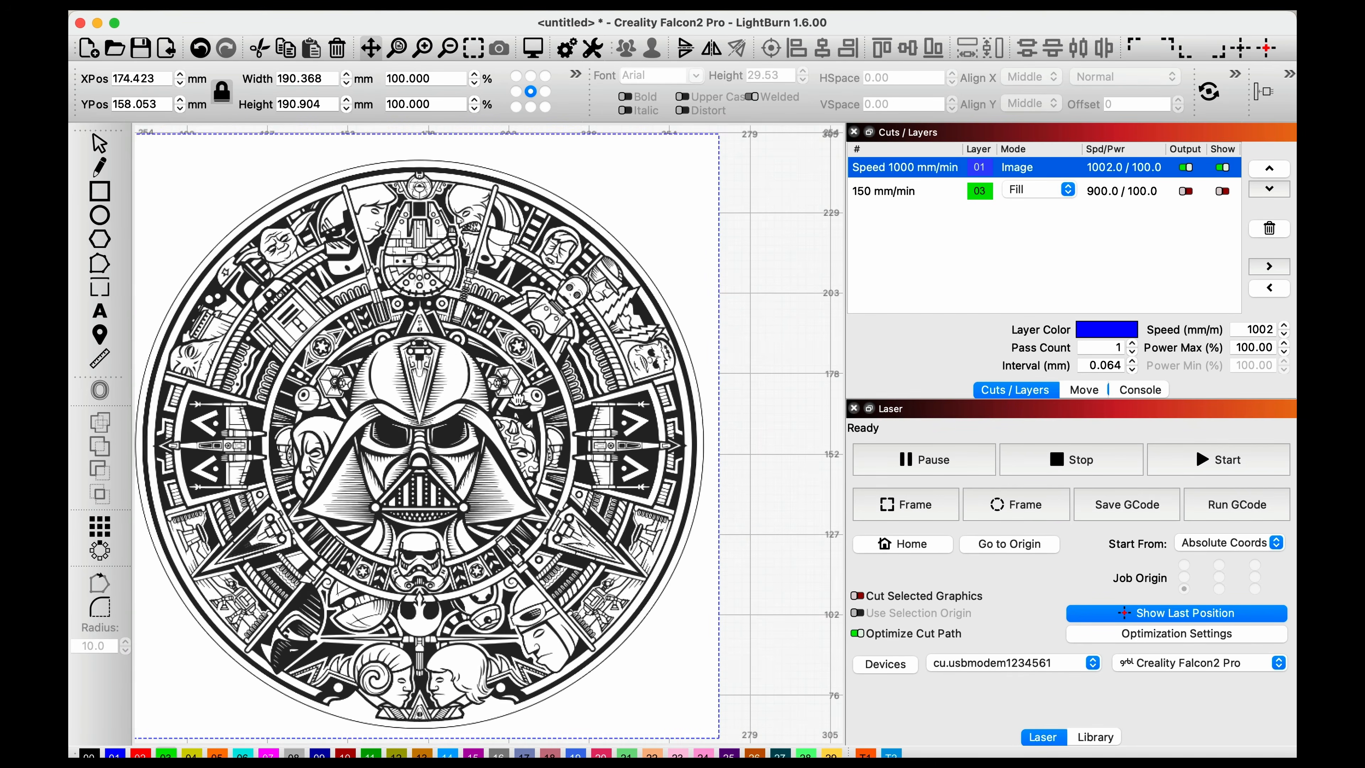
{"action": "double_click", "coordinate": [1028, 170]}
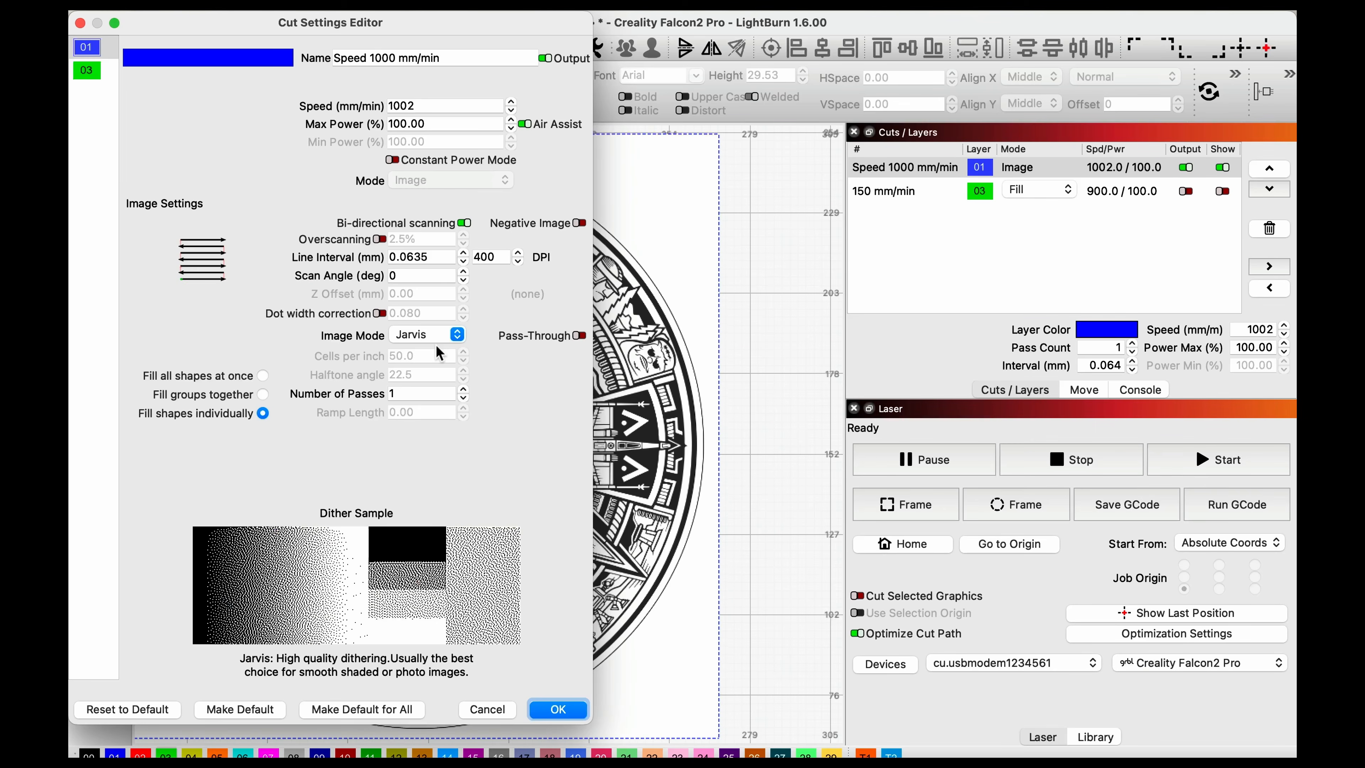
{"action": "left_click", "coordinate": [438, 337]}
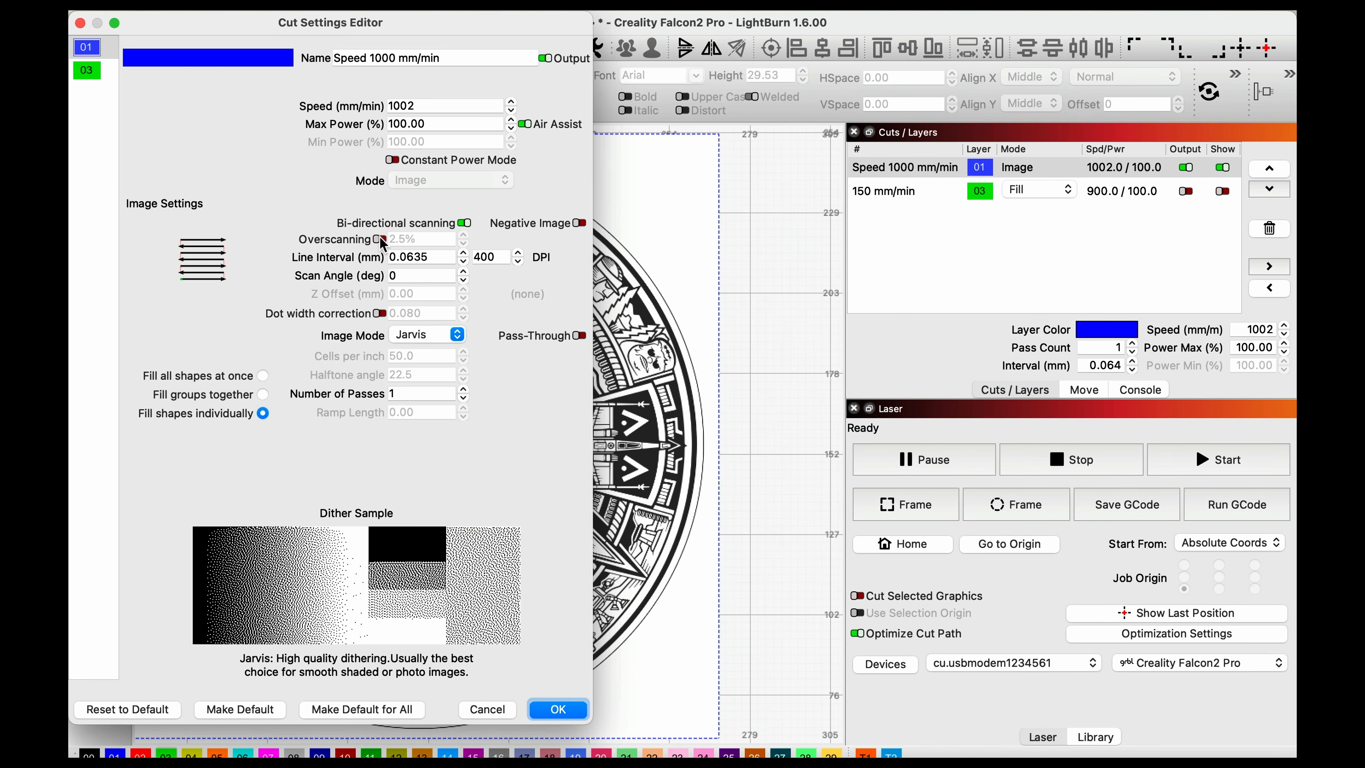
{"action": "left_click", "coordinate": [379, 238]}
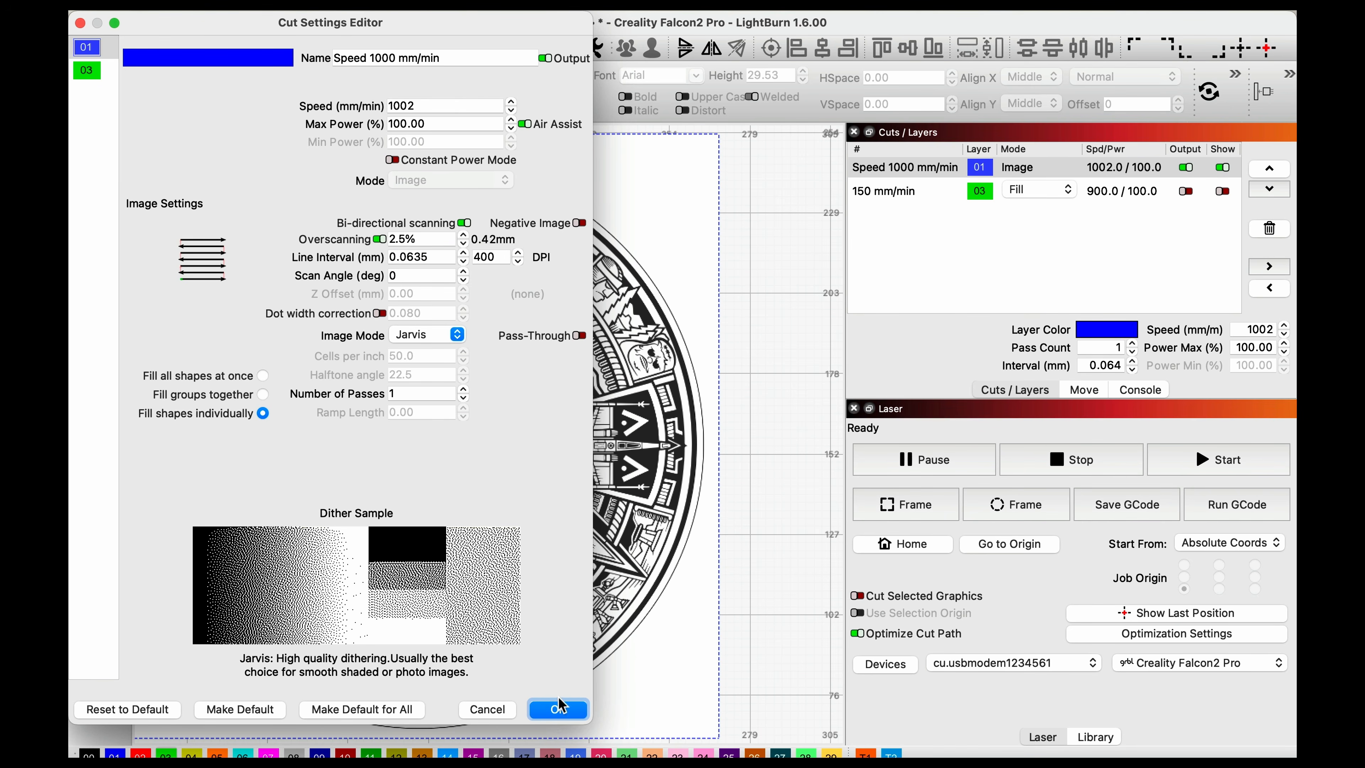
{"action": "left_click", "coordinate": [558, 710]}
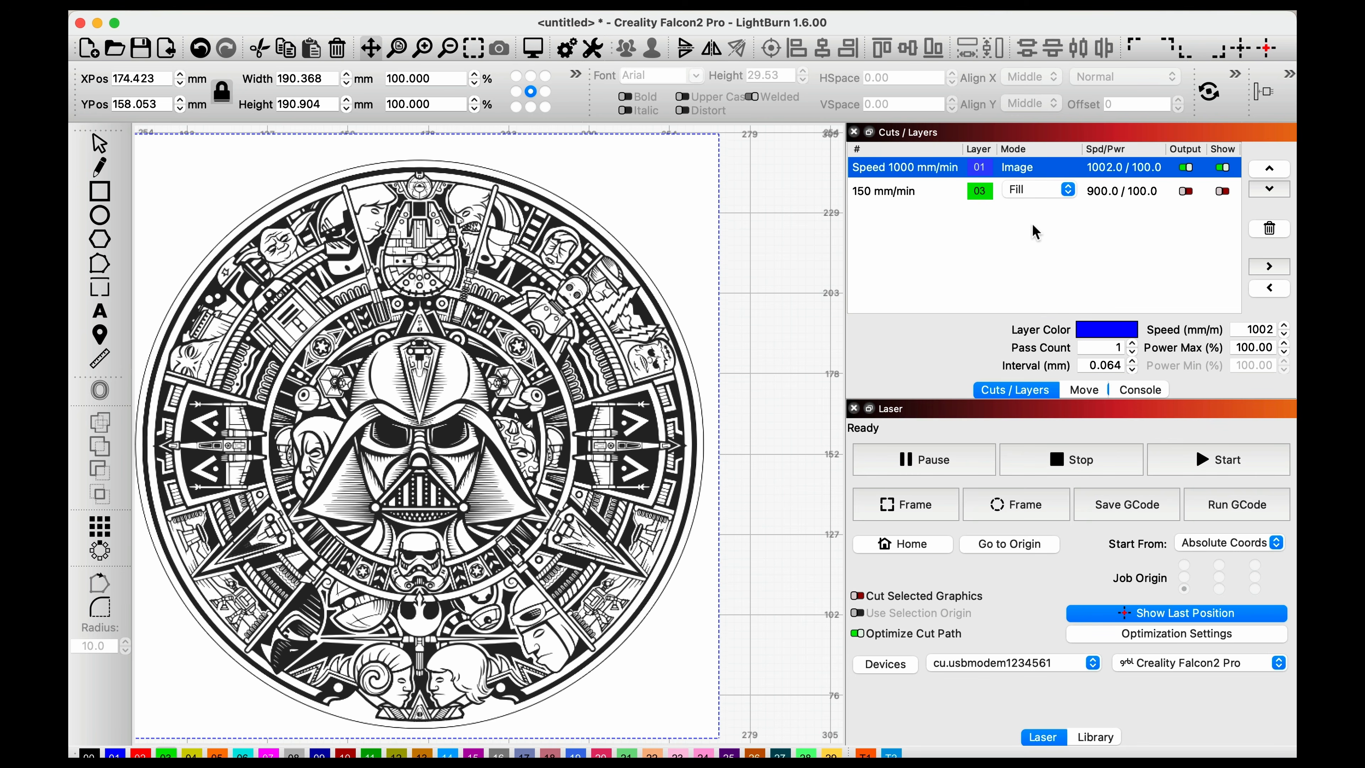
Compare the cut settings of image layer 01 with those of fill layer 03.
{"action": "double_click", "coordinate": [1119, 167]}
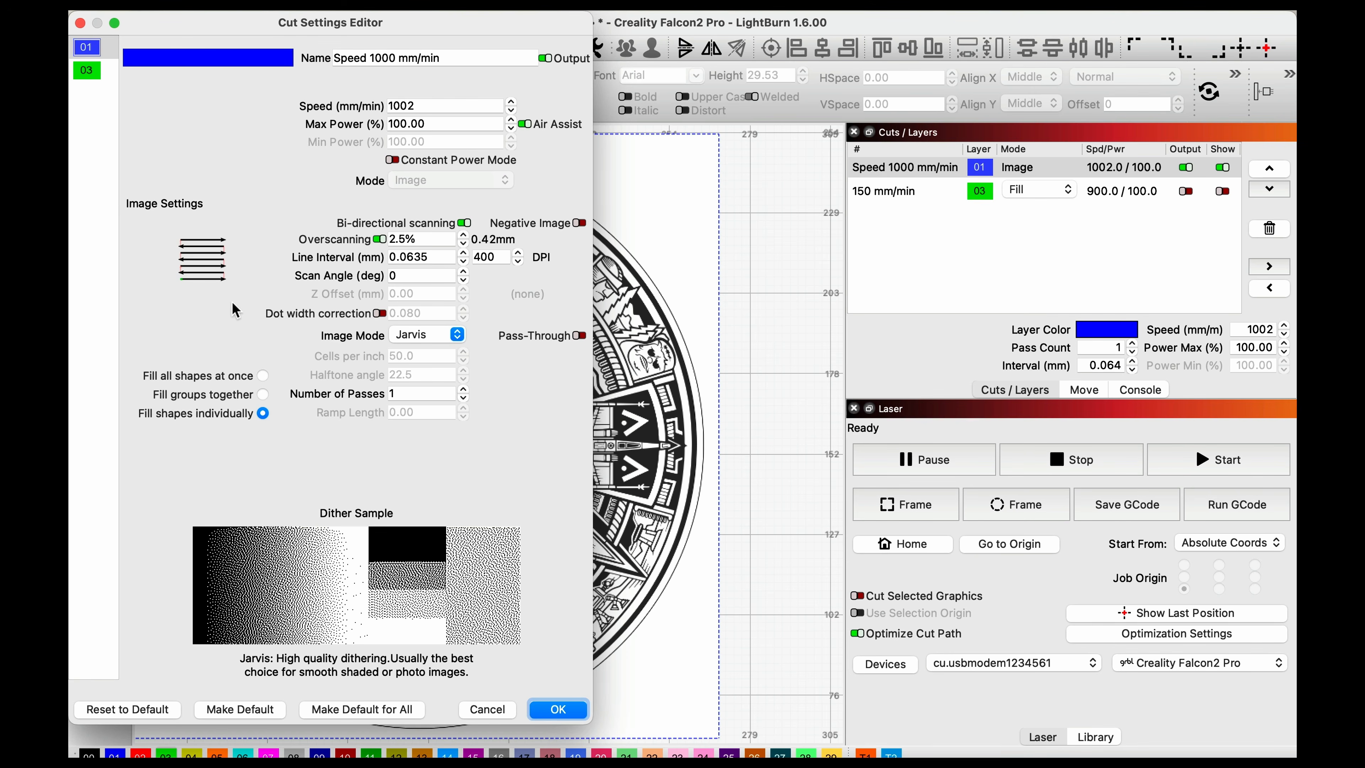
{"action": "left_click_drag", "start_coordinate": [252, 29], "coordinate": [342, 43]}
{"action": "left_click", "coordinate": [178, 86]}
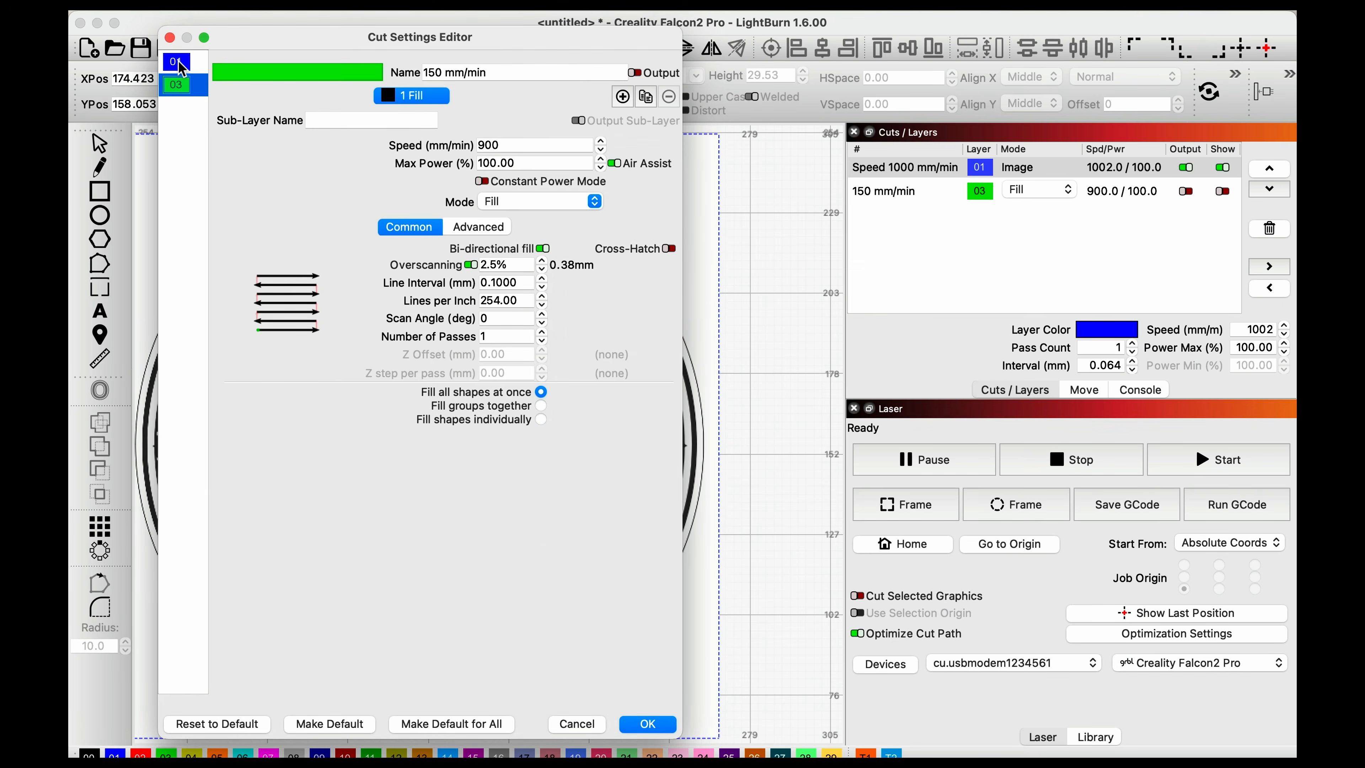
{"action": "left_click", "coordinate": [178, 61]}
{"action": "key", "text": "Down"}
{"action": "key", "text": "Up"}
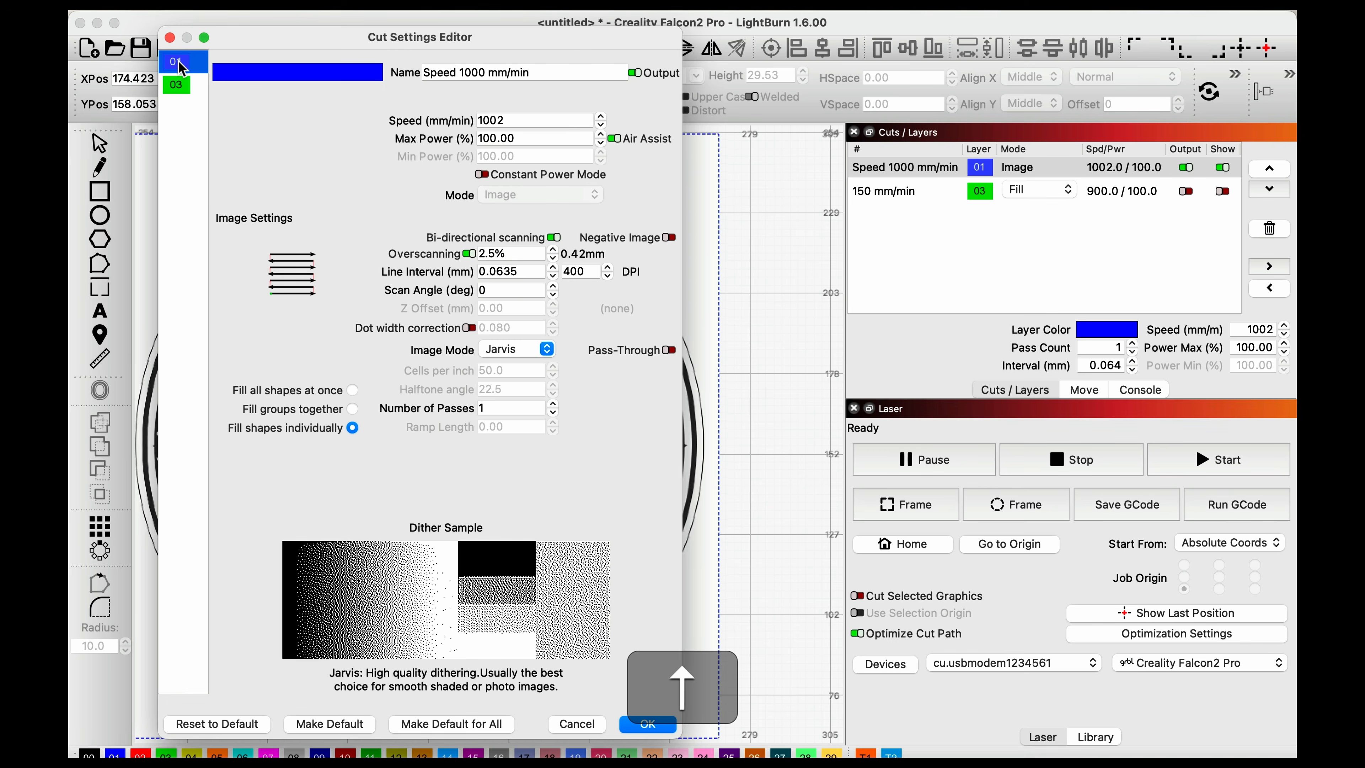
{"action": "left_click", "coordinate": [175, 78]}
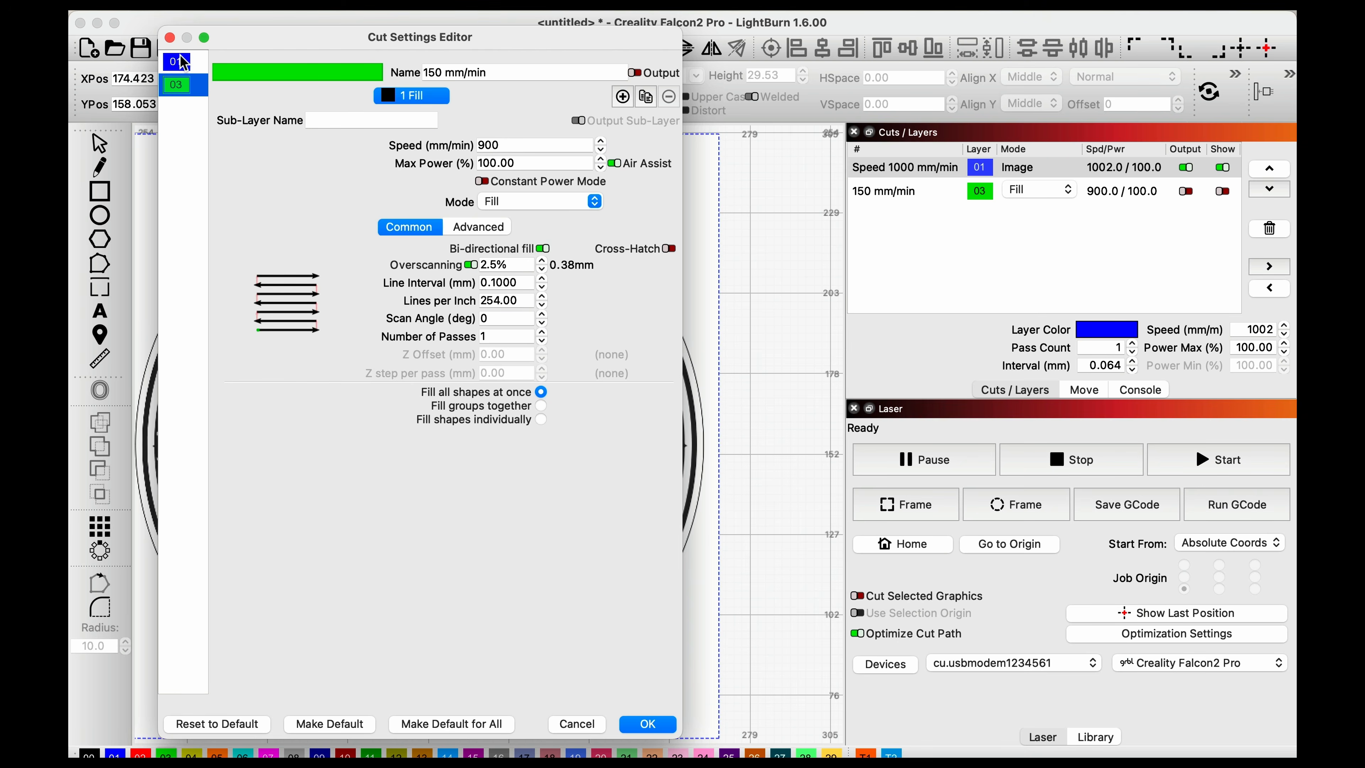
{"action": "left_click", "coordinate": [183, 63]}
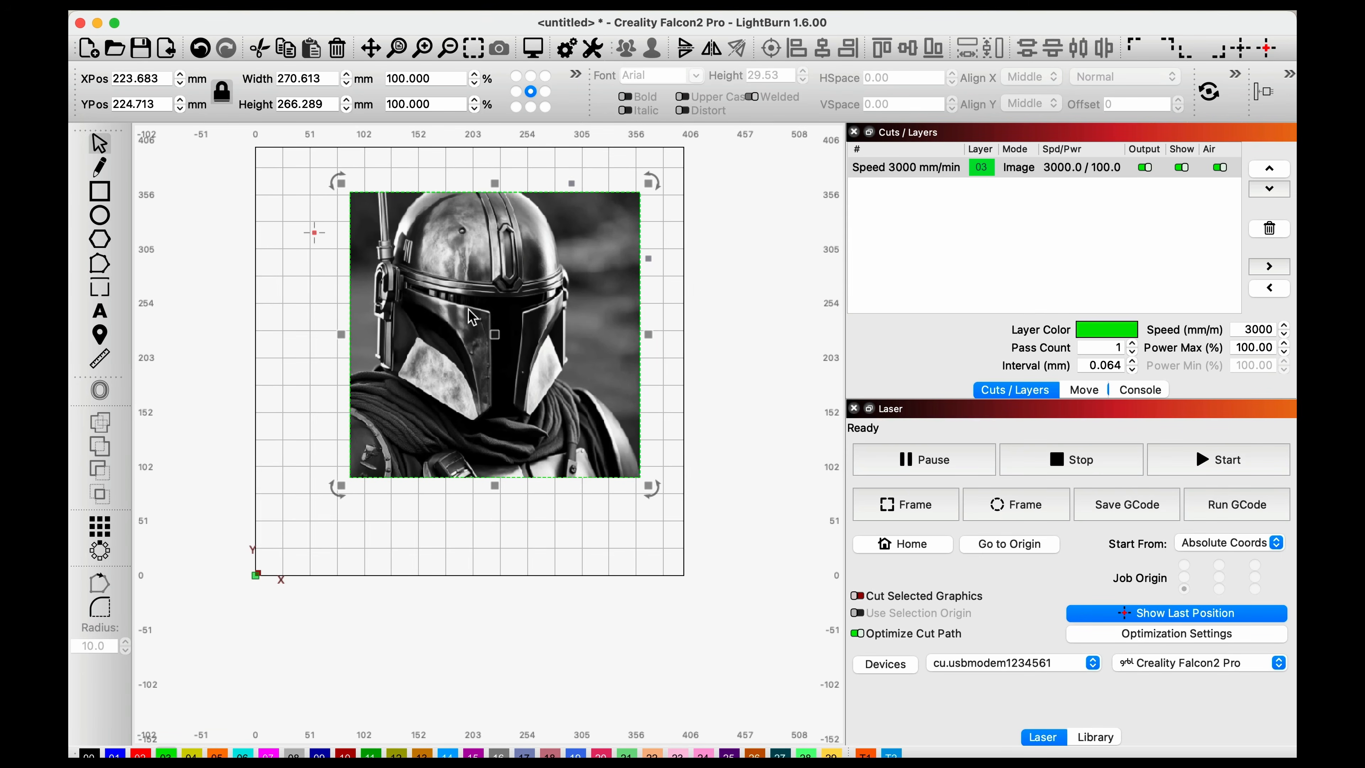
Move the grayscale helmet photo to about X 200, Y 205 on the work area.
{"action": "left_click_drag", "start_coordinate": [496, 336], "coordinate": [492, 365]}
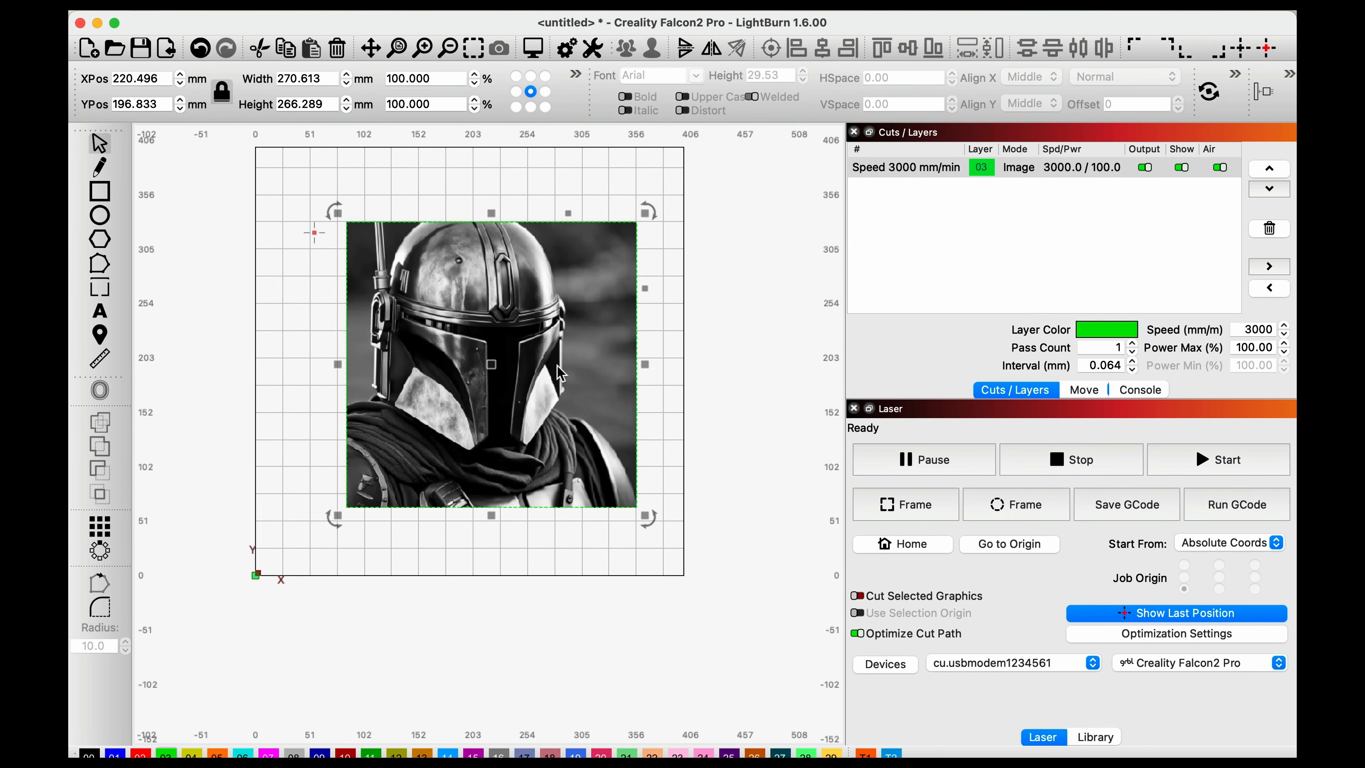
{"action": "left_click", "coordinate": [696, 366]}
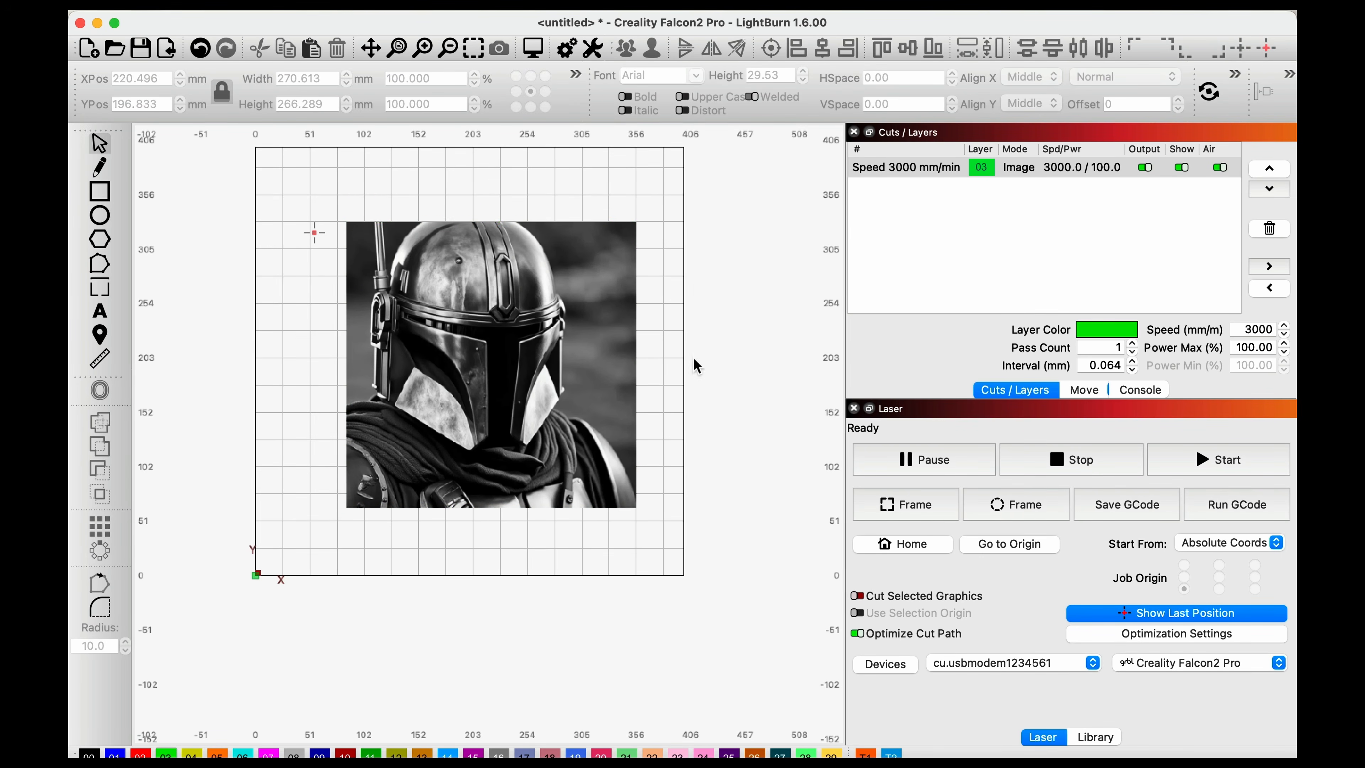
{"action": "left_click", "coordinate": [539, 355]}
{"action": "left_click_drag", "start_coordinate": [537, 347], "coordinate": [510, 308]}
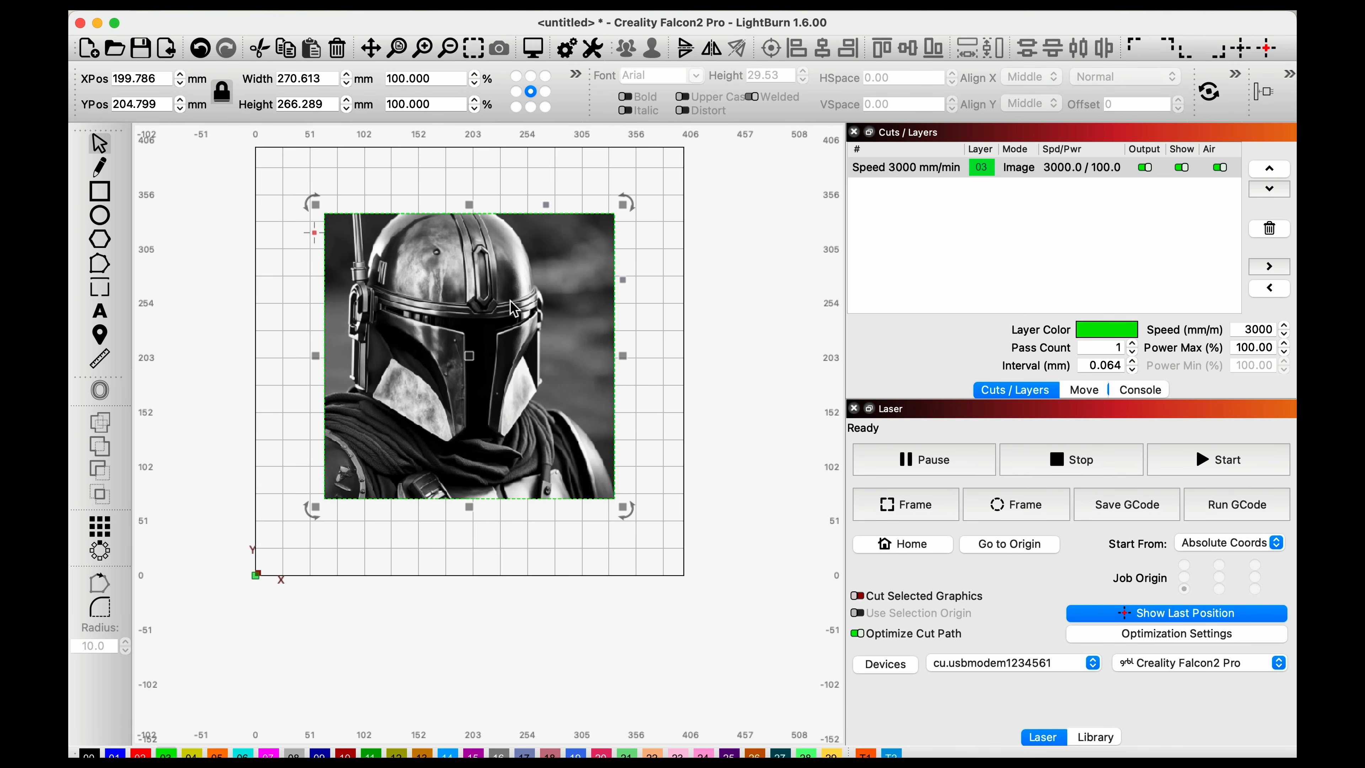
Review the photo layer's cut settings, and adjust the photo to 250 DPI, contrast -3, brightness 6 and gamma 0.725.
{"action": "double_click", "coordinate": [1083, 173]}
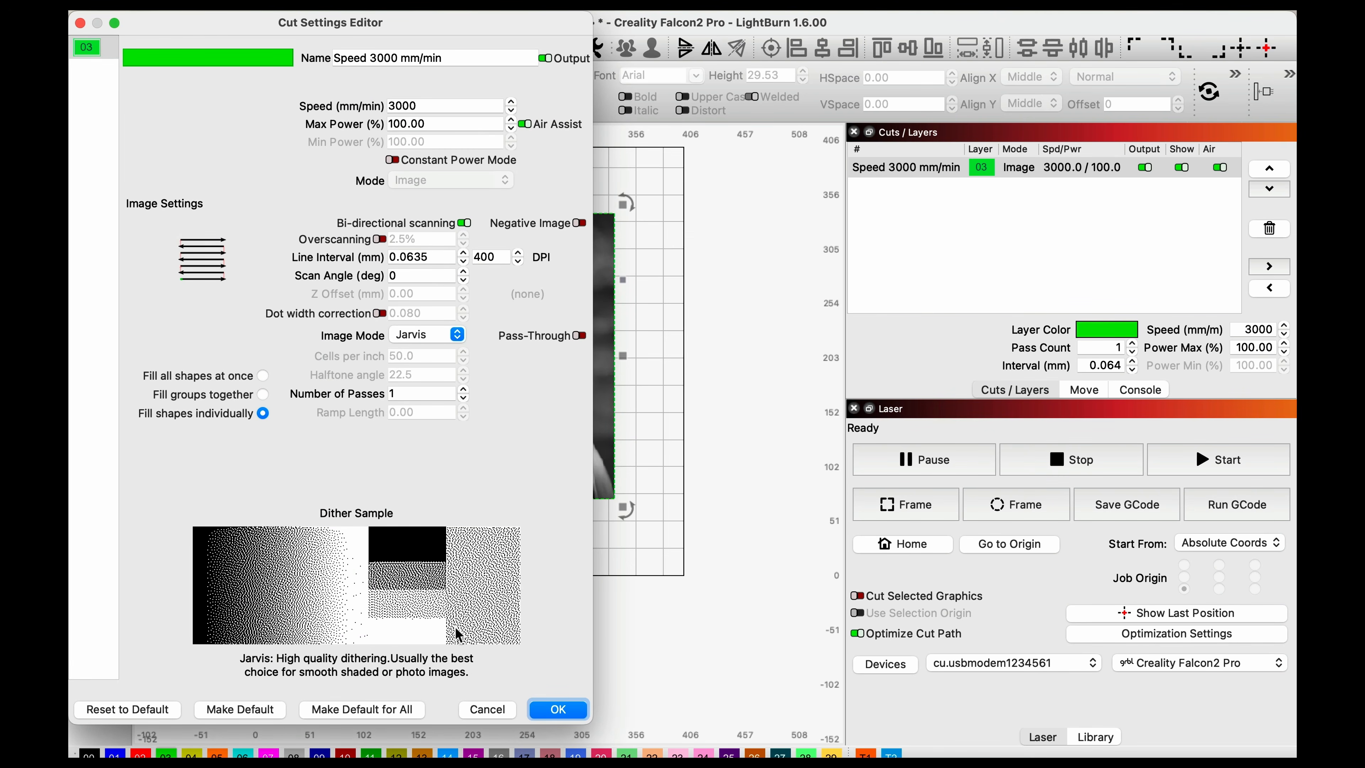
{"action": "left_click", "coordinate": [570, 715]}
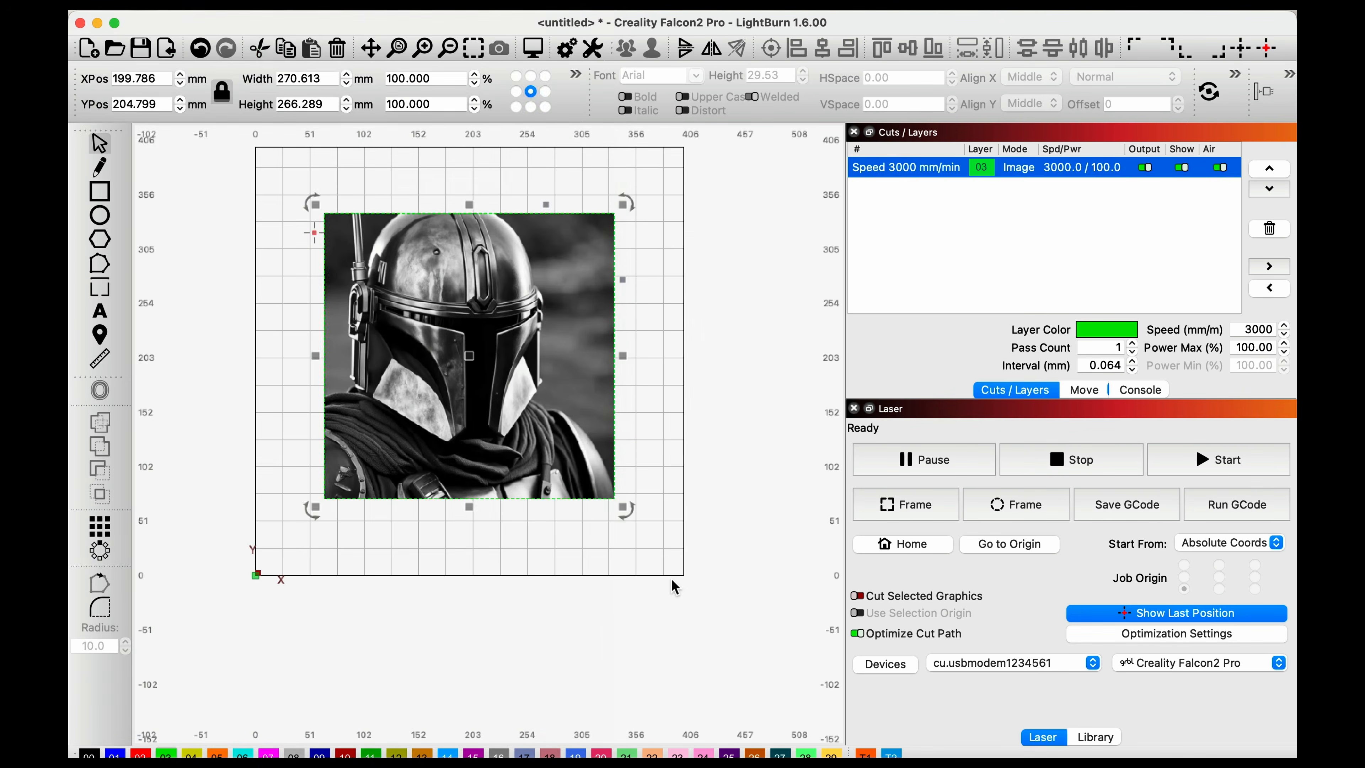
{"action": "right_click", "coordinate": [532, 328]}
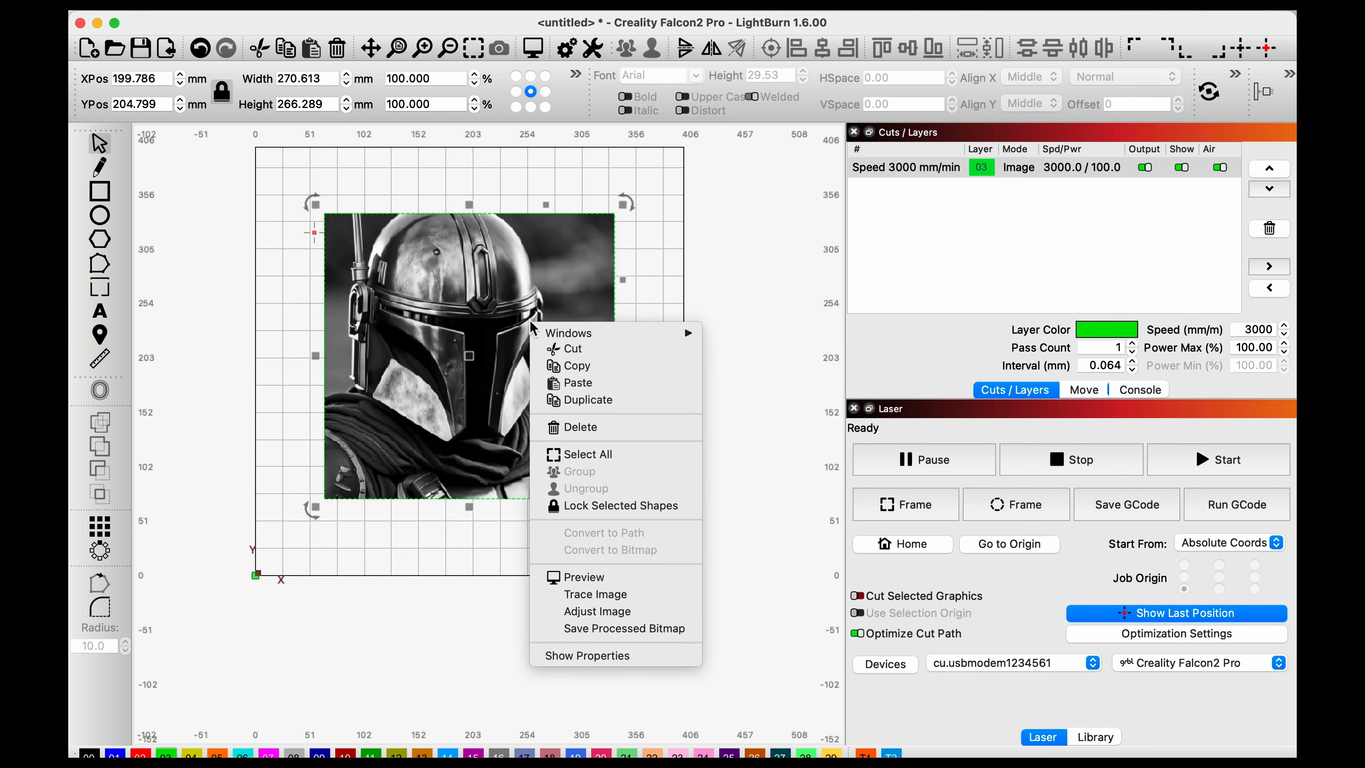
{"action": "left_click", "coordinate": [632, 613]}
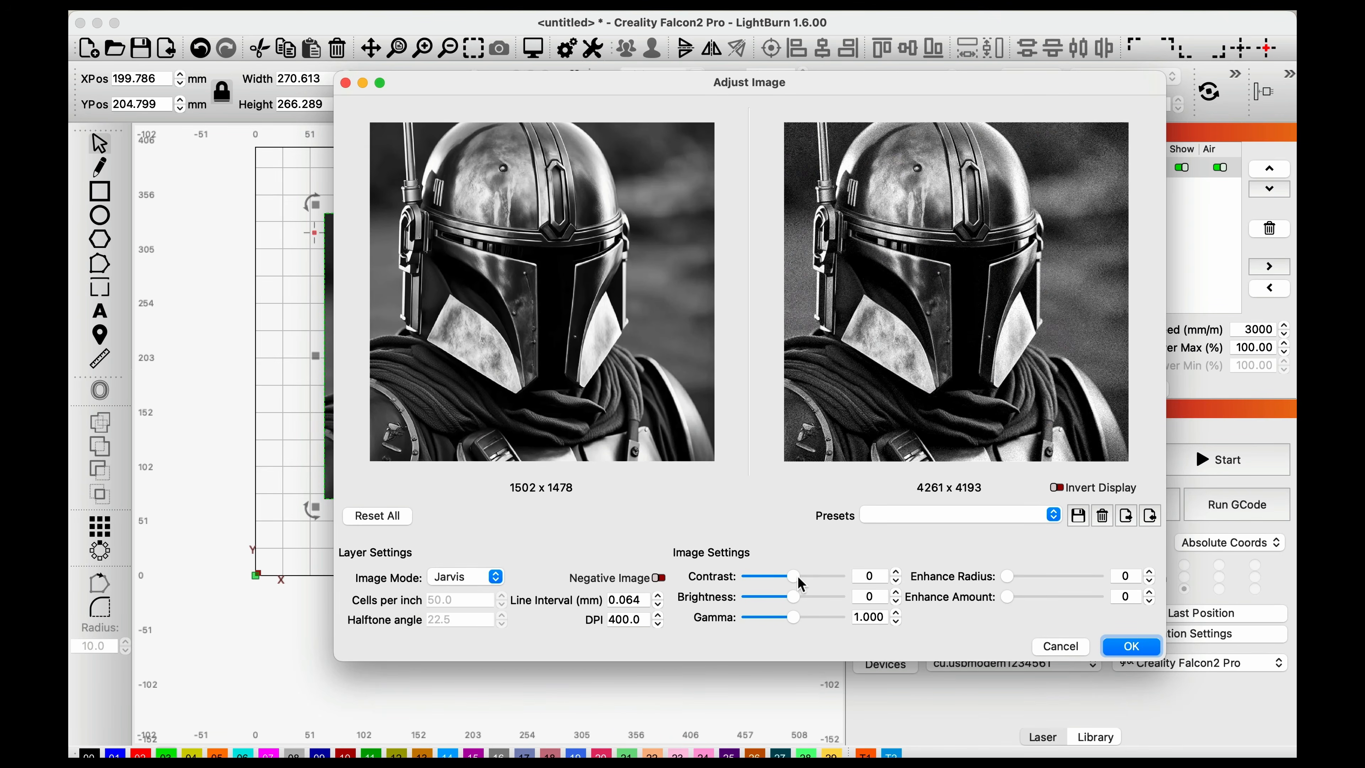
{"action": "left_click_drag", "start_coordinate": [801, 583], "coordinate": [798, 577]}
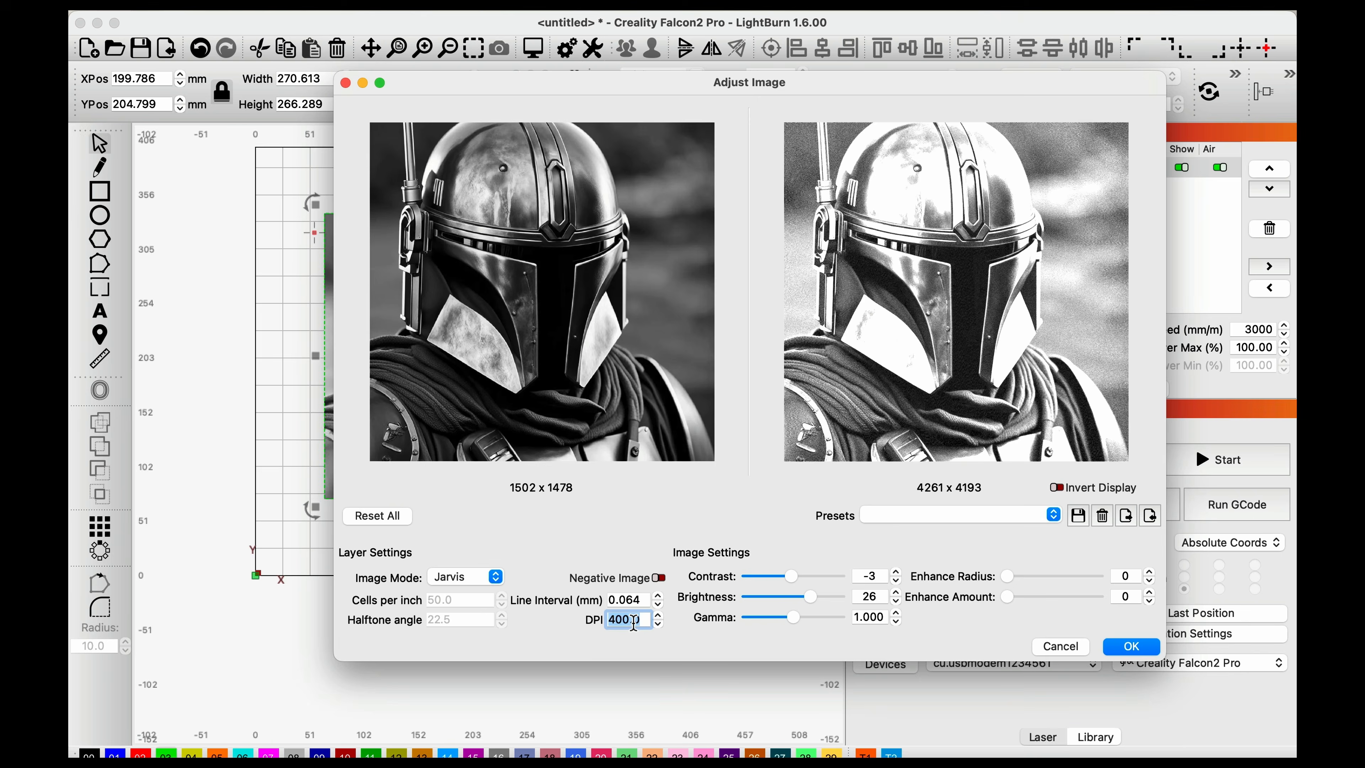
{"action": "type", "text": "250"}
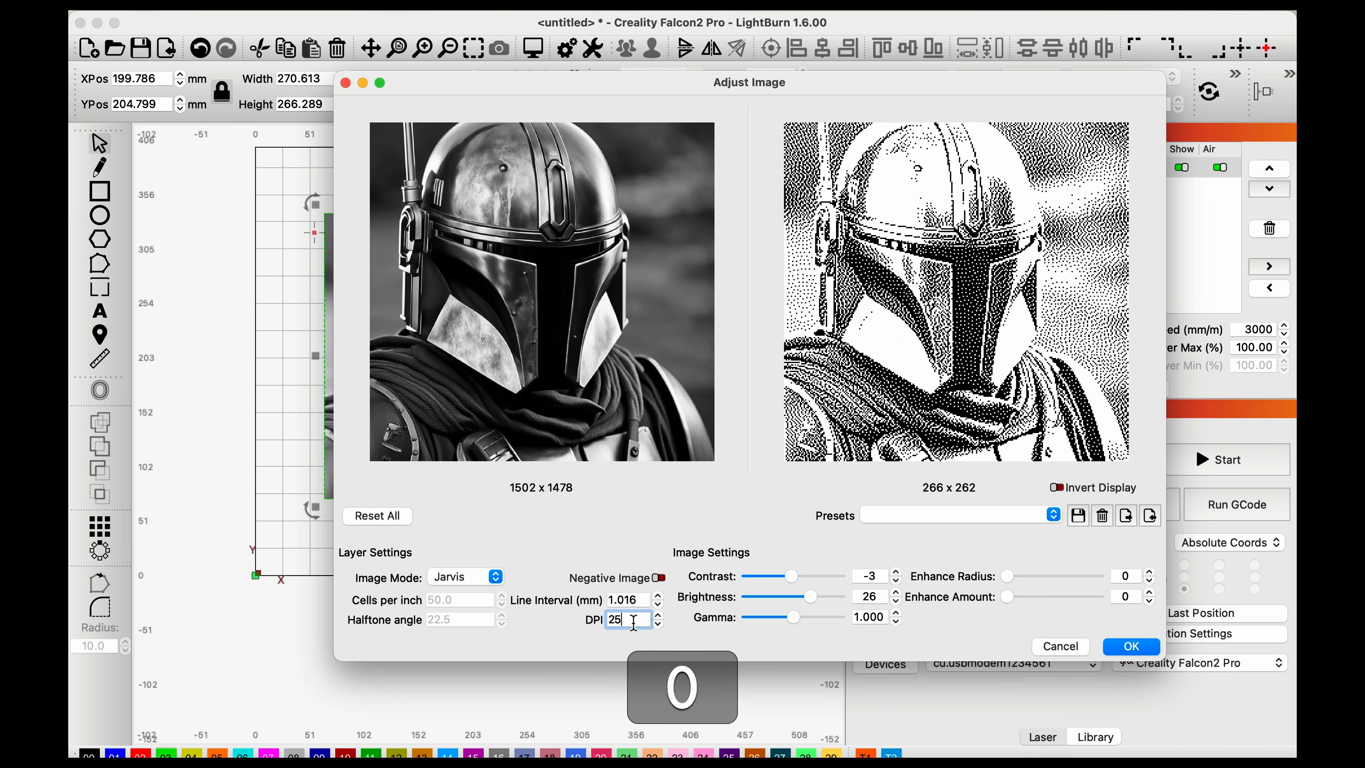
{"action": "left_click", "coordinate": [797, 597]}
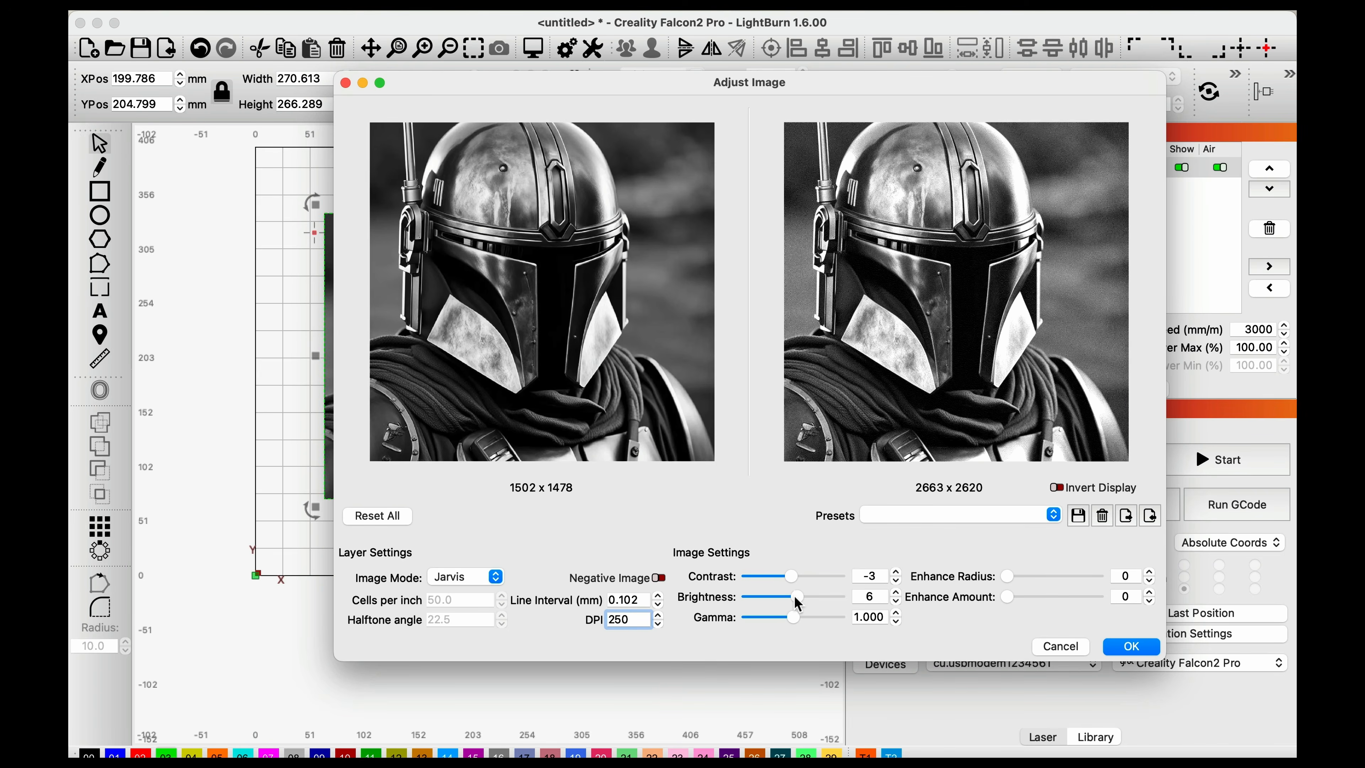
{"action": "left_click_drag", "start_coordinate": [791, 618], "coordinate": [780, 617]}
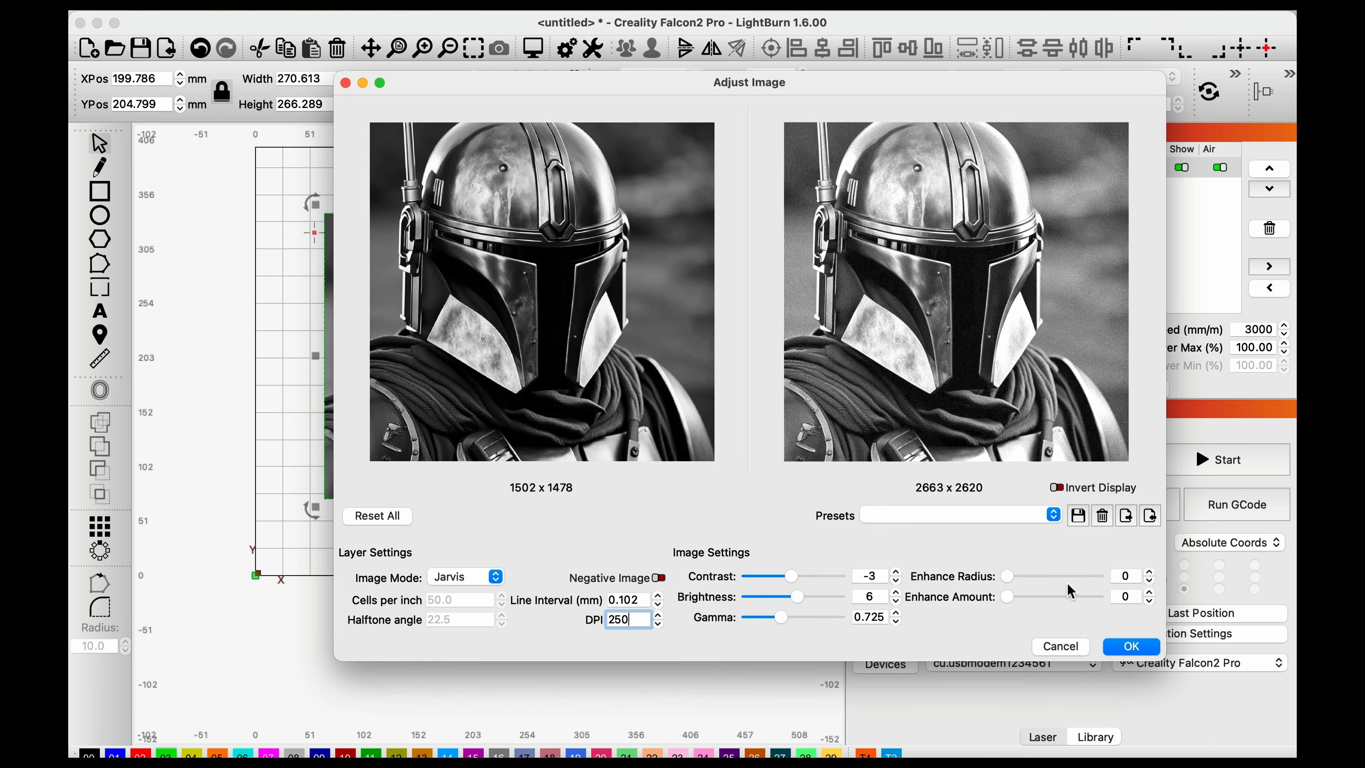
{"action": "left_click", "coordinate": [1130, 647]}
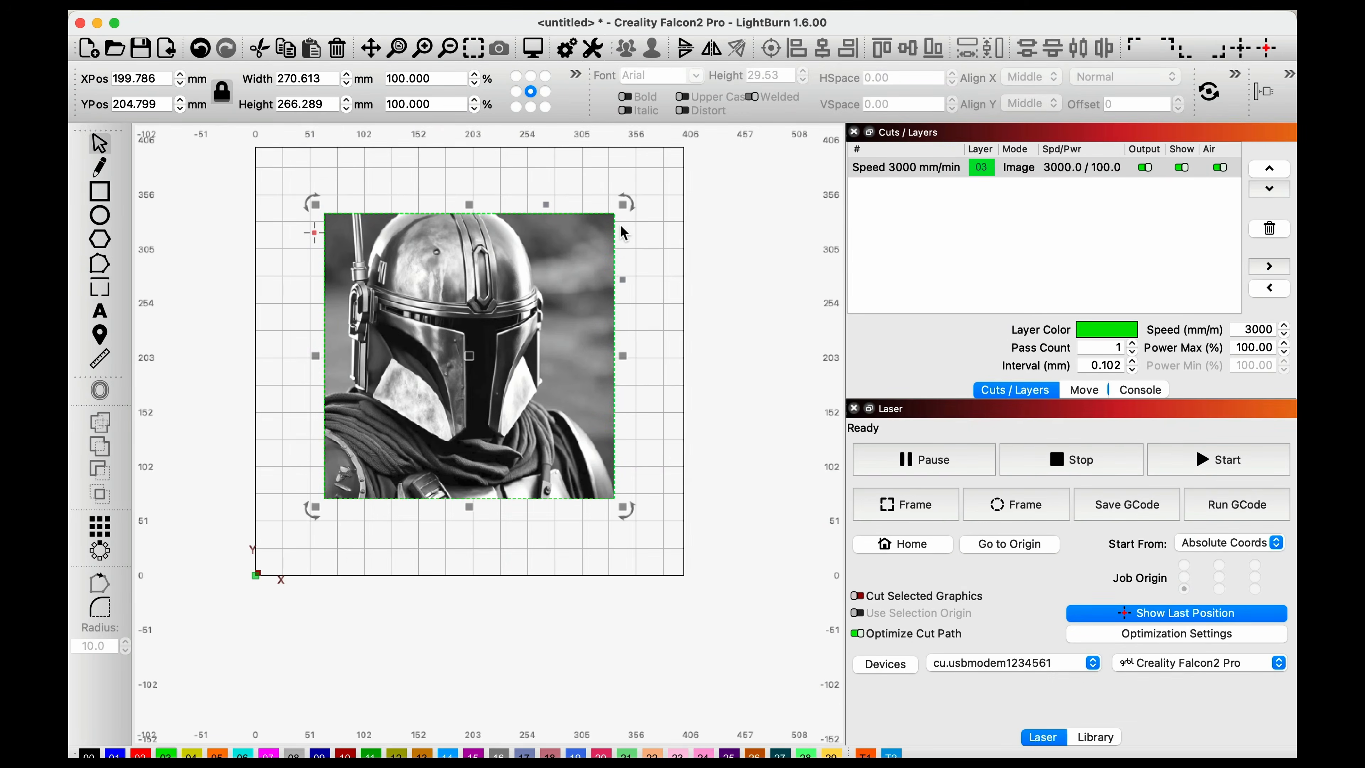
Scale the helmet photo down to about 216 × 212 mm and move it to about X 210, Y 192.
{"action": "left_click_drag", "start_coordinate": [623, 205], "coordinate": [563, 263]}
{"action": "left_click_drag", "start_coordinate": [474, 374], "coordinate": [514, 359]}
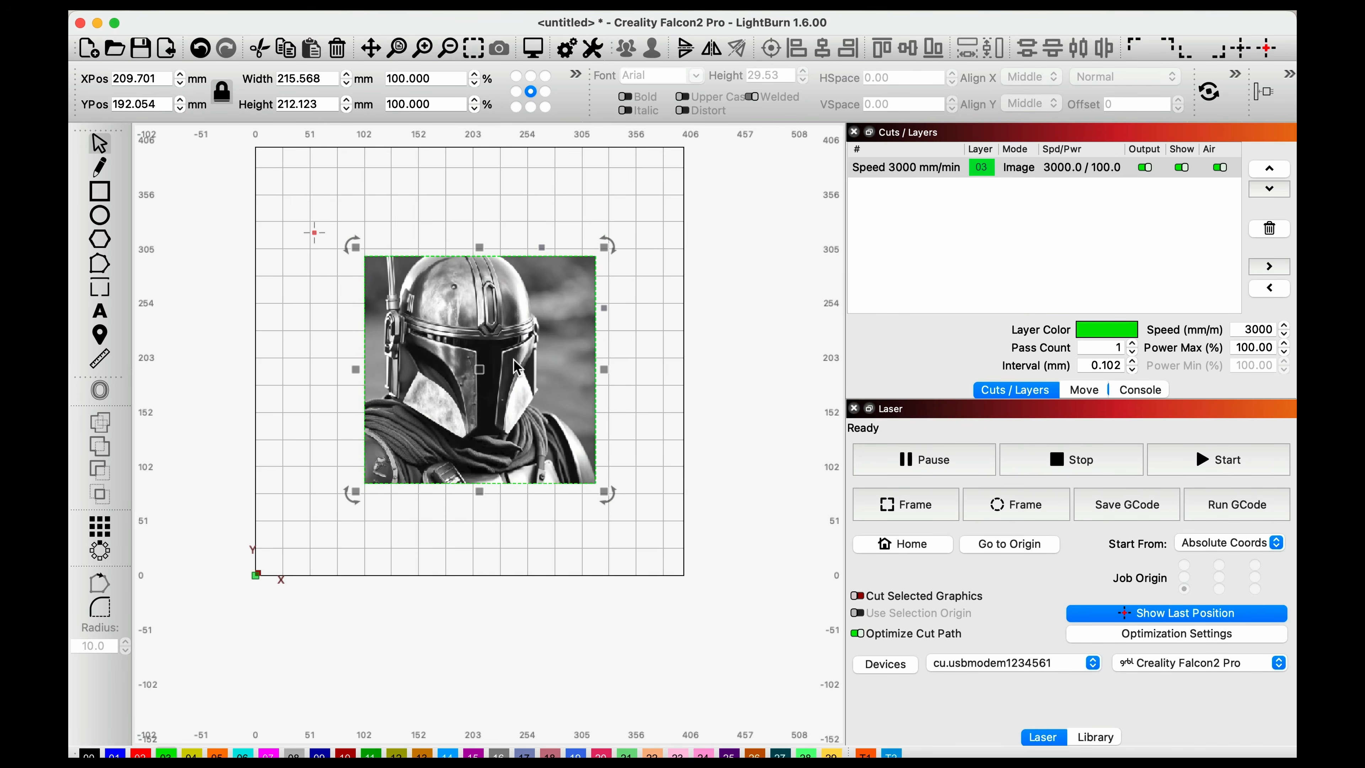
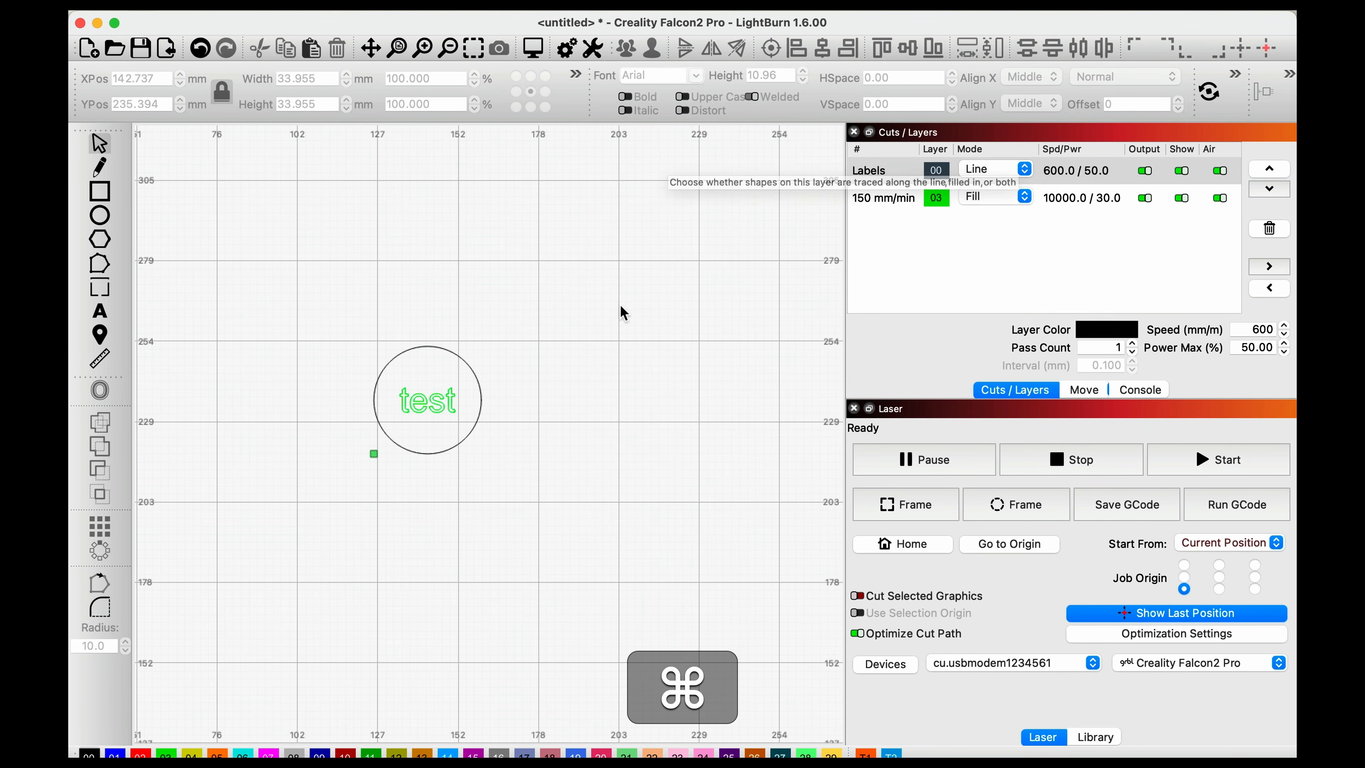
Turn off air assist for fill layer 03, which holds the word "test".
{"action": "left_click", "coordinate": [441, 411]}
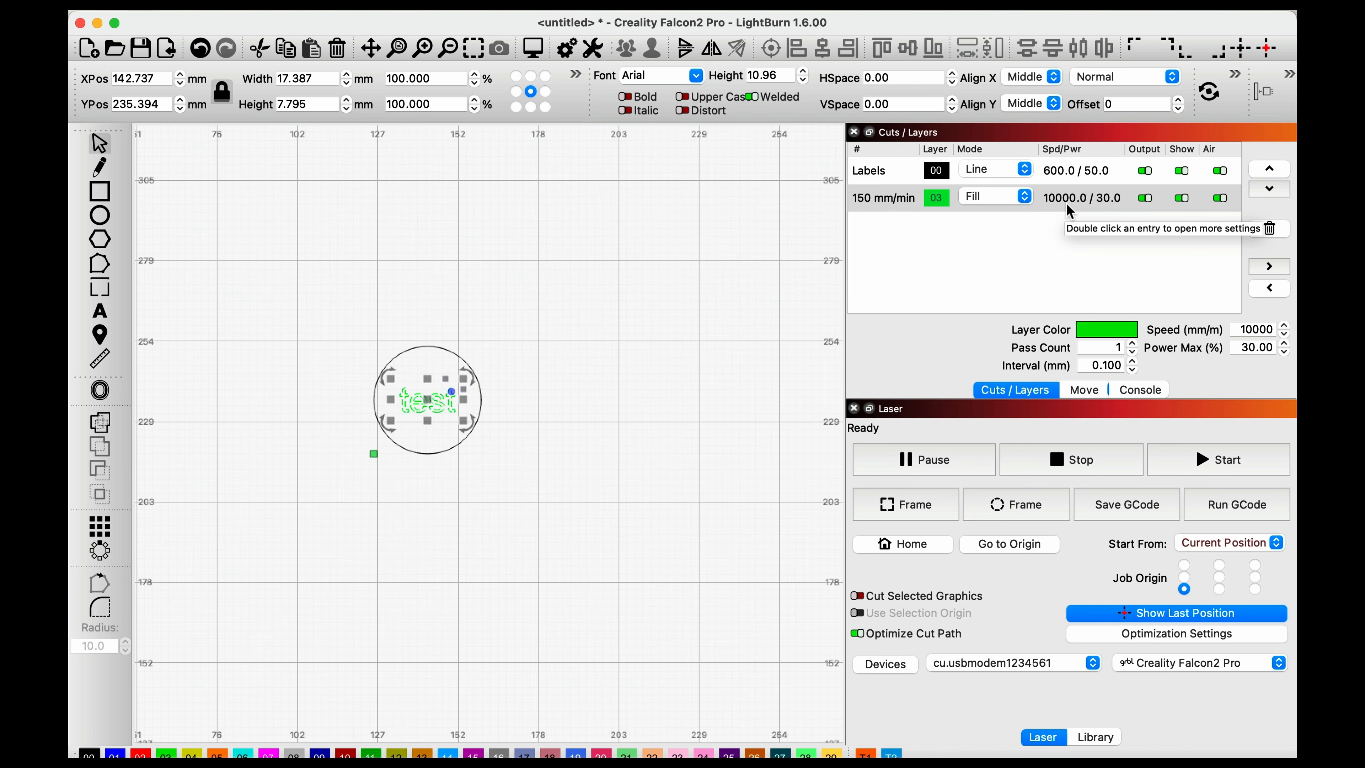
{"action": "left_click", "coordinate": [1064, 243]}
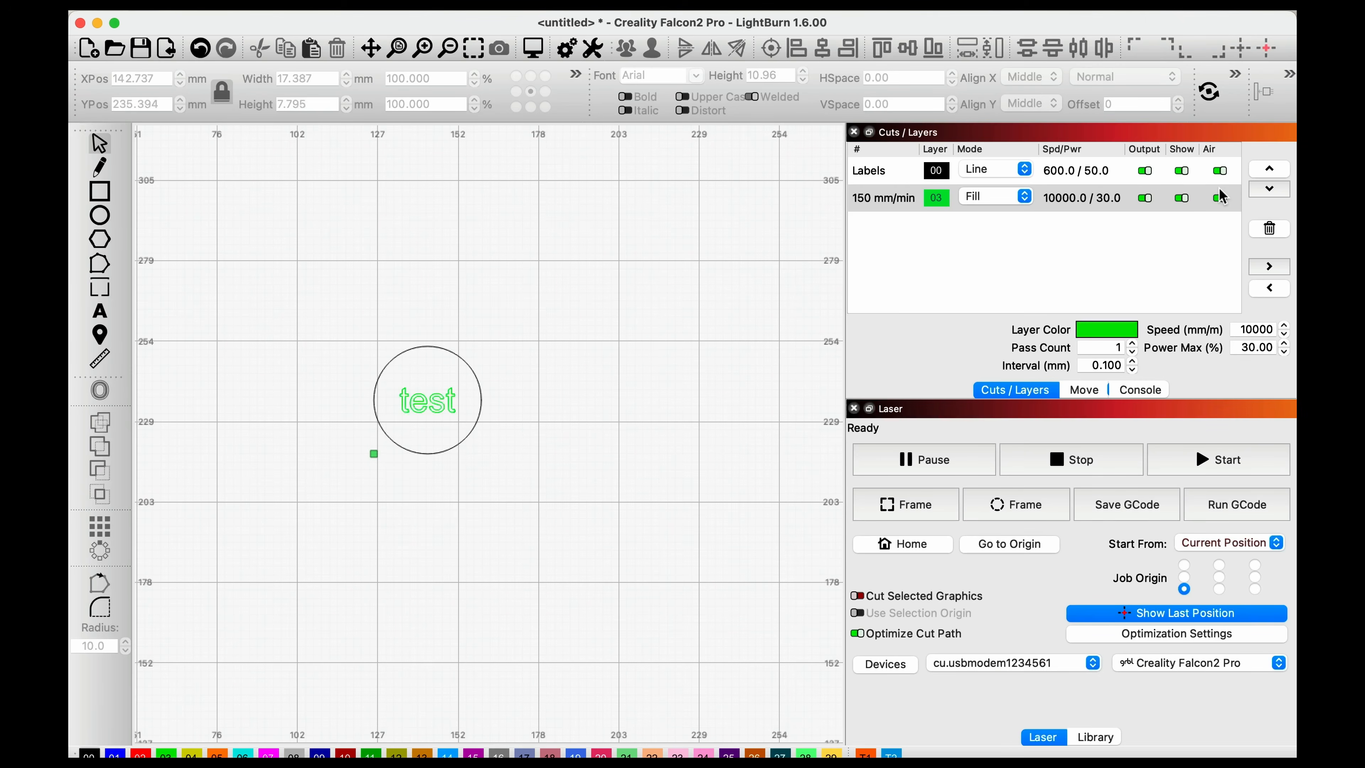
{"action": "left_click", "coordinate": [1219, 198]}
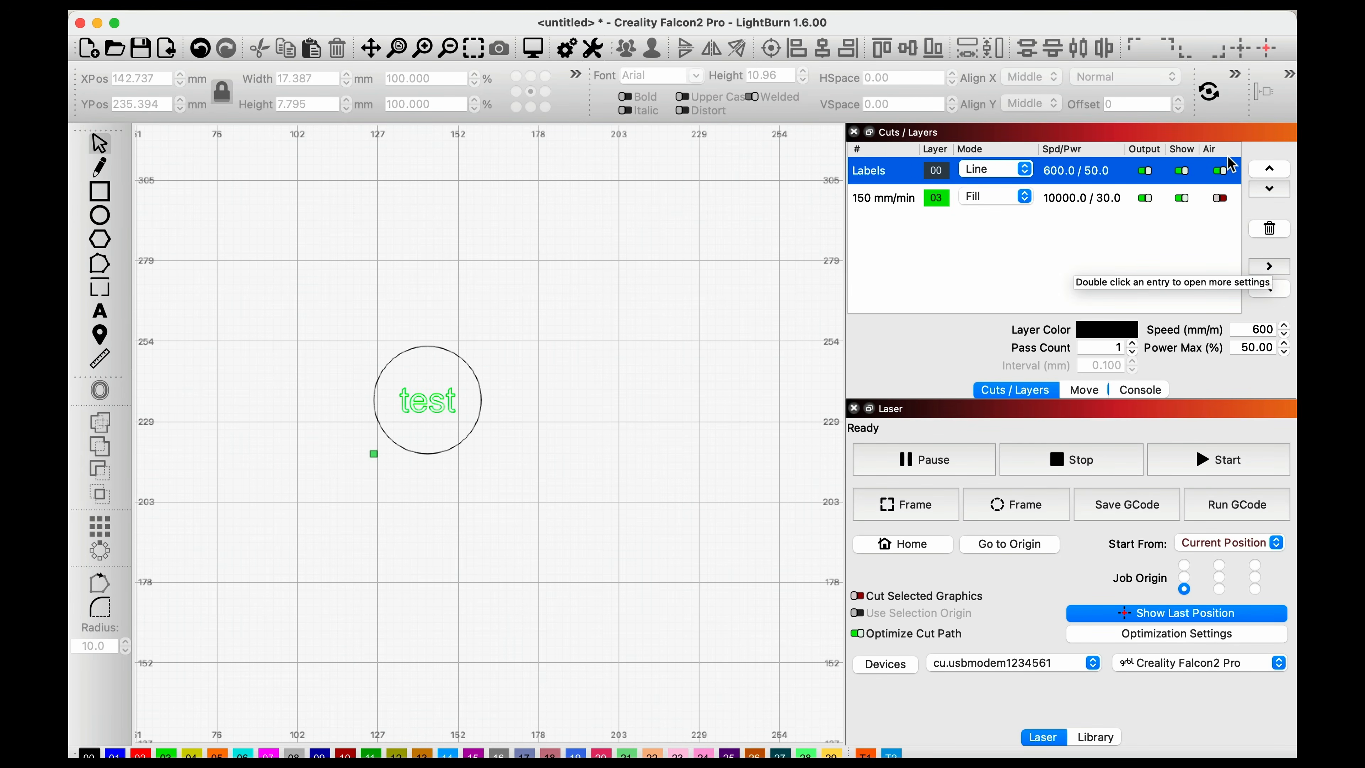
Order the layers so that line layer 00 runs after fill layer 03.
{"action": "left_click", "coordinate": [1270, 189]}
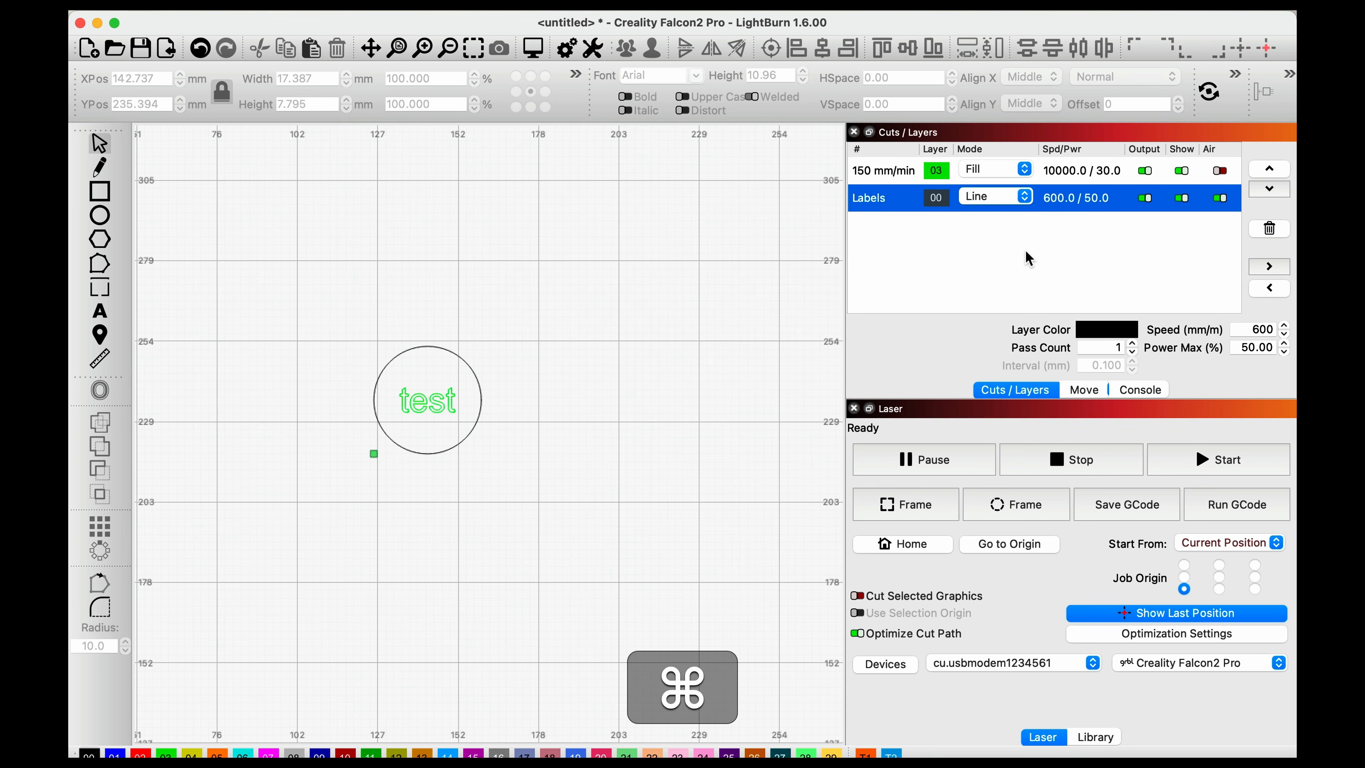
{"action": "left_click", "coordinate": [1088, 174]}
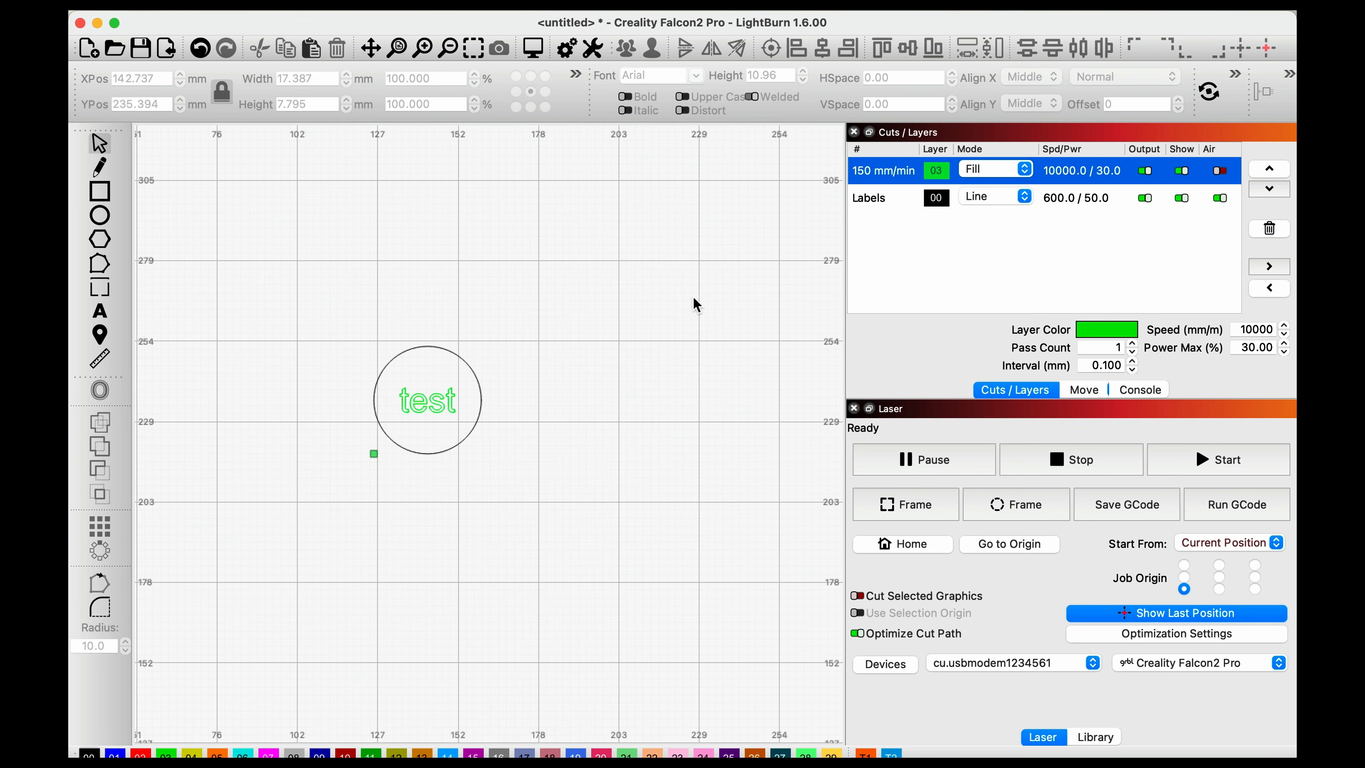
{"action": "left_click", "coordinate": [607, 312]}
Preview the test badge job, play its toolpath, and slow the playback speed to x 1.
{"action": "left_click", "coordinate": [534, 50]}
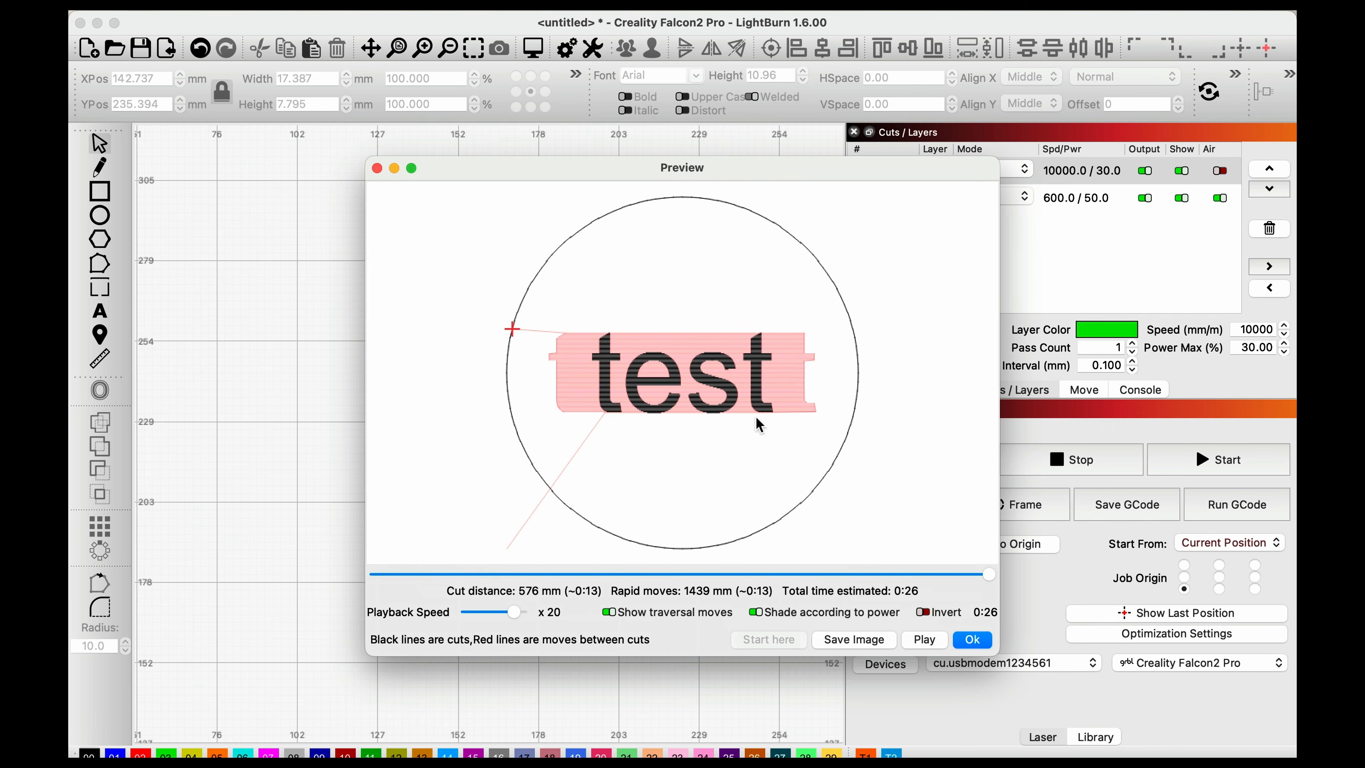
{"action": "key", "text": "super"}
{"action": "left_click", "coordinate": [924, 639]}
{"action": "left_click_drag", "start_coordinate": [510, 615], "coordinate": [489, 615]}
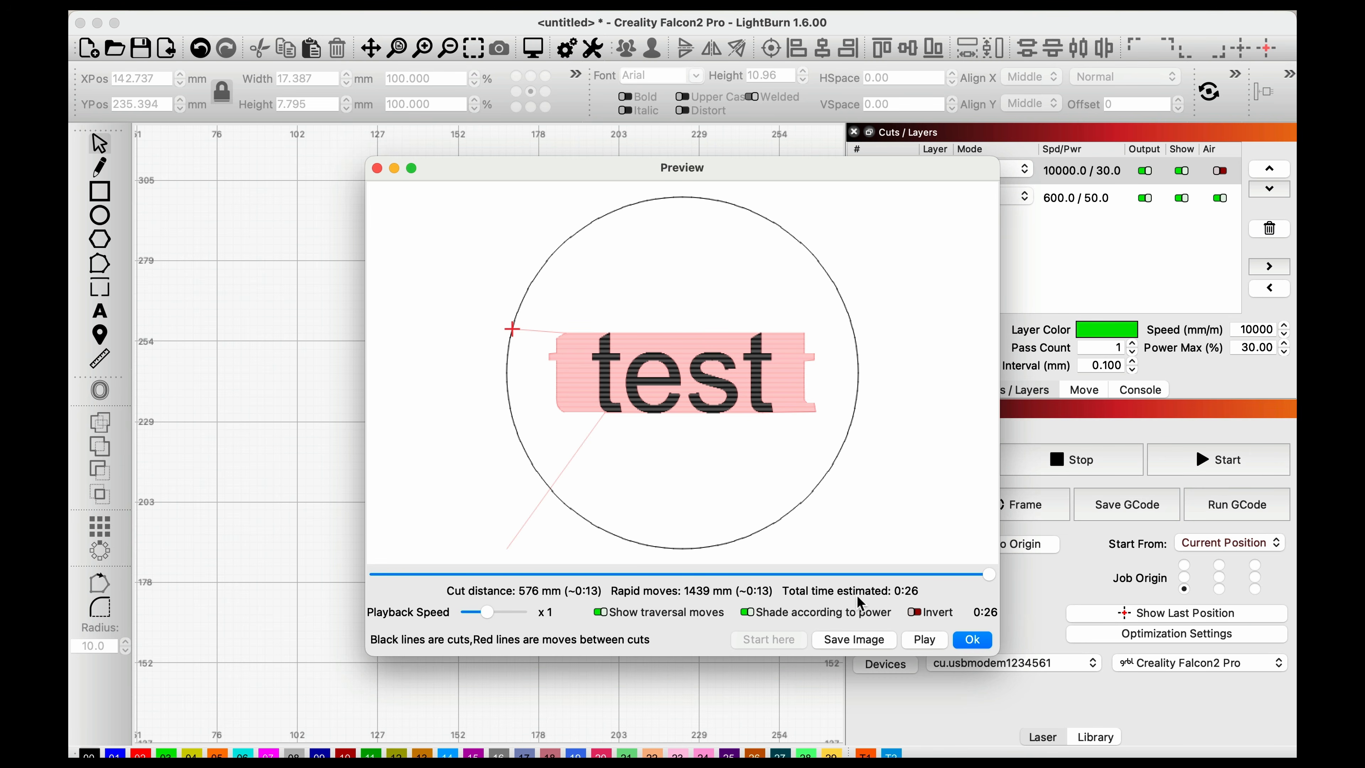
{"action": "key", "text": "super"}
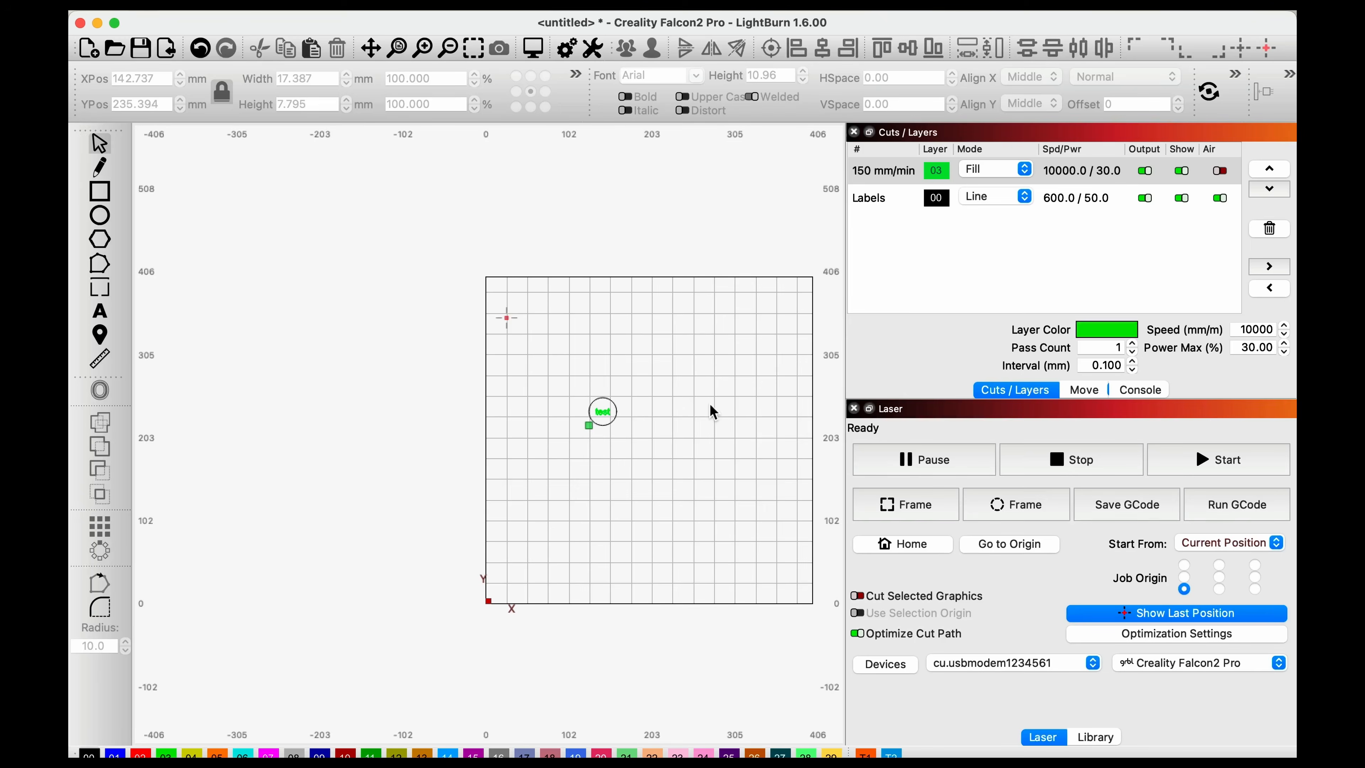
Set the job to start from Absolute Coords.
{"action": "scroll", "coordinate": [646, 395], "scroll_direction": "up", "scroll_amount": 4}
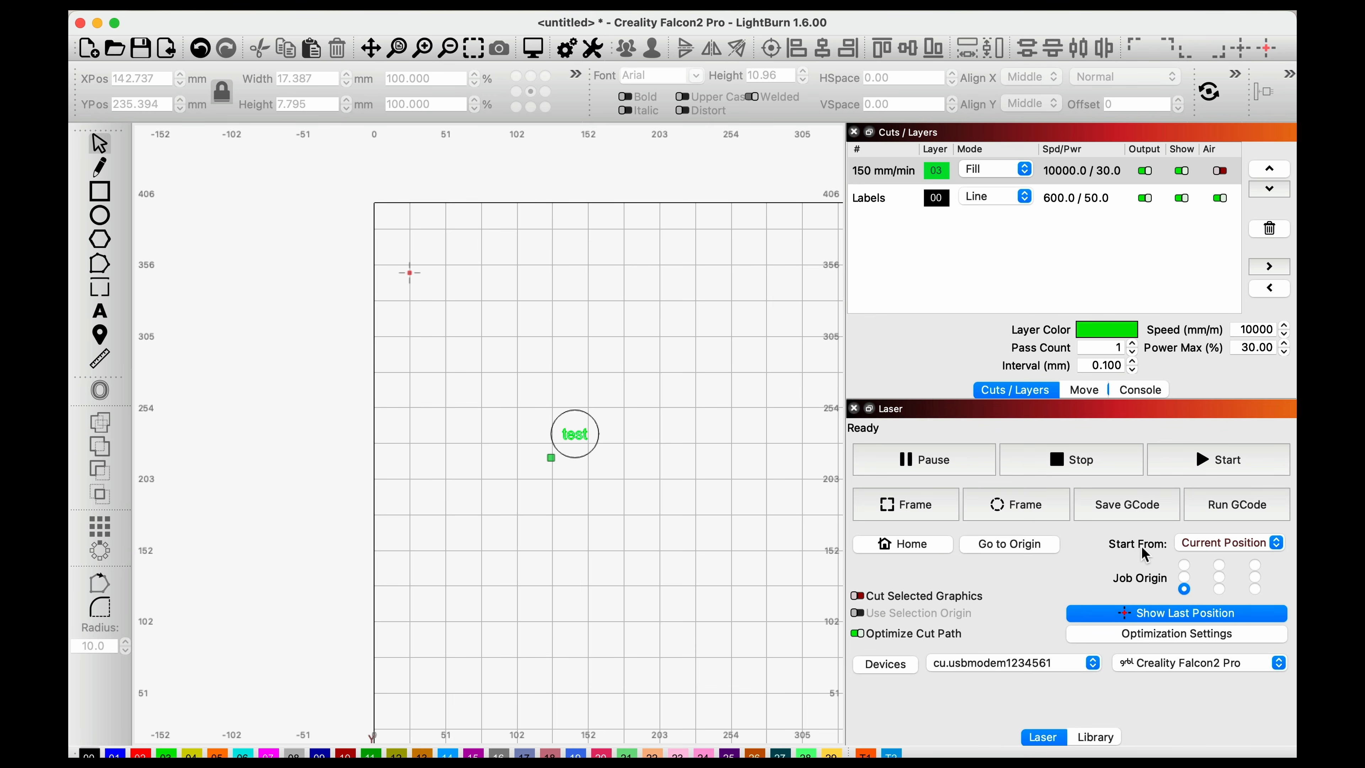
{"action": "left_click", "coordinate": [1218, 548]}
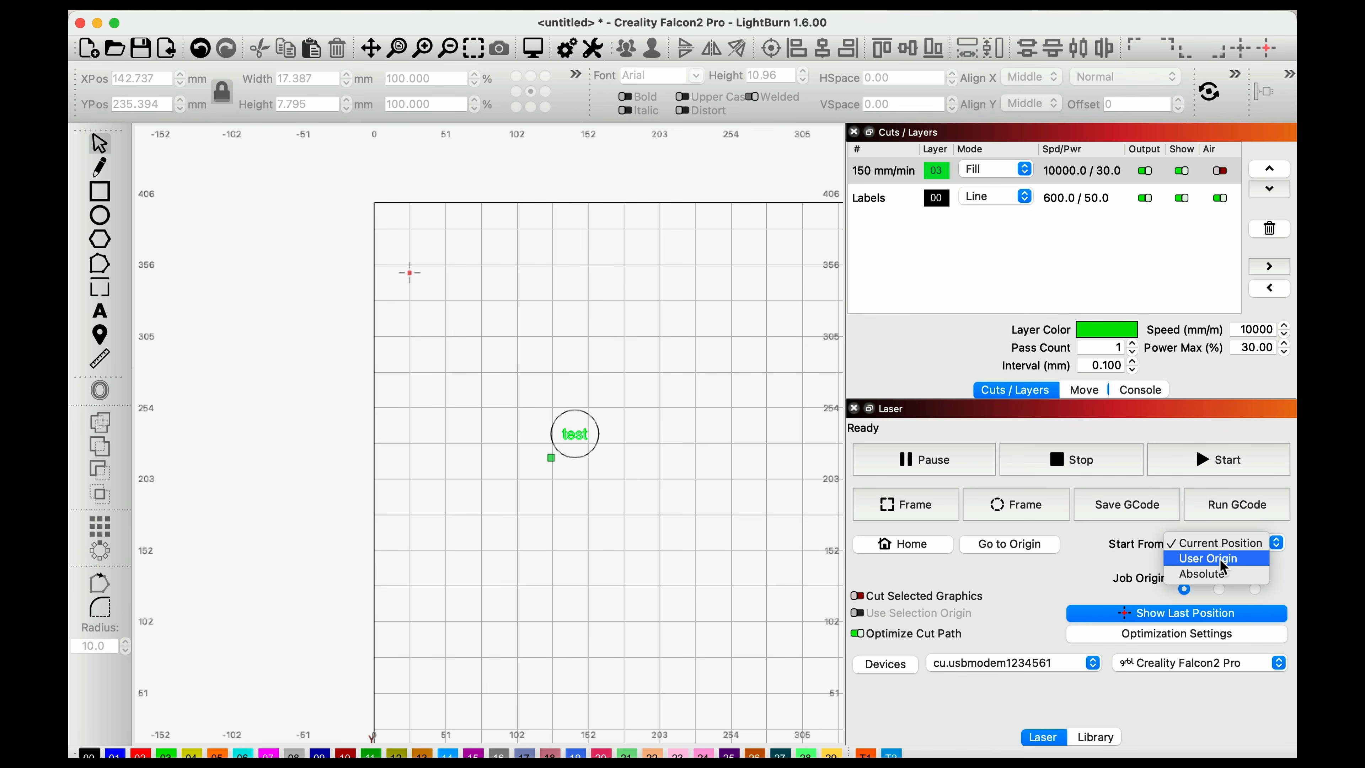
{"action": "left_click", "coordinate": [1115, 534]}
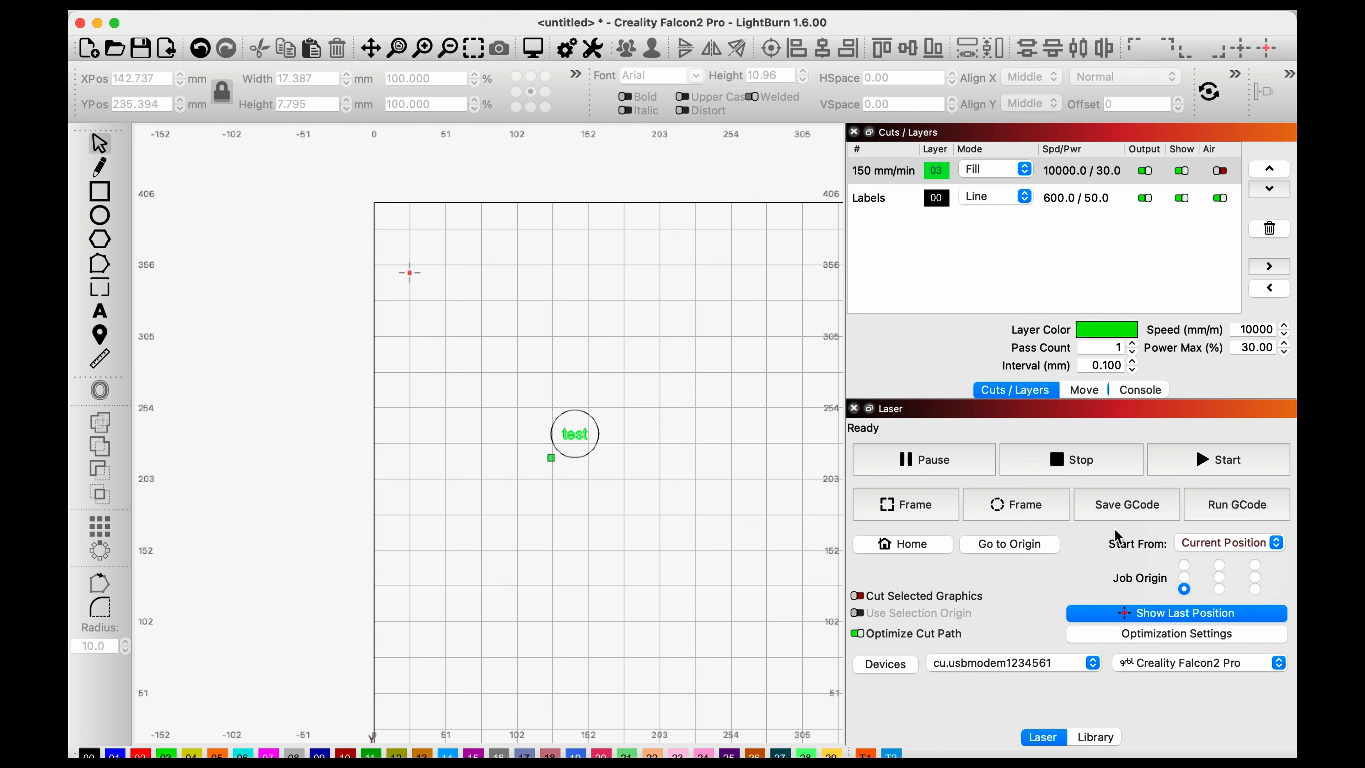
{"action": "left_click", "coordinate": [1211, 544]}
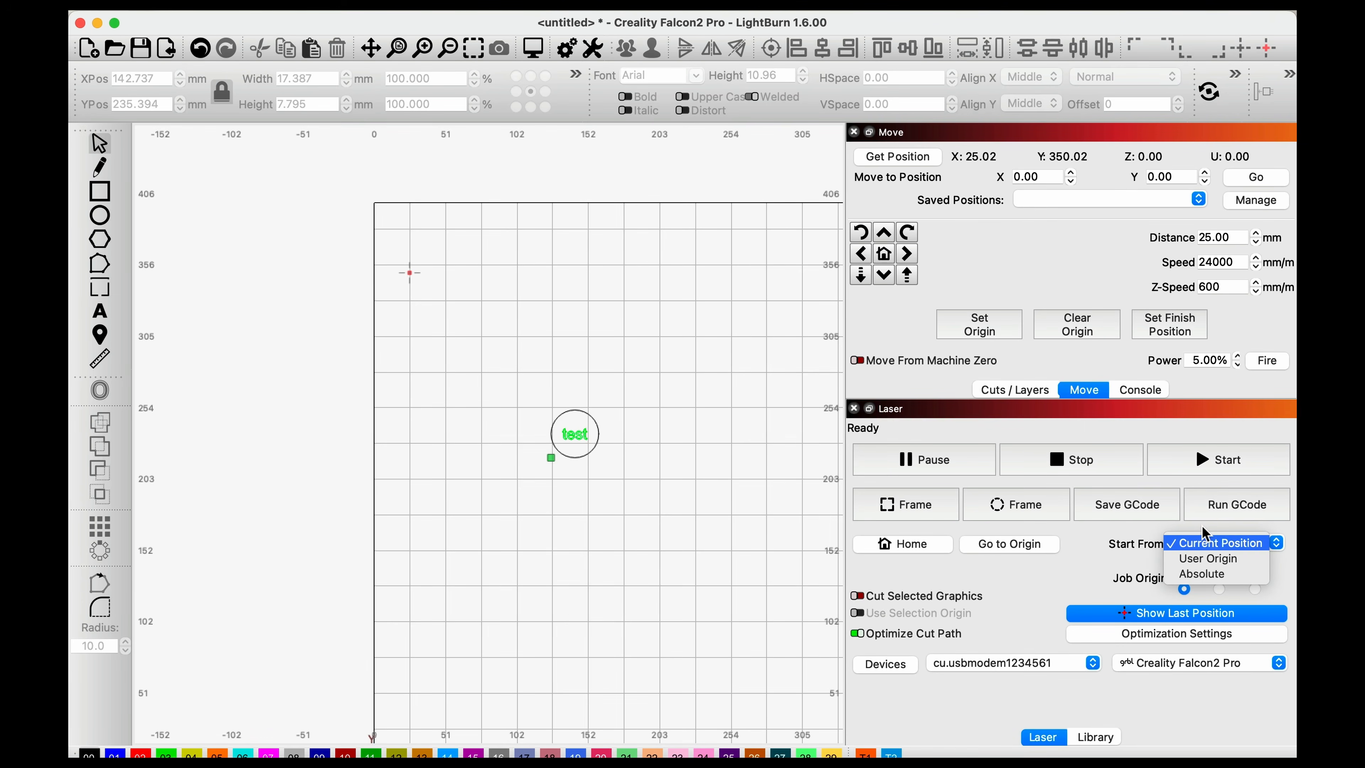
{"action": "left_click", "coordinate": [1203, 573]}
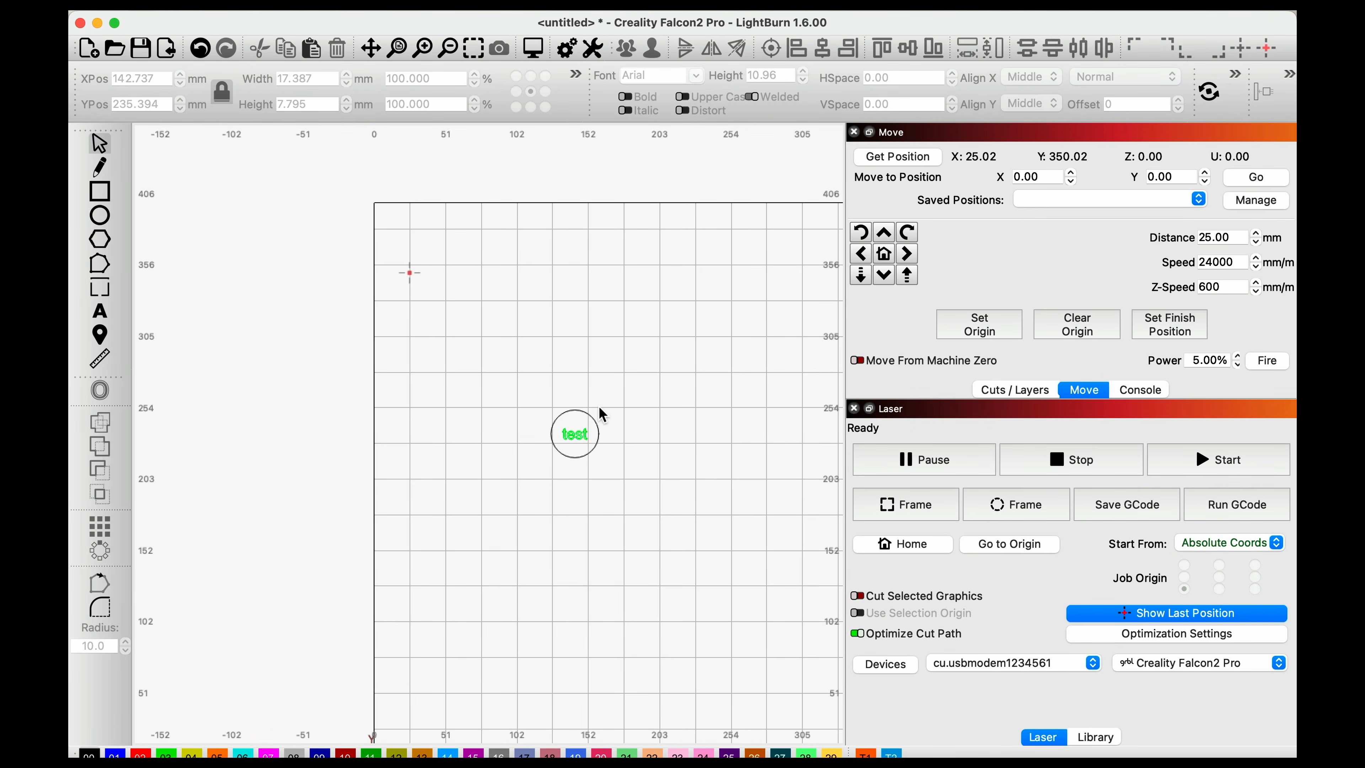
Activate the tool that sets the laser position by picking a point on the page.
{"action": "scroll", "coordinate": [598, 407], "scroll_direction": "down", "scroll_amount": 8}
{"action": "scroll", "coordinate": [710, 400], "scroll_direction": "up", "scroll_amount": 2}
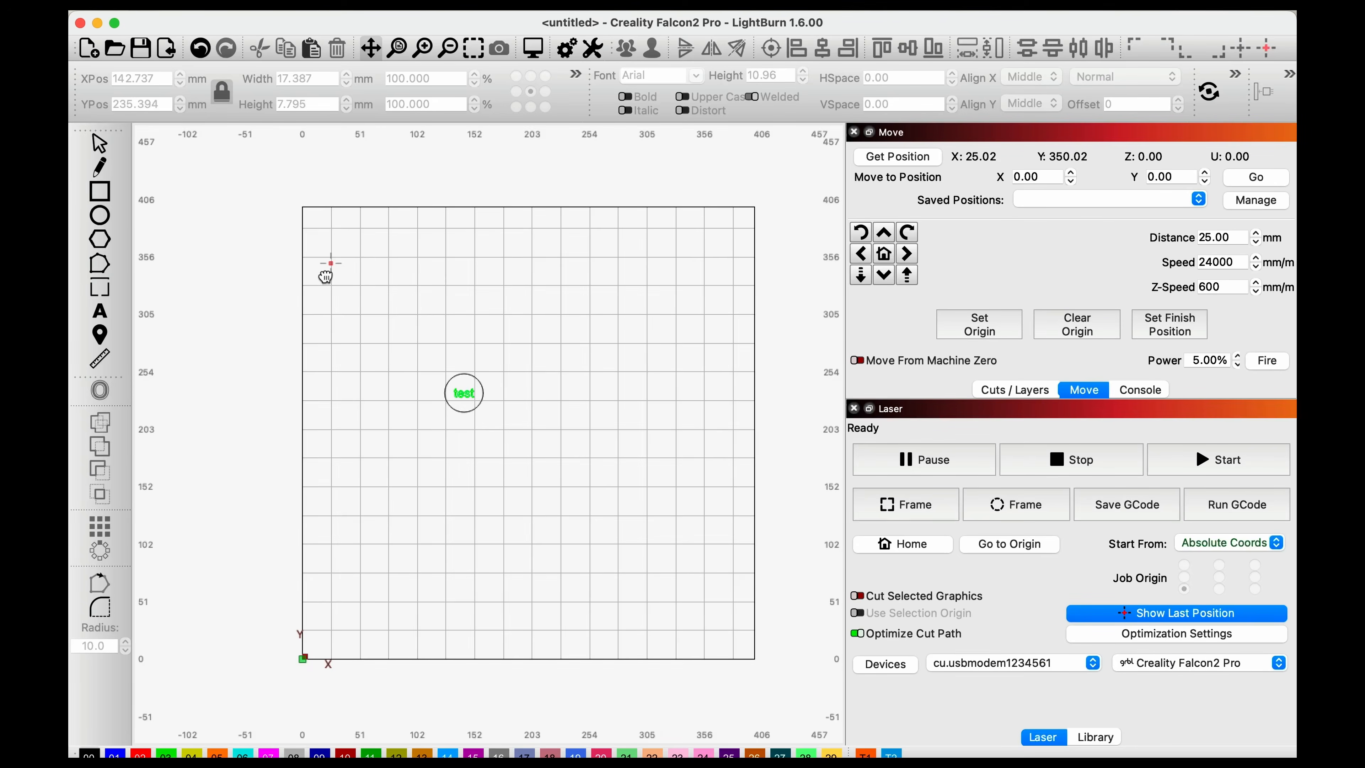
{"action": "left_click", "coordinate": [99, 146]}
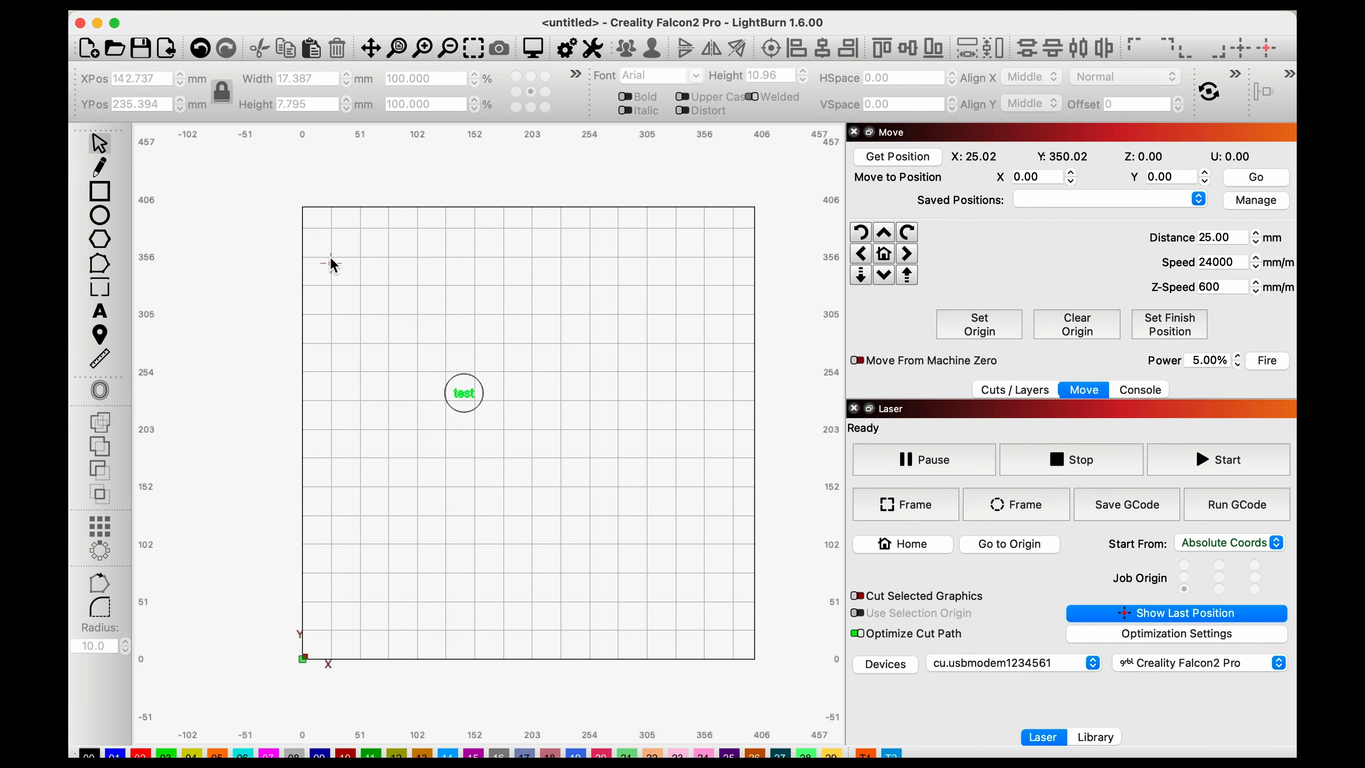
{"action": "scroll", "coordinate": [331, 263], "scroll_direction": "up", "scroll_amount": 3}
{"action": "scroll", "coordinate": [329, 257], "scroll_direction": "down", "scroll_amount": 5}
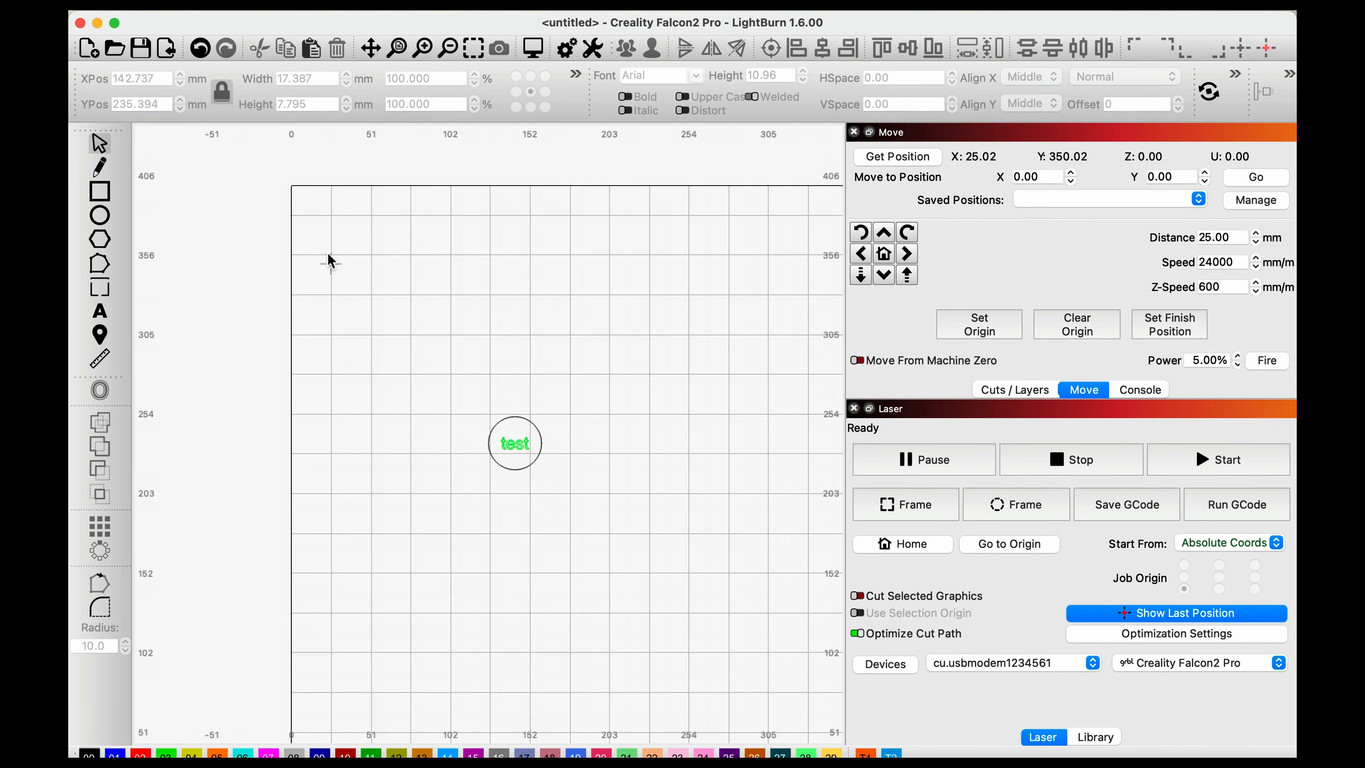
{"action": "scroll", "coordinate": [329, 259], "scroll_direction": "down", "scroll_amount": 1}
{"action": "scroll", "coordinate": [329, 259], "scroll_direction": "up", "scroll_amount": 2}
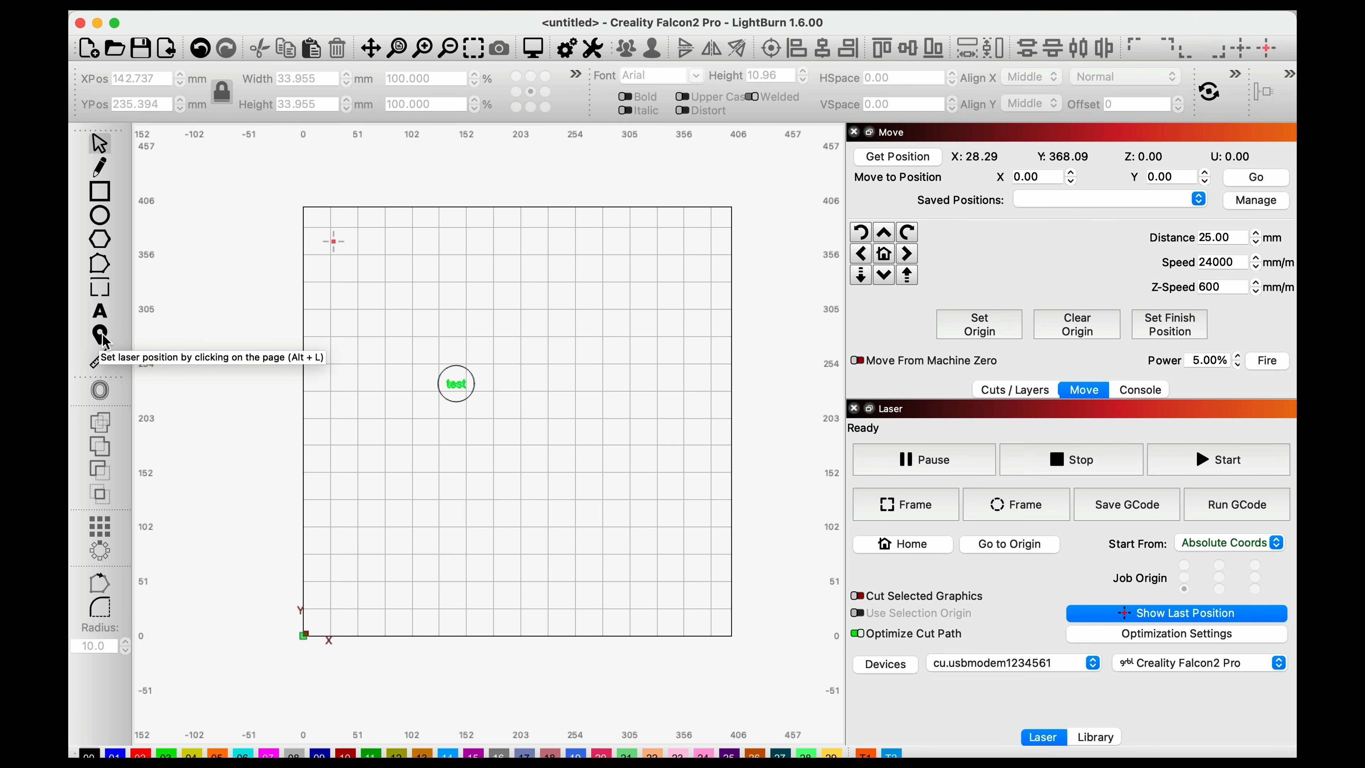
{"action": "left_click", "coordinate": [102, 337]}
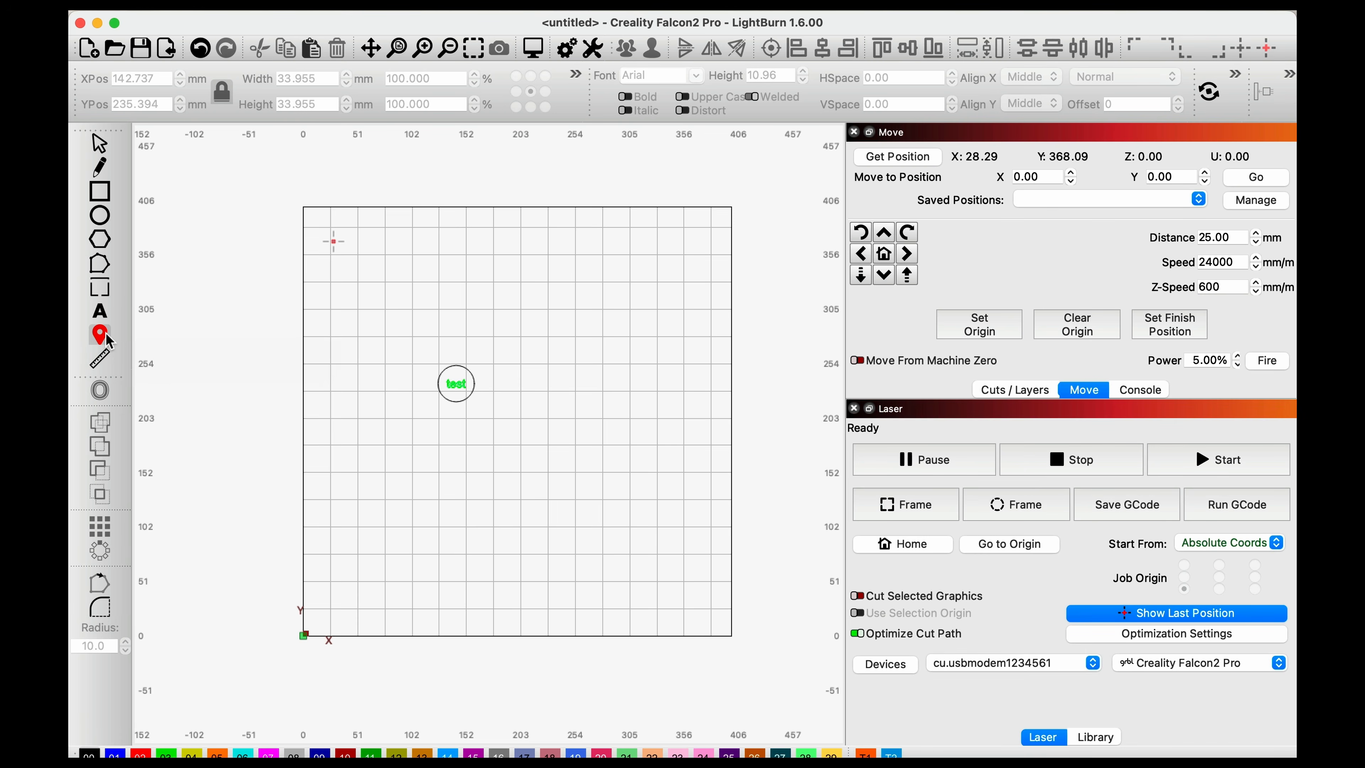
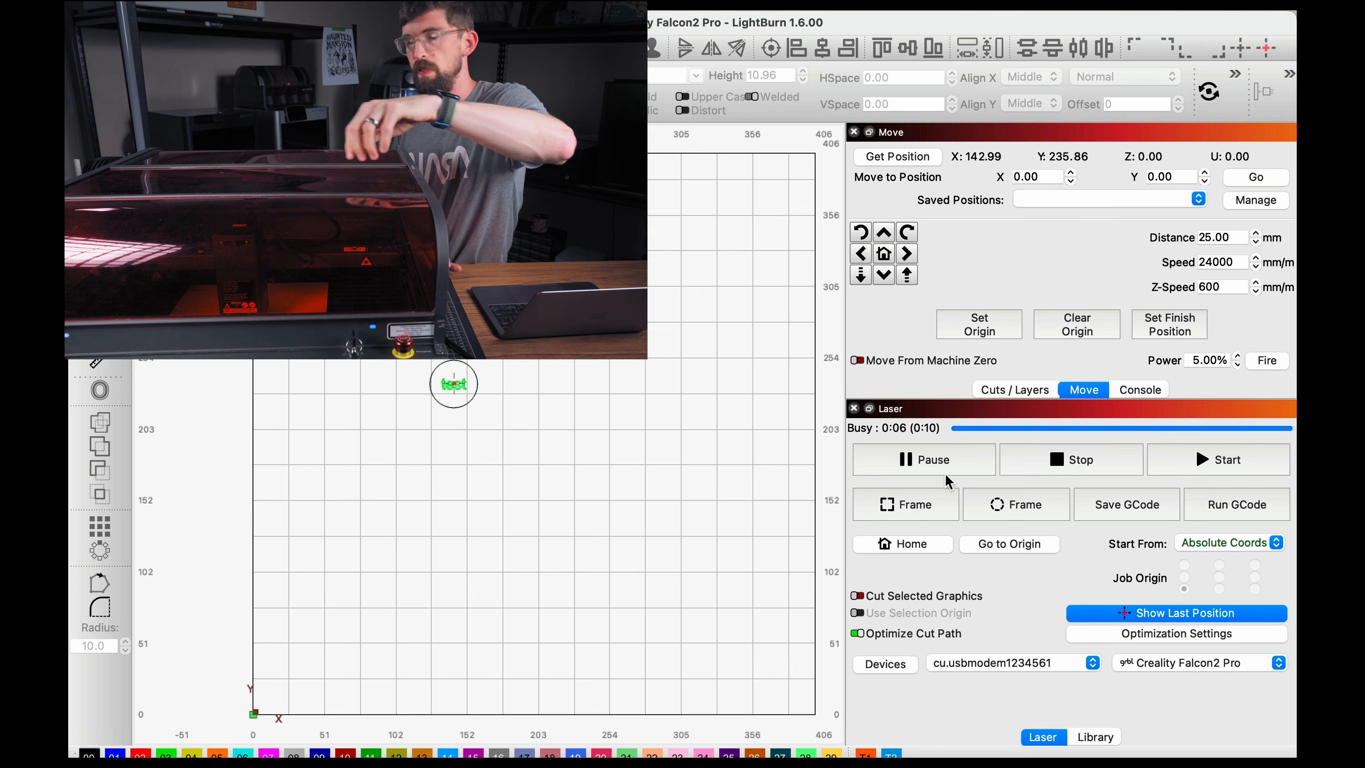
Pause and stop the running laser operation, and trace the rectangular frame around the test circle.
{"action": "left_click", "coordinate": [963, 463]}
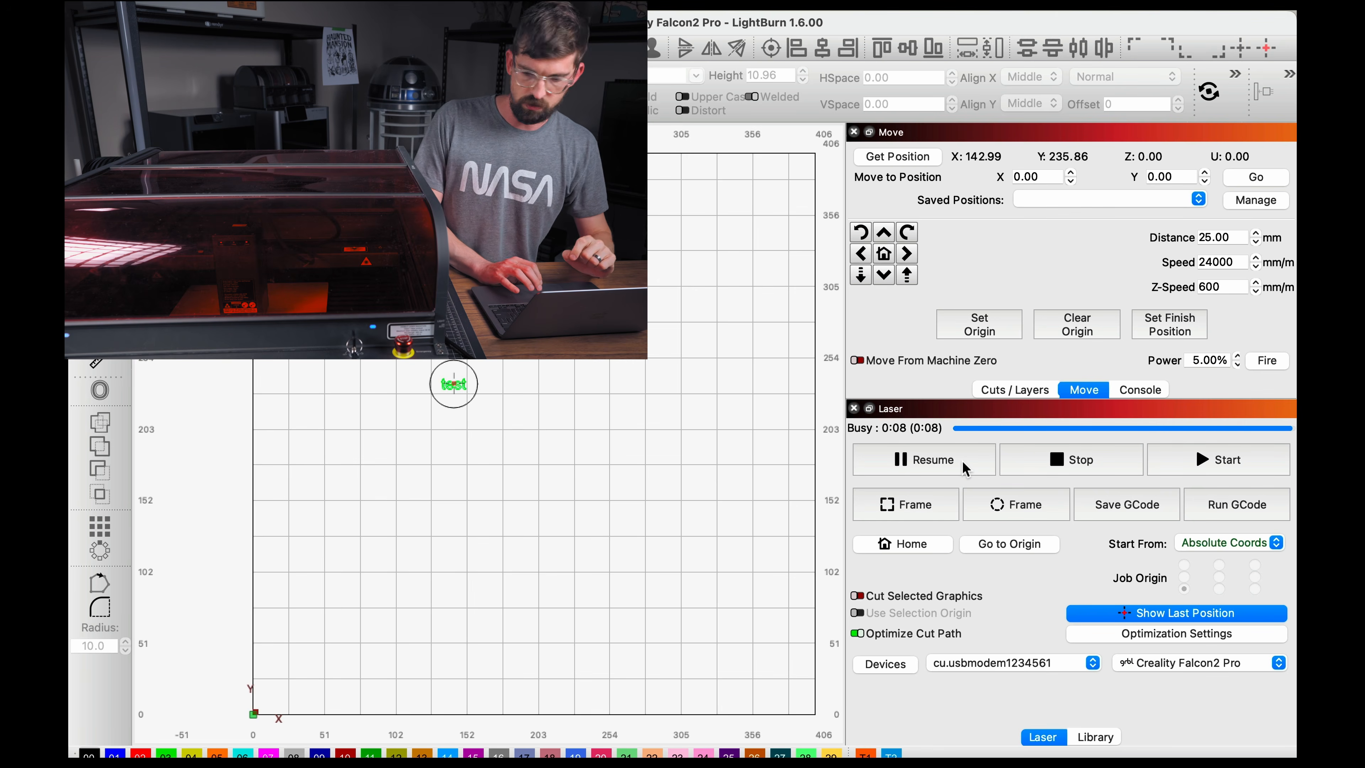
{"action": "left_click", "coordinate": [1058, 462]}
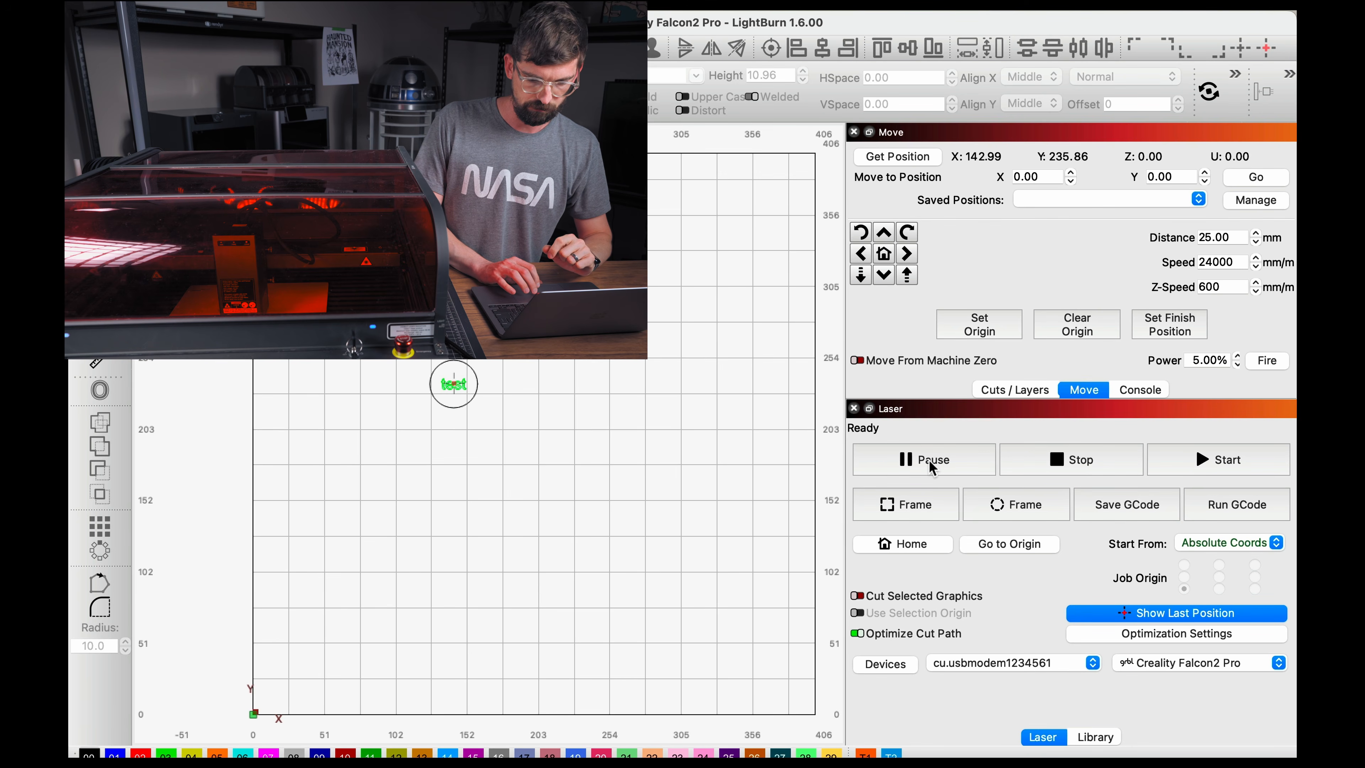
{"action": "left_click", "coordinate": [912, 506]}
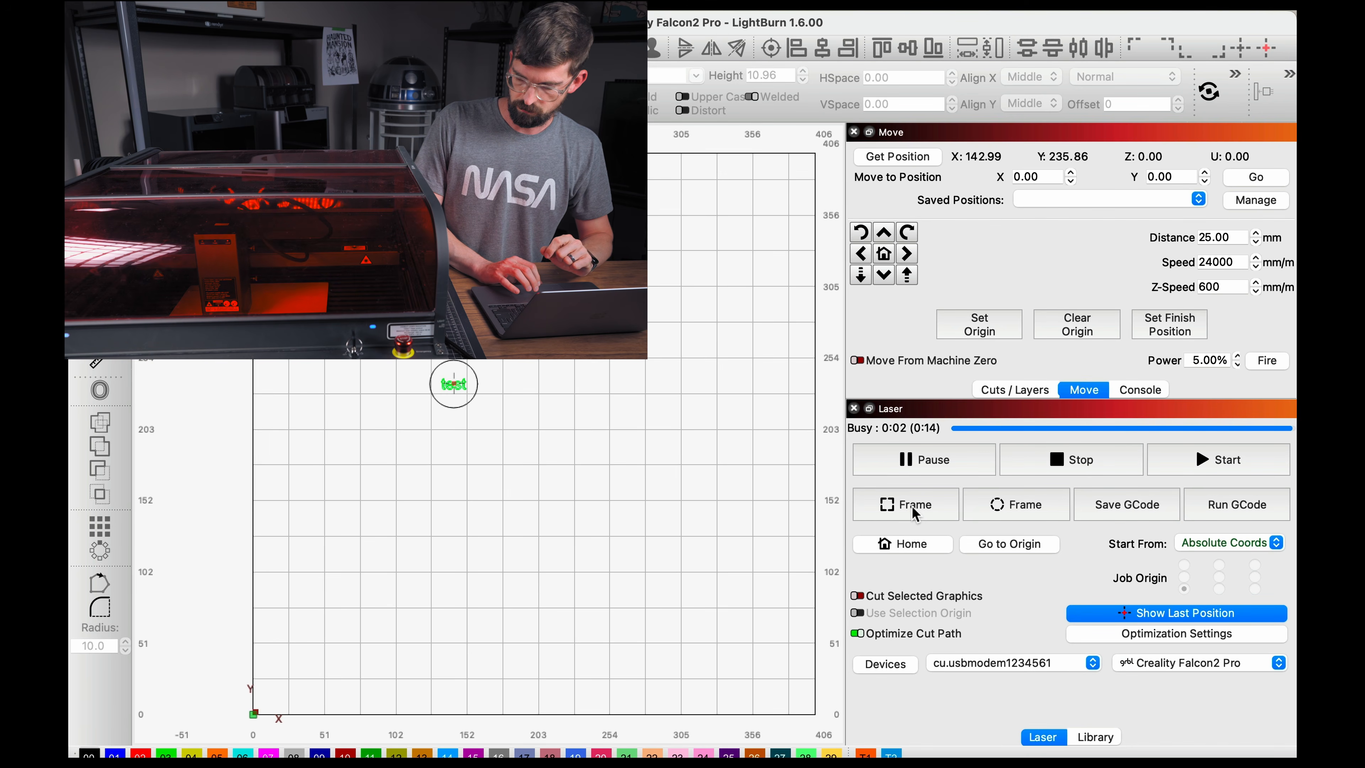
{"action": "left_click", "coordinate": [912, 506]}
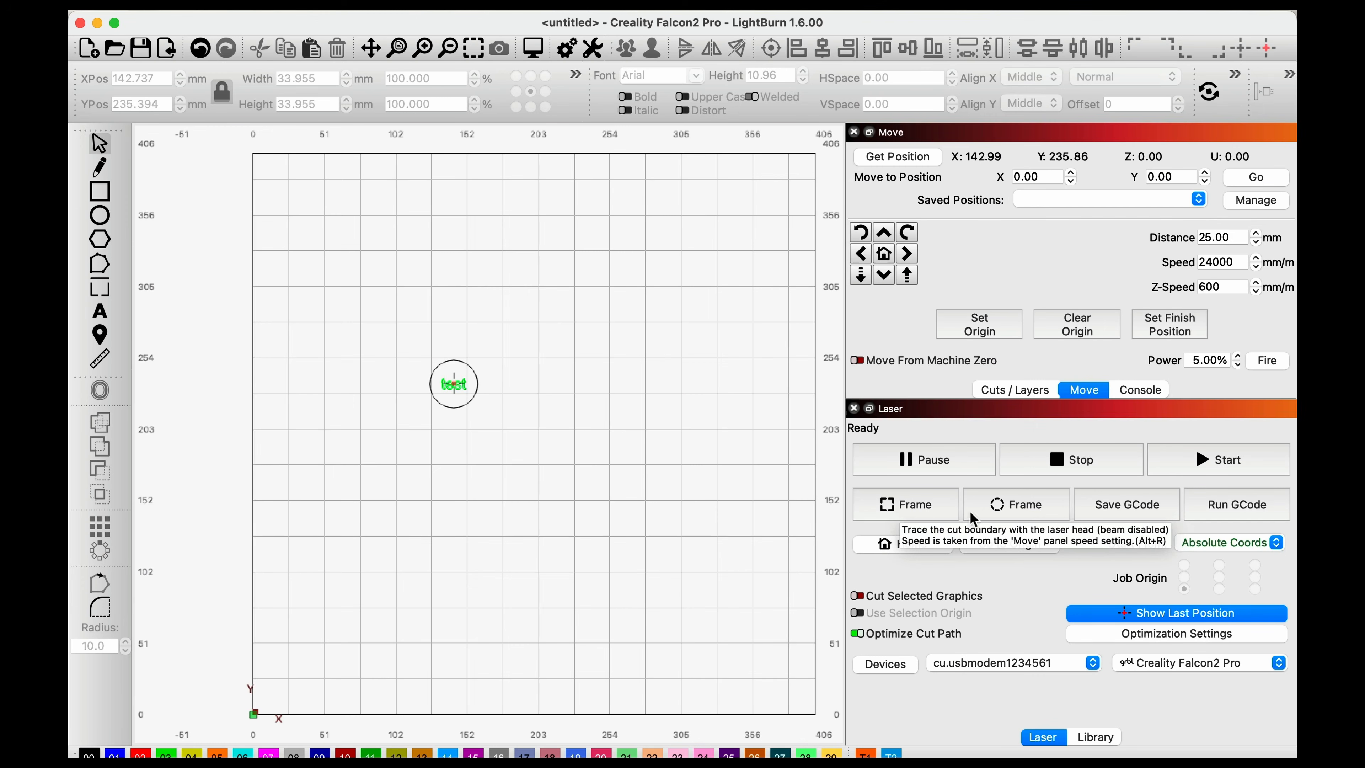
Review the laser-on-when-framing option in the device settings, and frame the test circle with the beam on.
{"action": "left_click", "coordinate": [594, 47]}
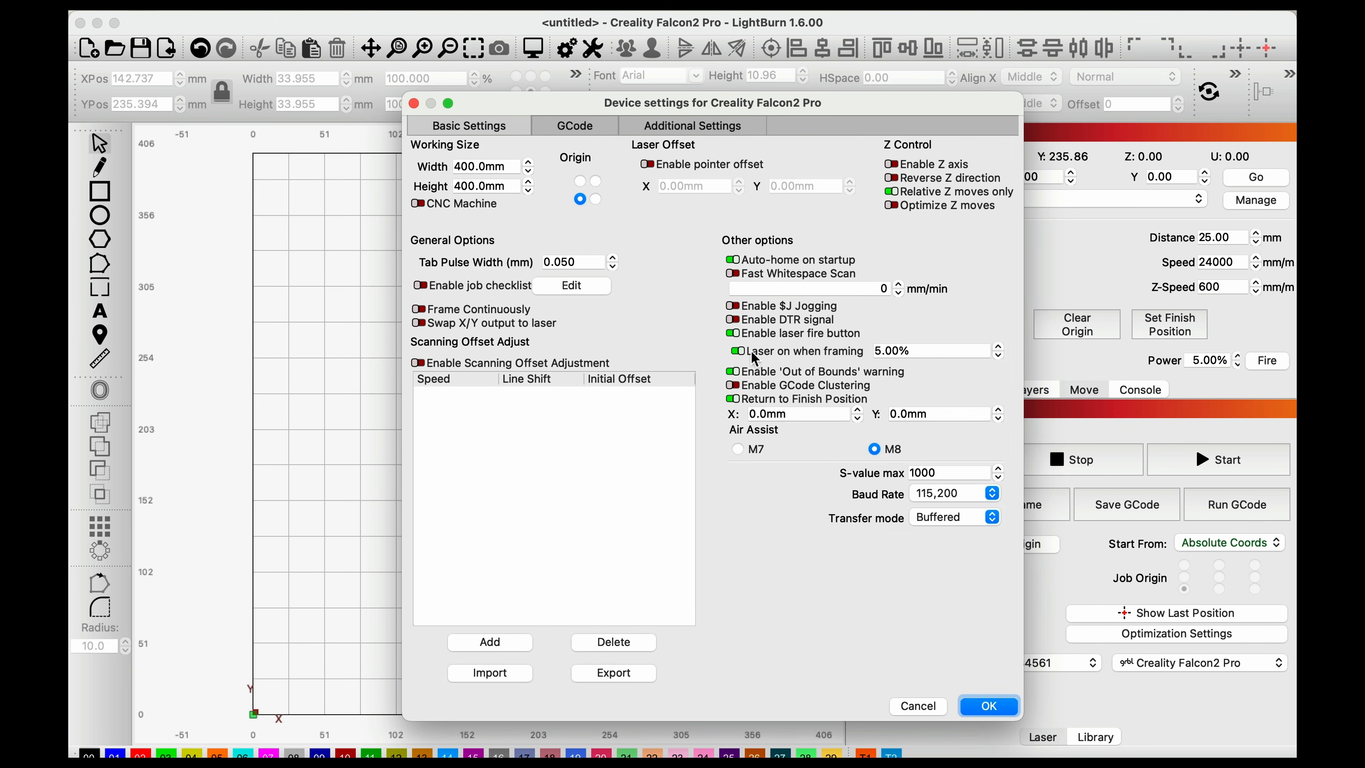
{"action": "left_click", "coordinate": [993, 708]}
{"action": "key", "text": "shift"}
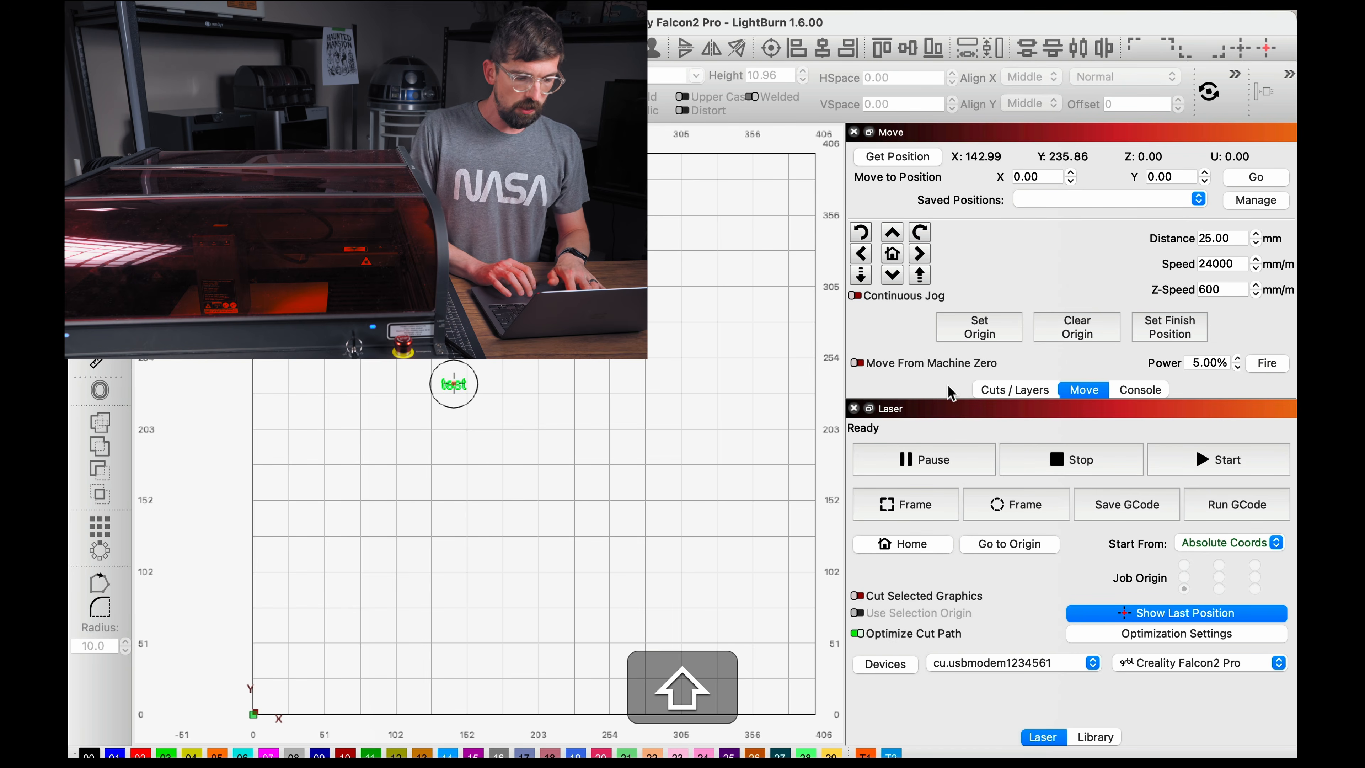
{"action": "left_click", "coordinate": [912, 513]}
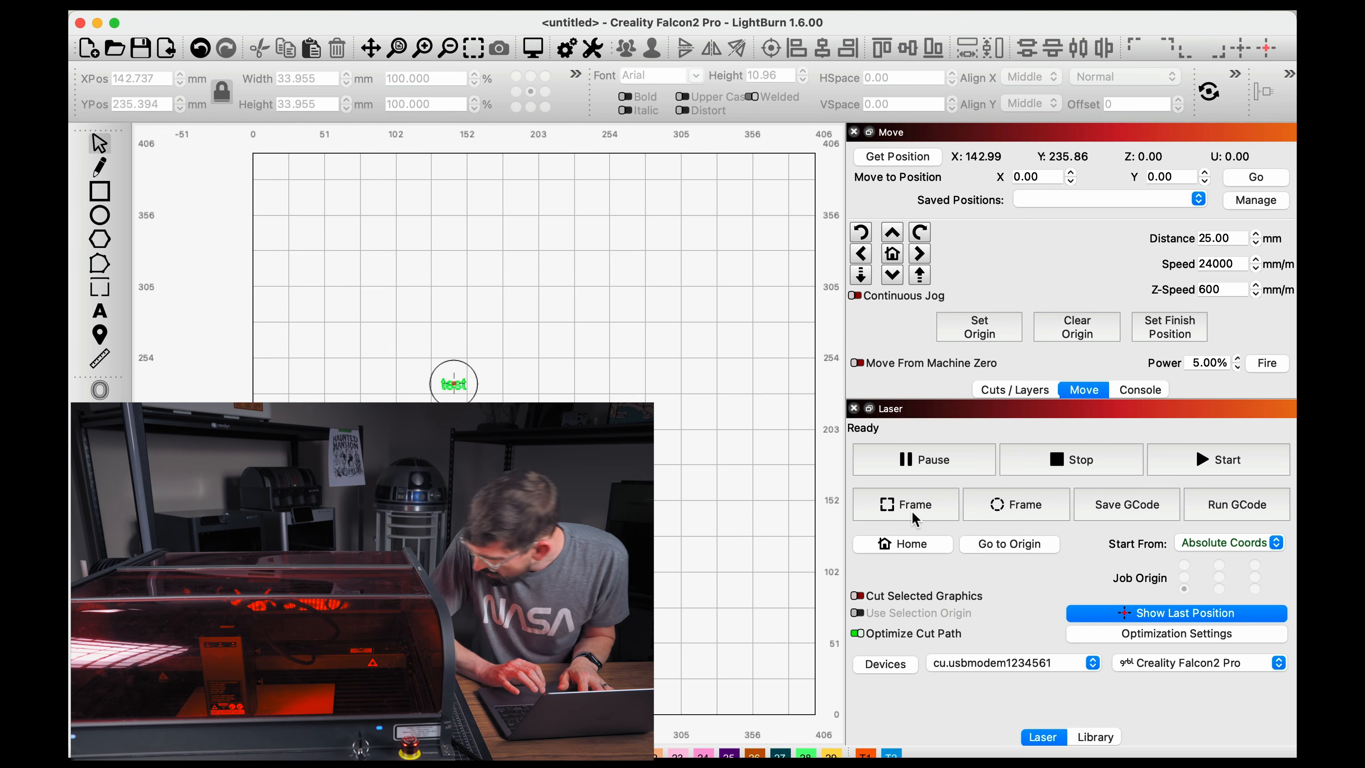
{"action": "left_click", "coordinate": [912, 511]}
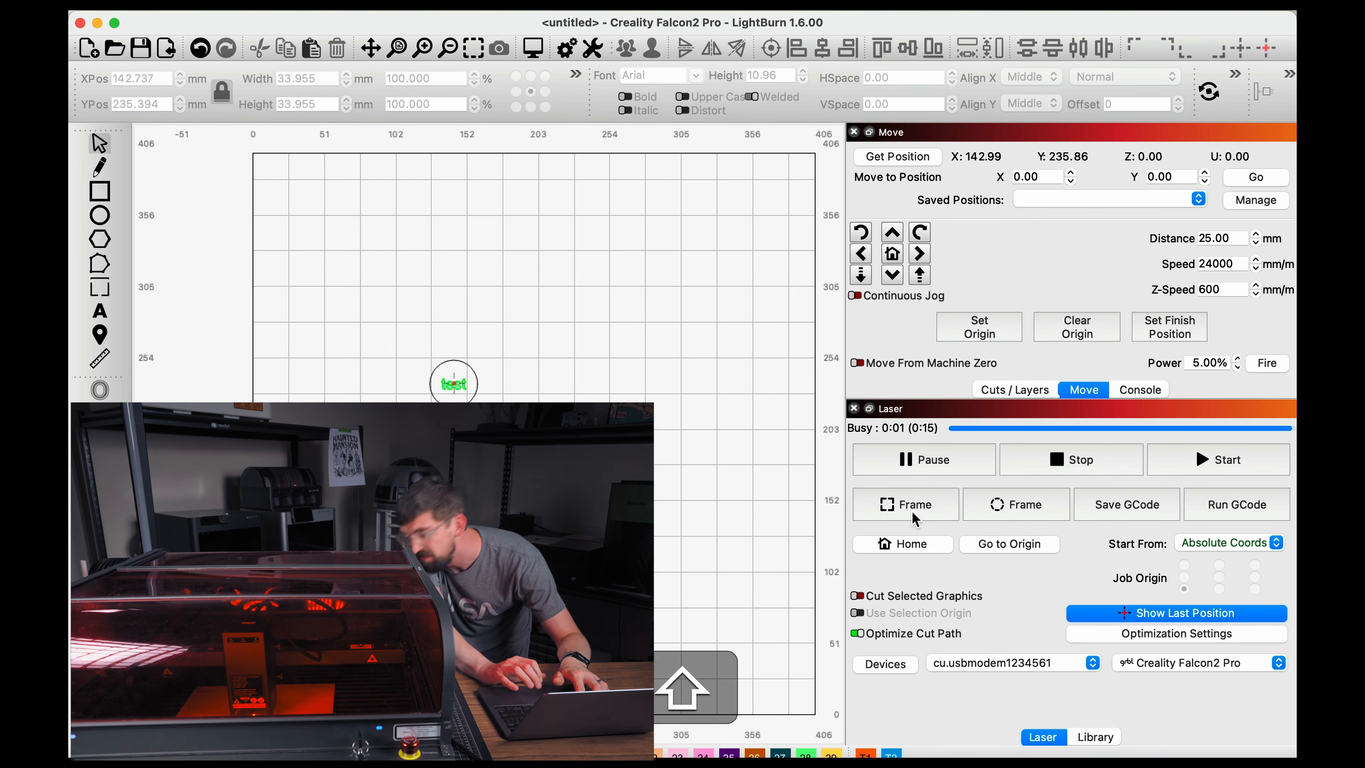
{"action": "left_click", "coordinate": [912, 511]}
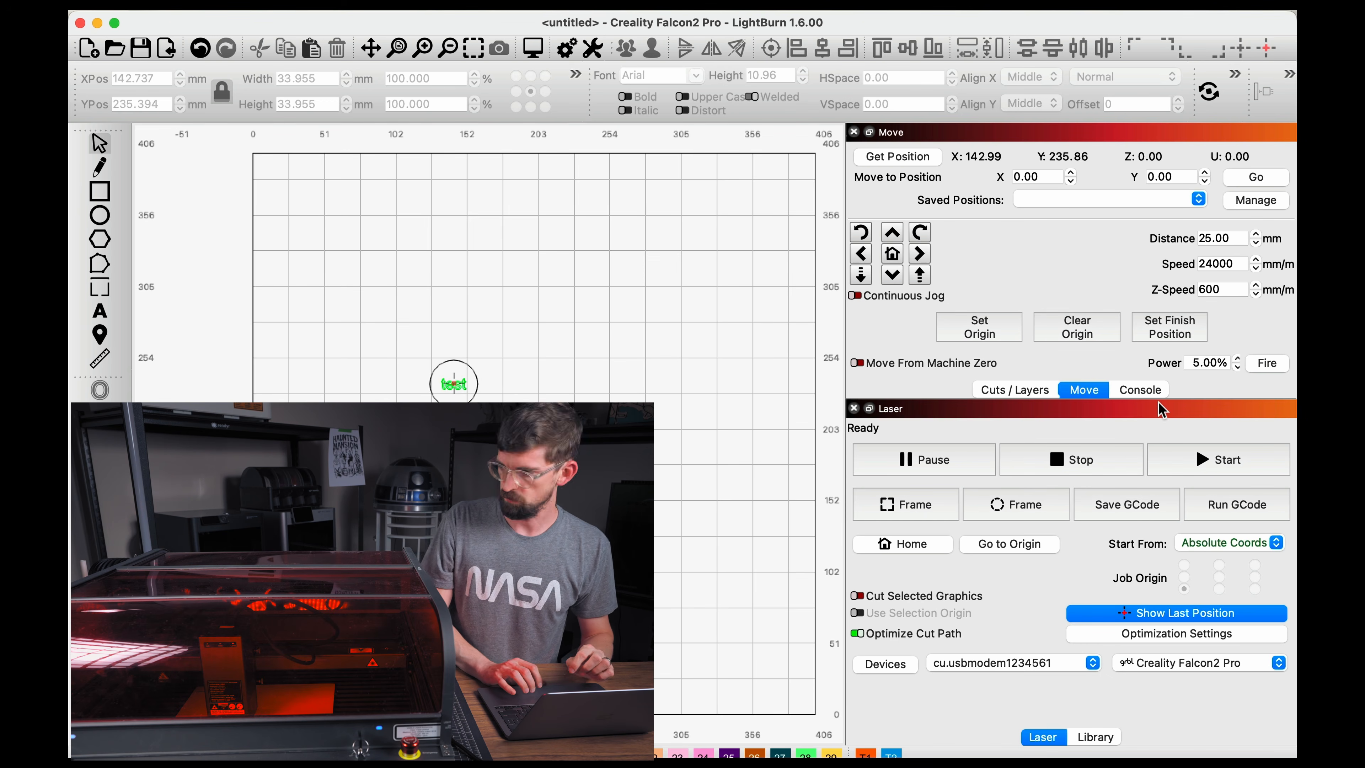
Move the test circle with its text to about X 145, Y 283, and frame it with the beam on.
{"action": "left_click", "coordinate": [453, 383]}
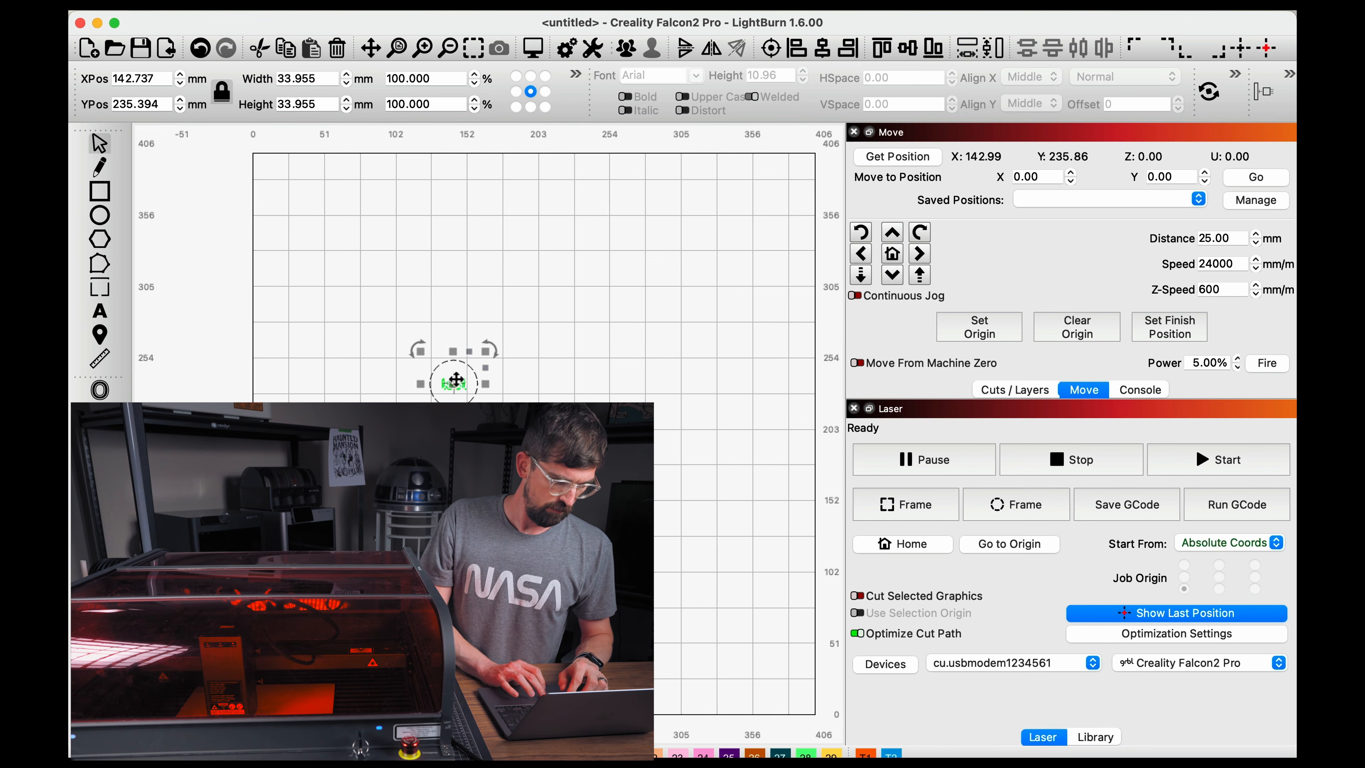
{"action": "left_click_drag", "start_coordinate": [453, 383], "coordinate": [455, 317]}
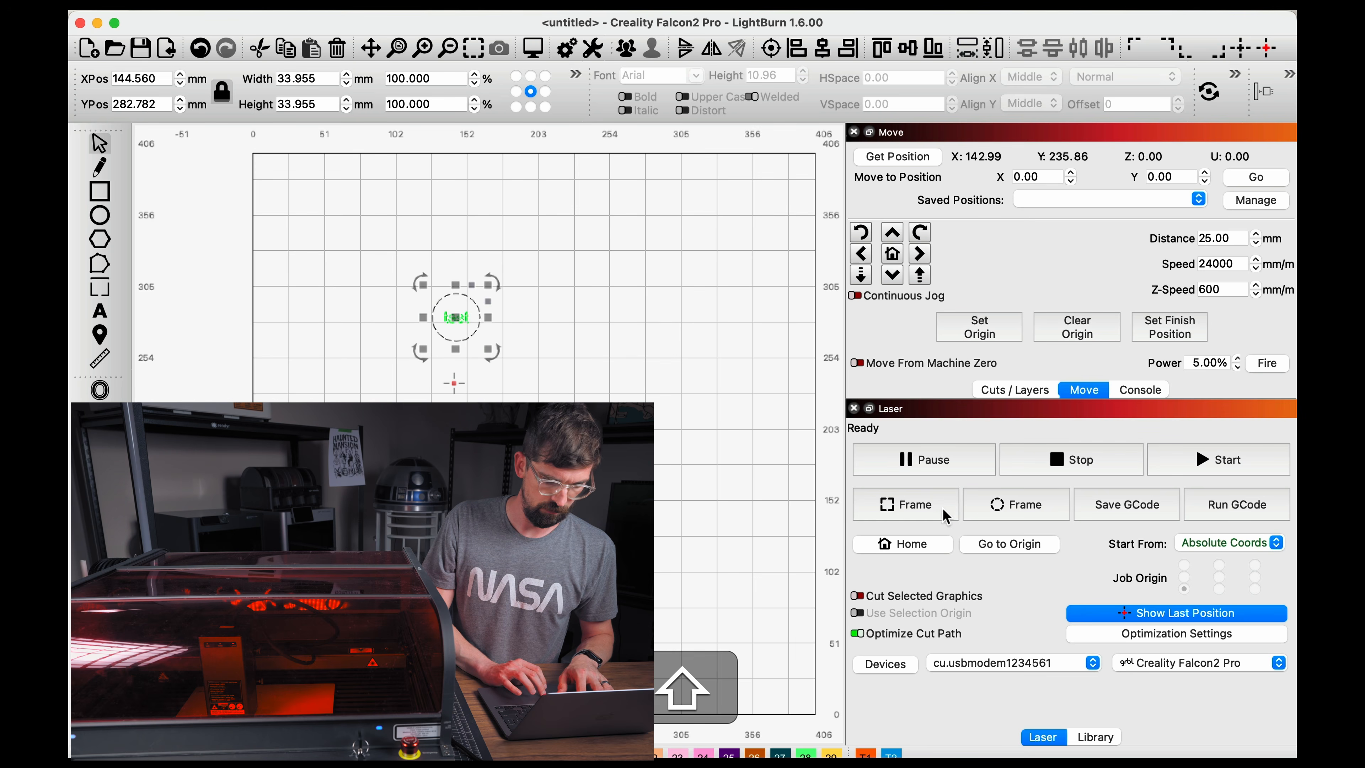
{"action": "left_click", "coordinate": [926, 505], "text": "shift"}
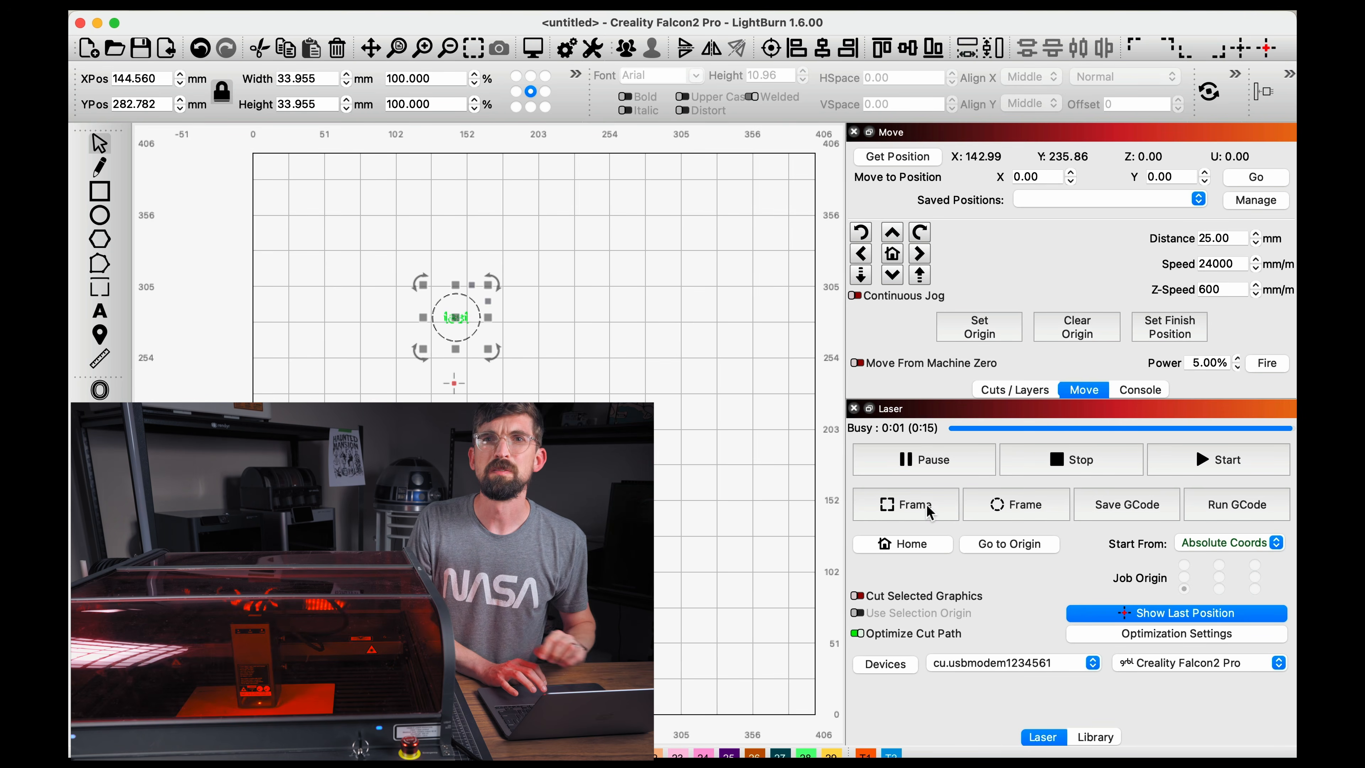
{"action": "left_click", "coordinate": [926, 504], "text": "shift"}
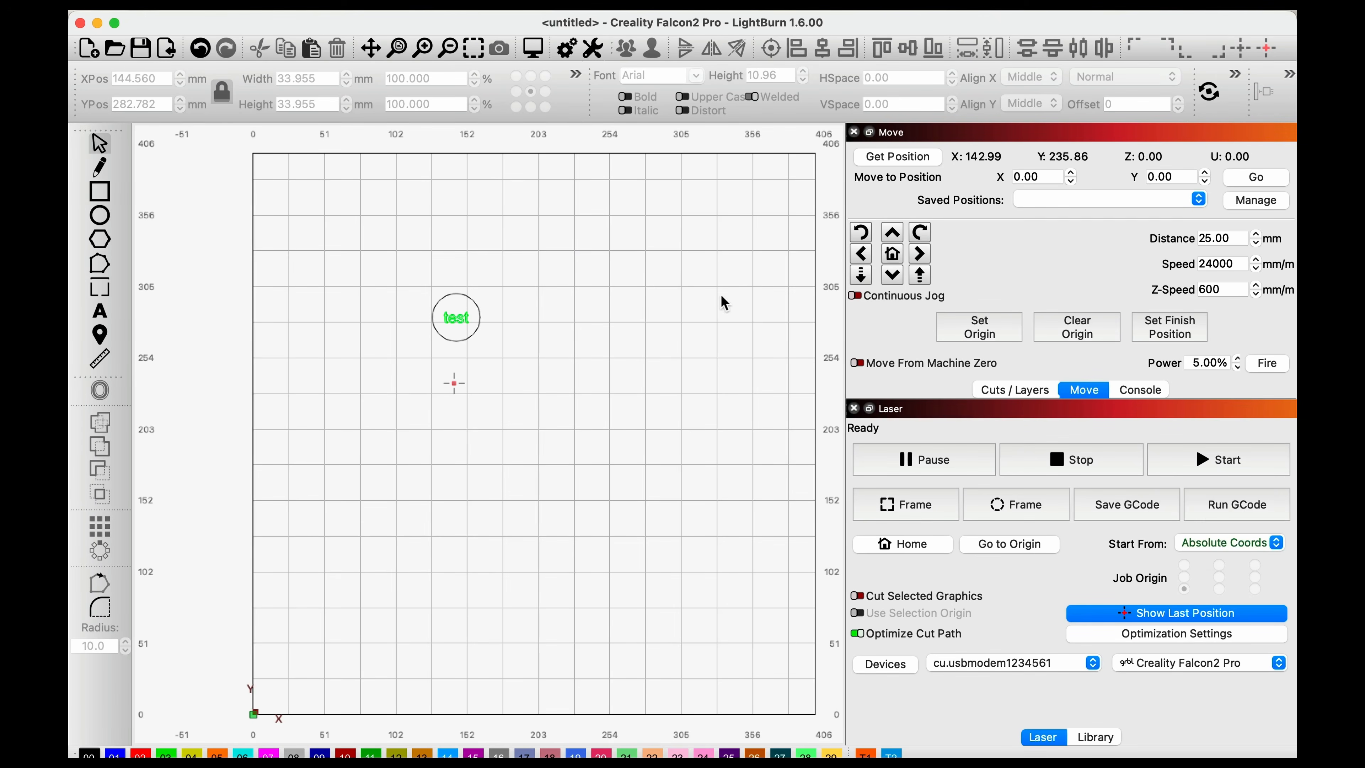
Set the job to start from Current Position, and jog the laser head 25 mm along Y.
{"action": "left_click", "coordinate": [1250, 544]}
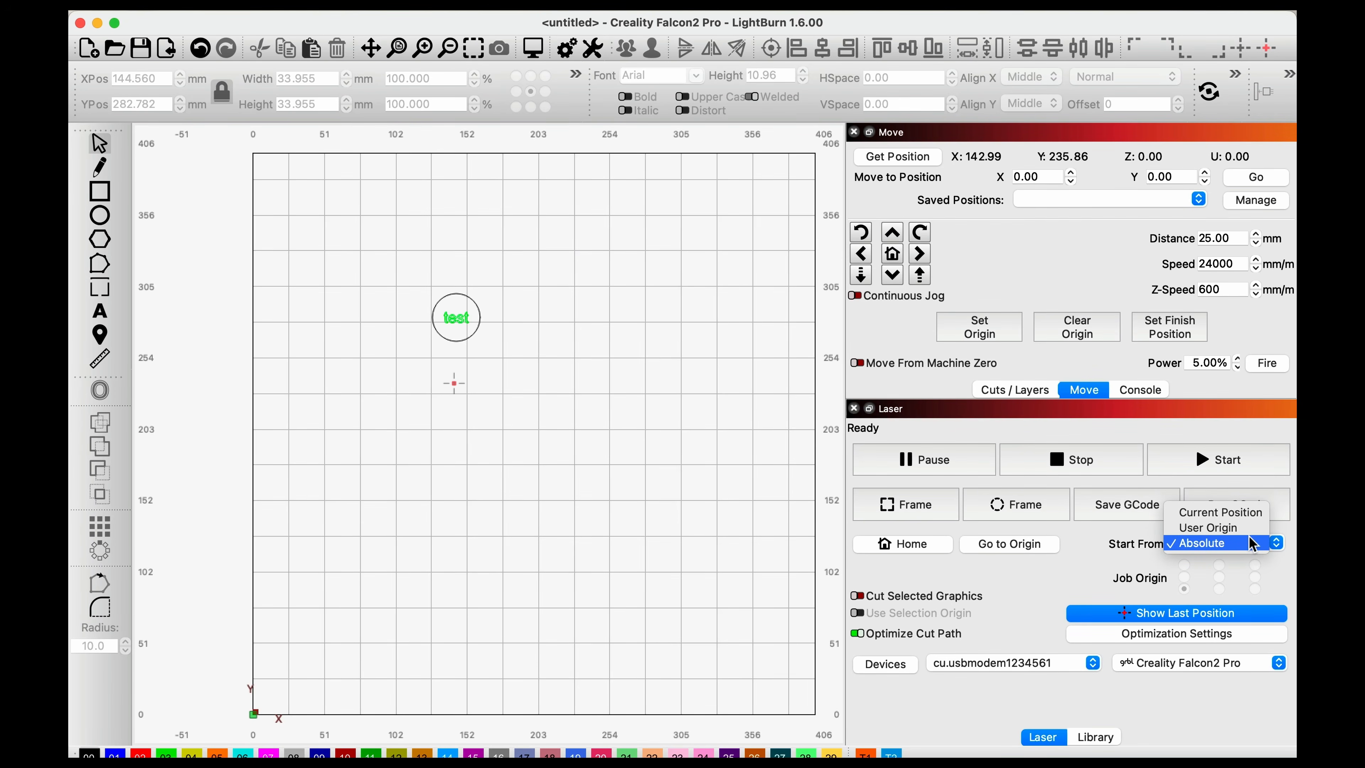
{"action": "left_click", "coordinate": [1245, 513]}
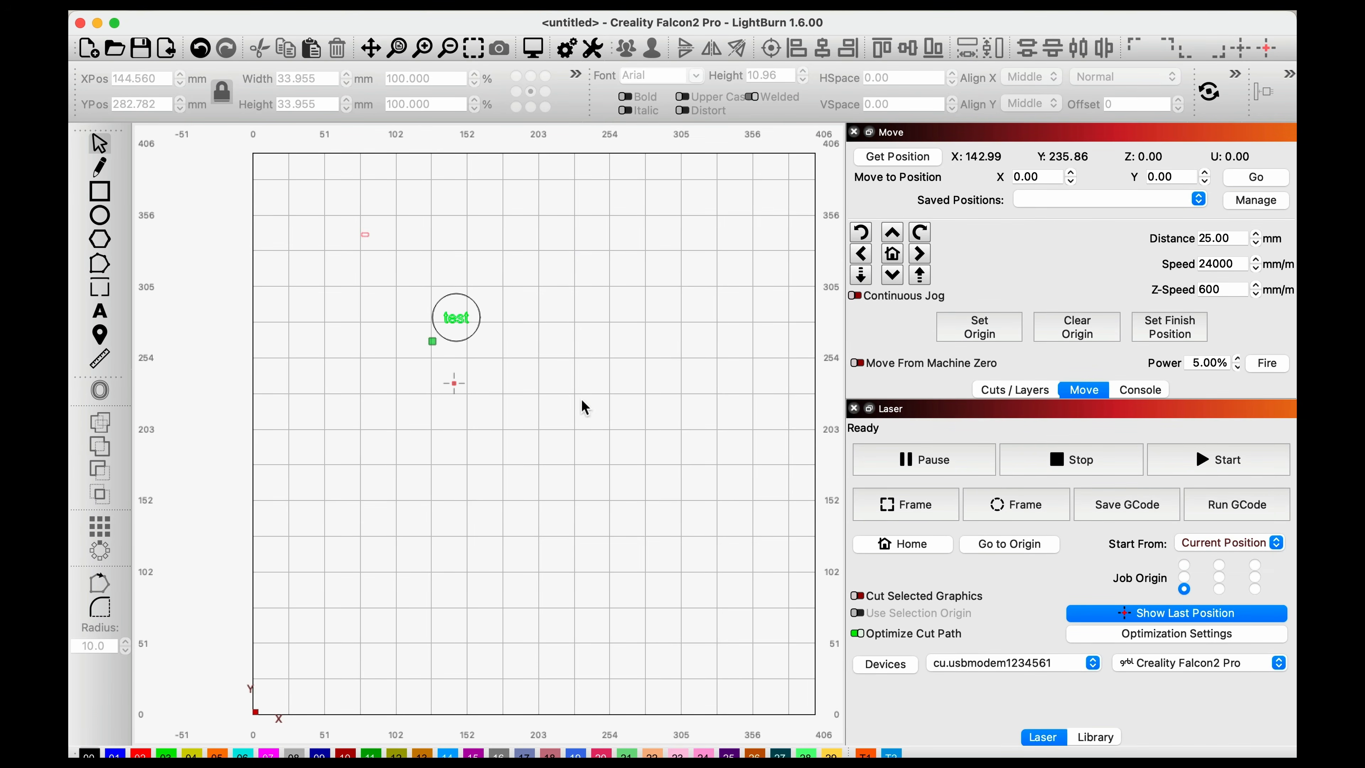
{"action": "left_click", "coordinate": [469, 311]}
{"action": "left_click", "coordinate": [711, 471]}
{"action": "left_click", "coordinate": [896, 279]}
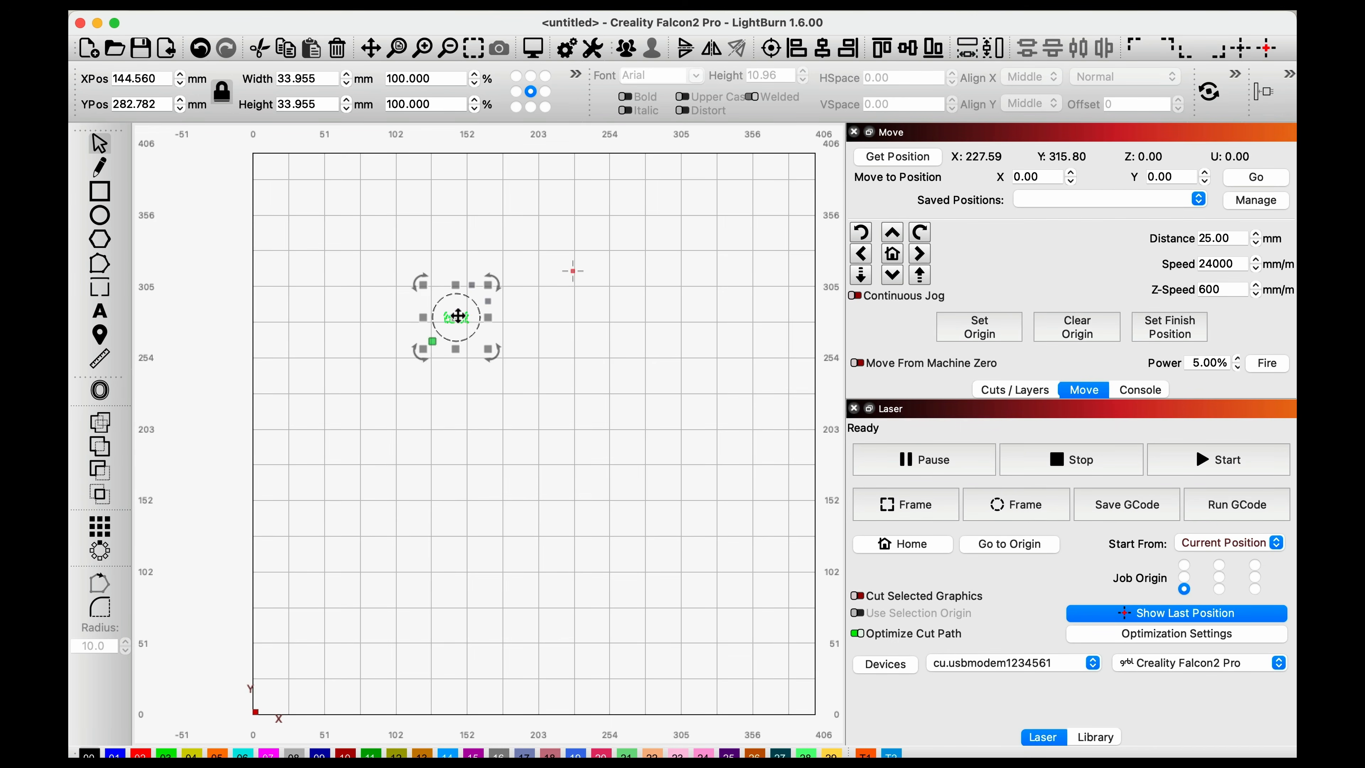
Move the test circle with its text to about X 286, Y 116, and set the job to start from Current Position.
{"action": "left_click_drag", "start_coordinate": [457, 316], "coordinate": [654, 552]}
{"action": "left_click", "coordinate": [1239, 543]}
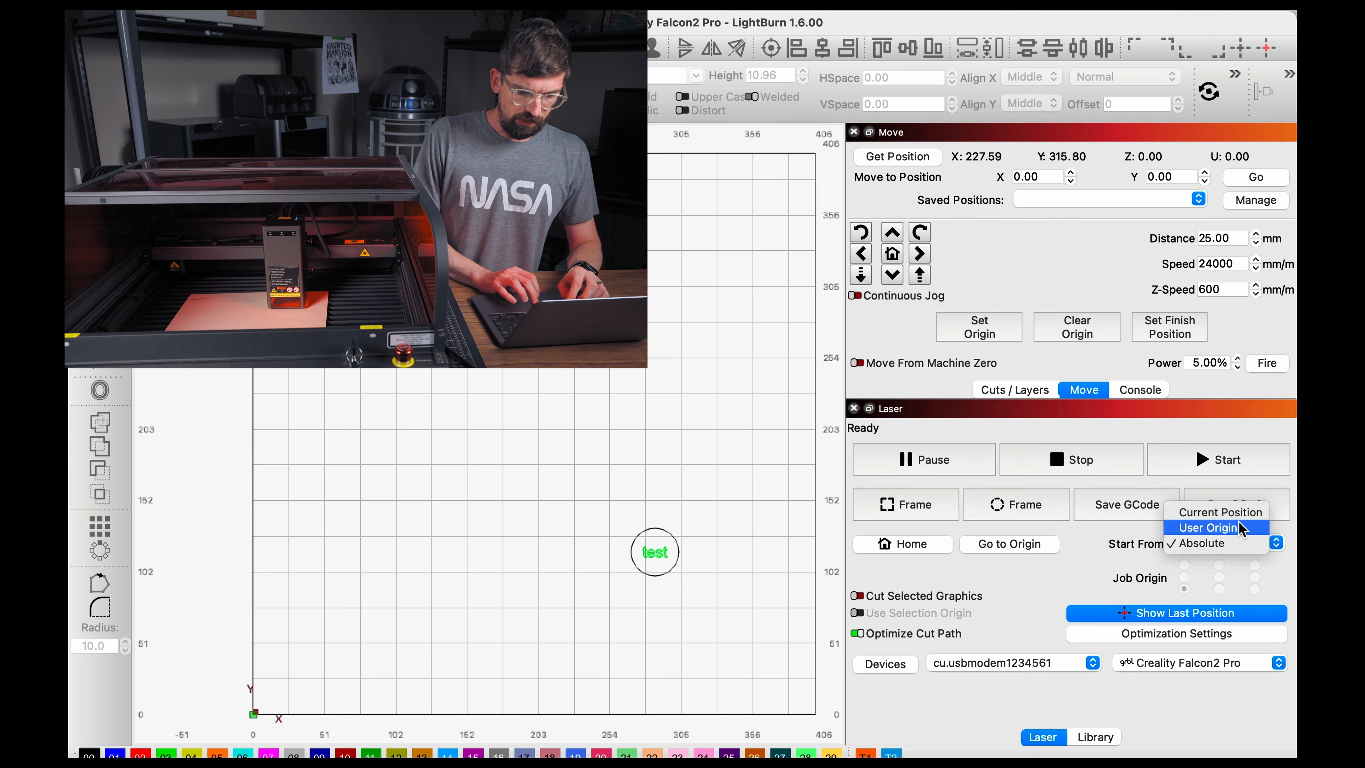
{"action": "left_click", "coordinate": [1239, 516]}
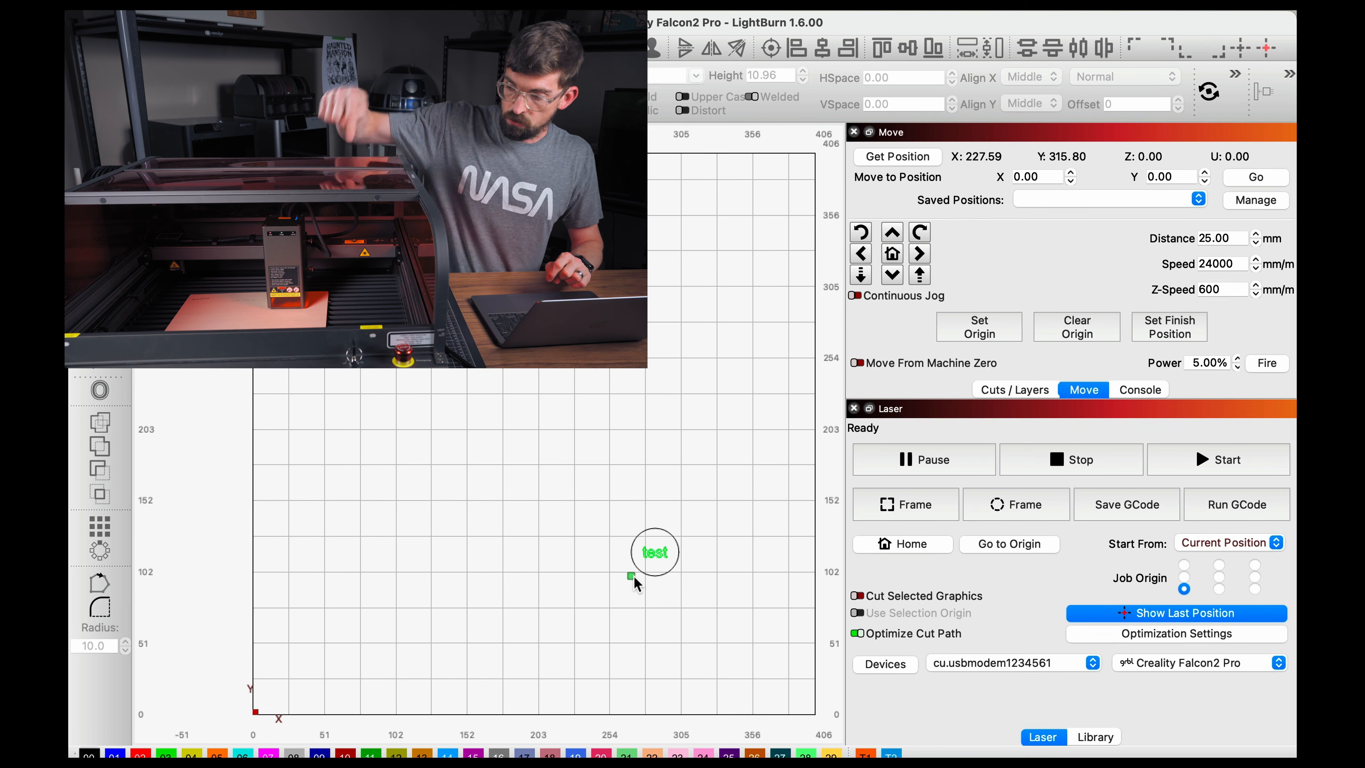
Set the job origin to the center point, and frame the test circle's rectangular boundary with the beam on.
{"action": "scroll", "coordinate": [633, 576], "scroll_direction": "up", "scroll_amount": 5}
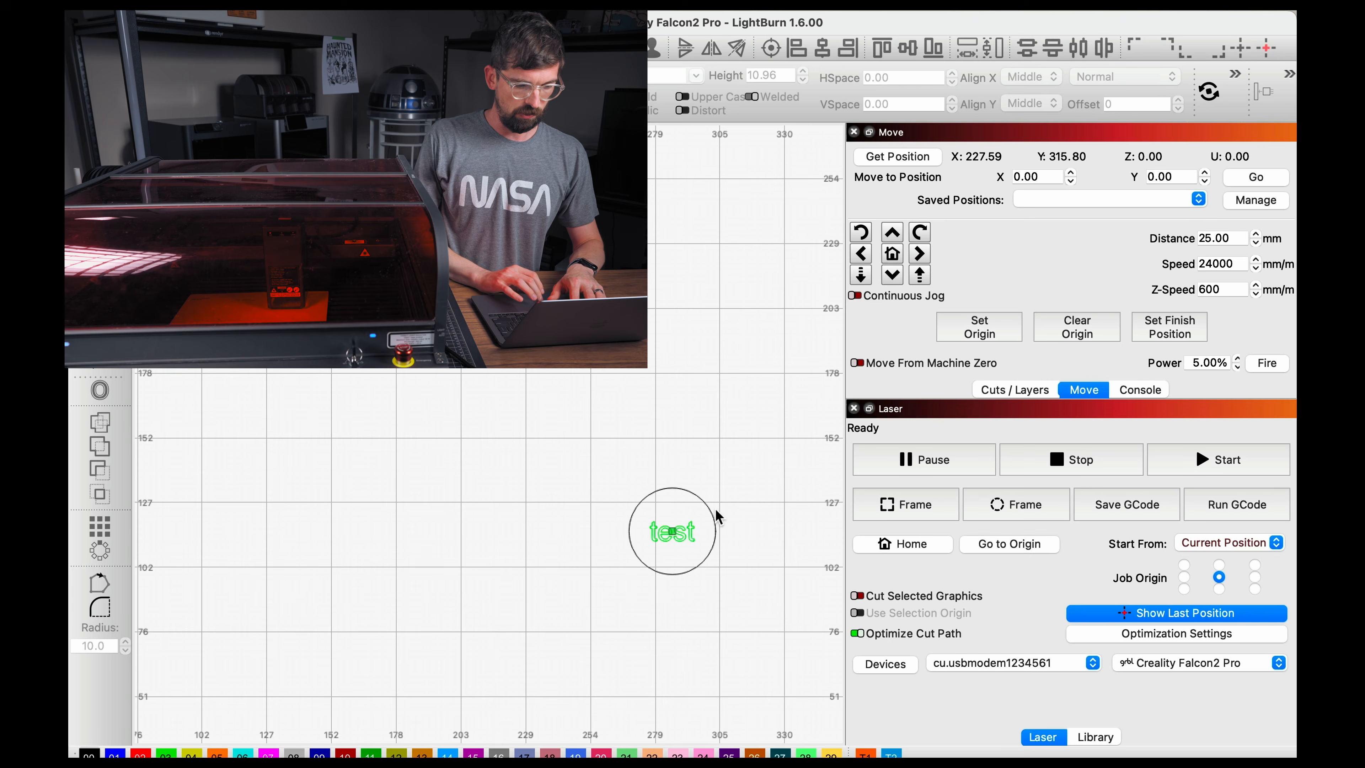
{"action": "key", "text": "shift"}
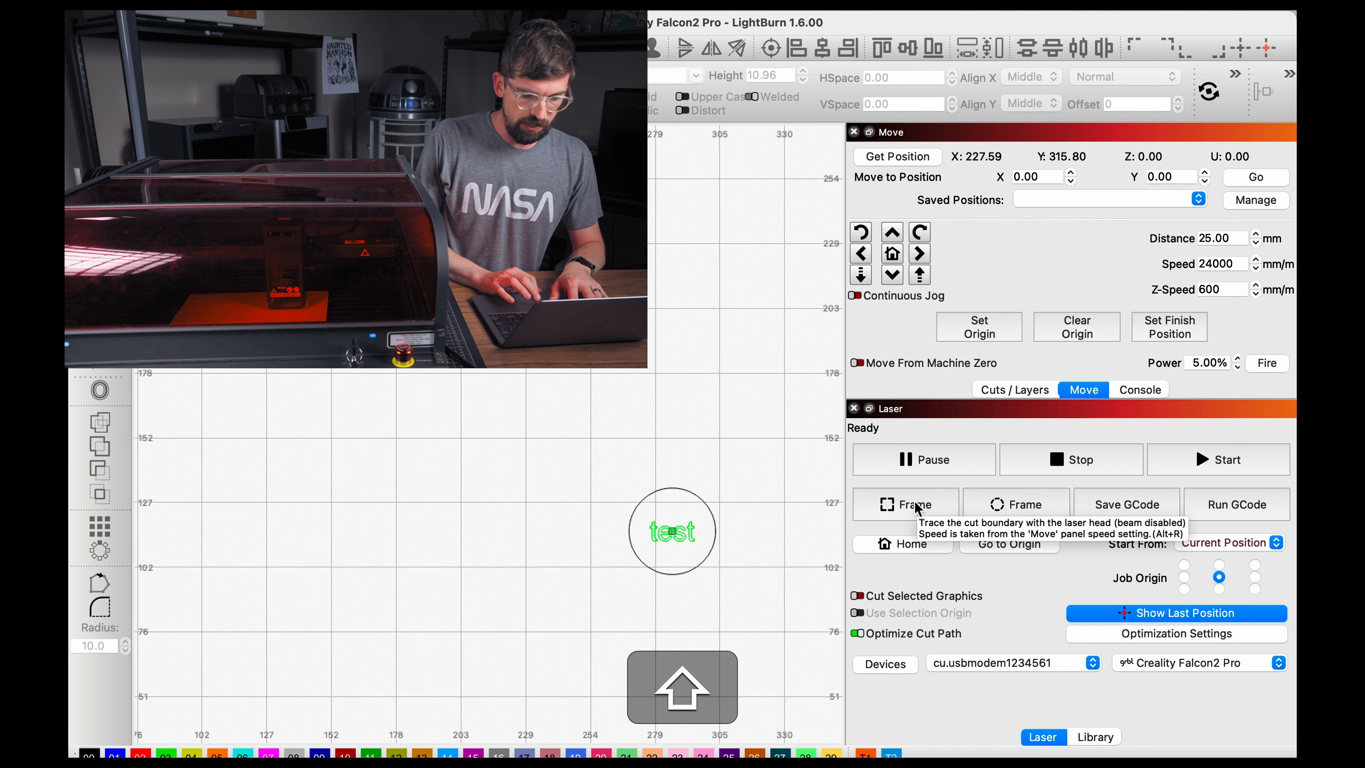
{"action": "left_click", "coordinate": [915, 508], "text": "shift"}
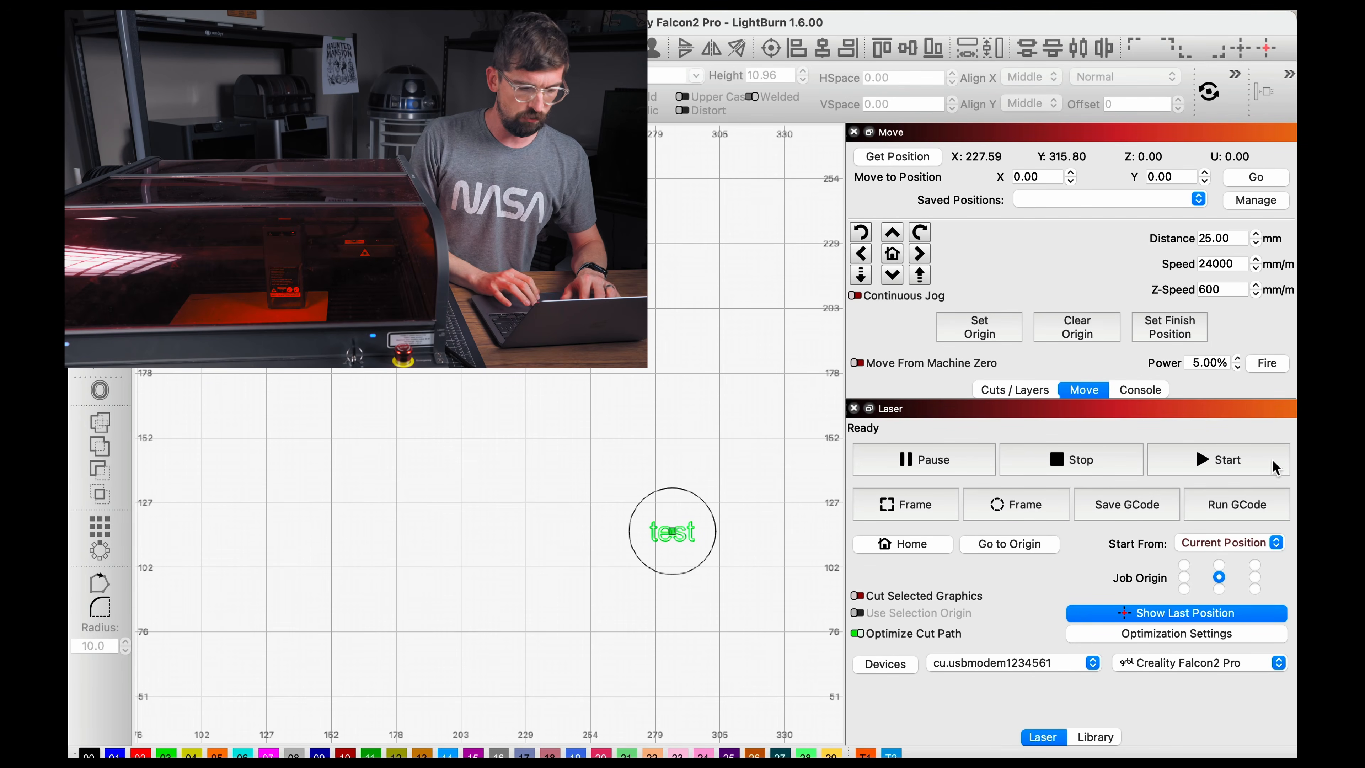
Review the cut settings of the fill and Labels layers, select the Labels layer, and start the laser job.
{"action": "left_click", "coordinate": [1016, 391]}
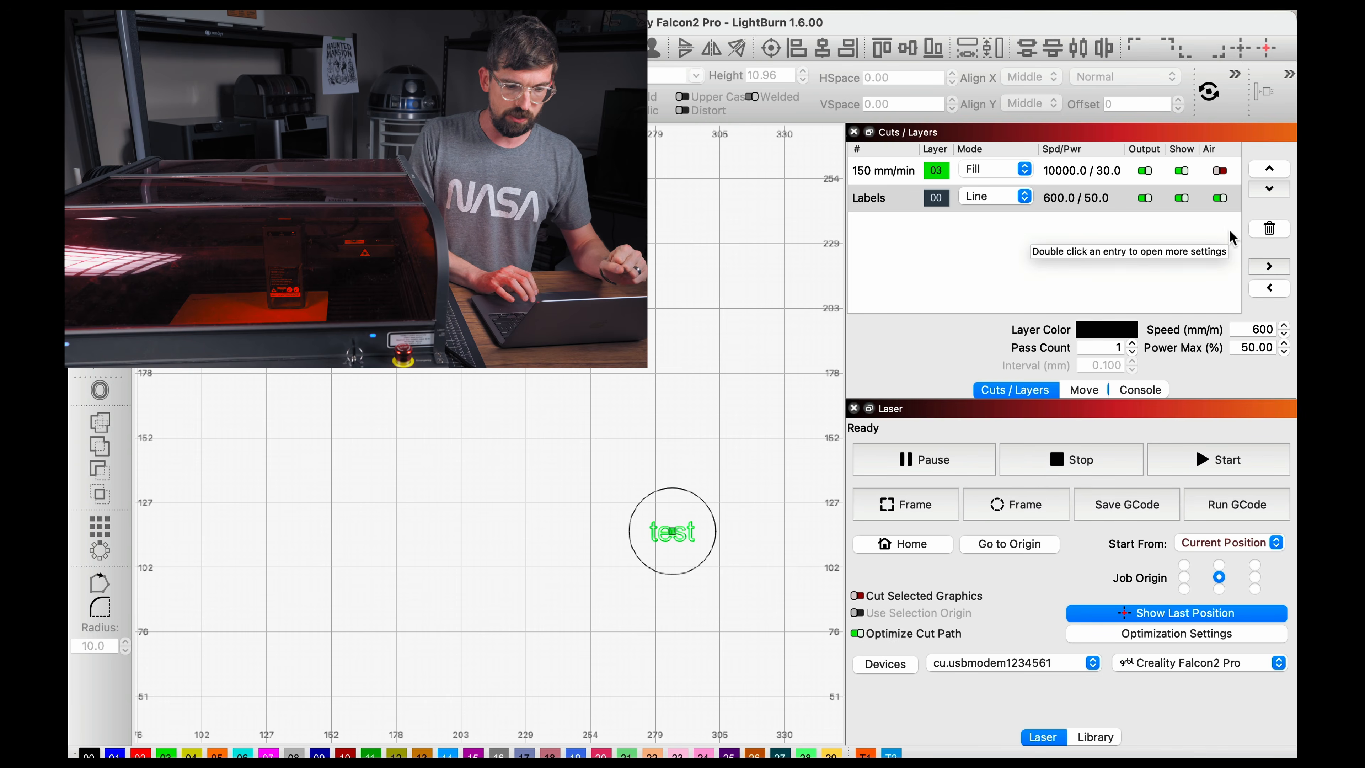
{"action": "left_click", "coordinate": [1143, 189]}
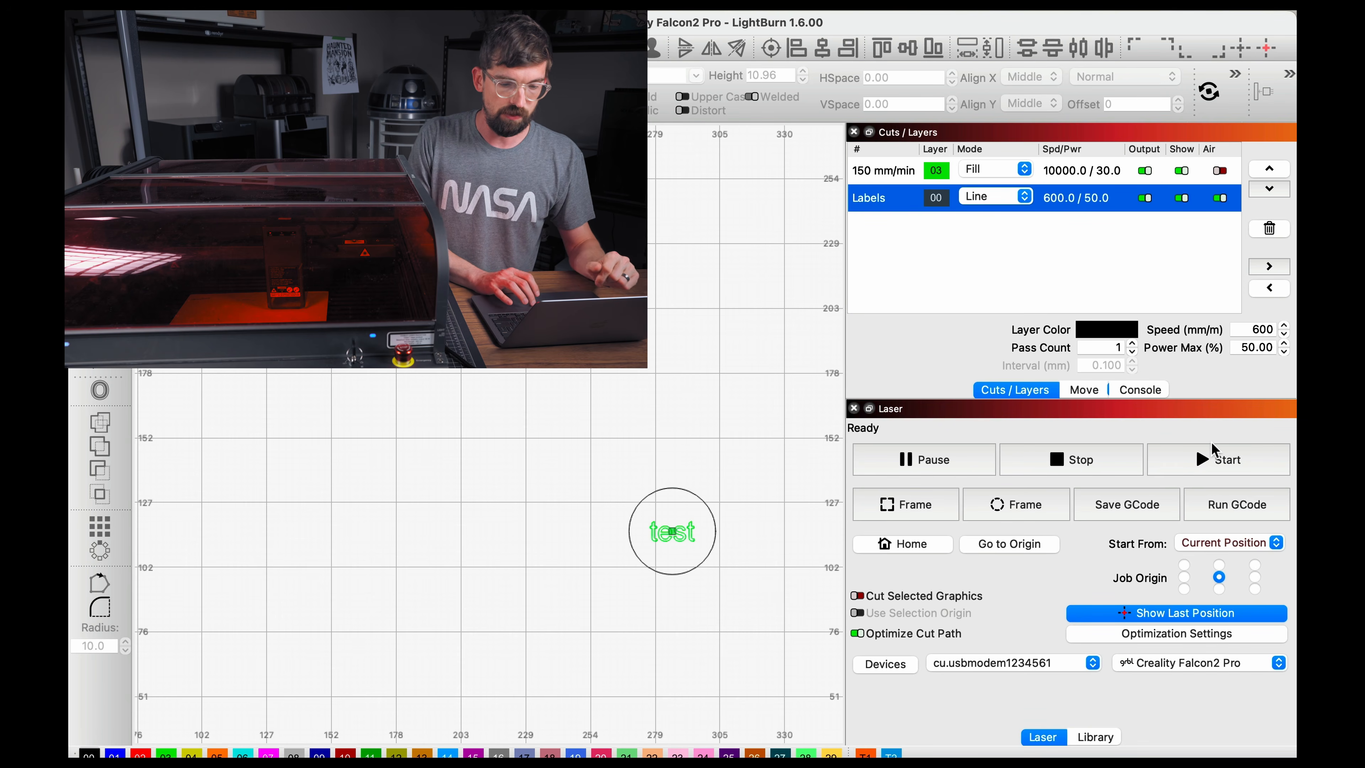
{"action": "left_click", "coordinate": [1207, 461]}
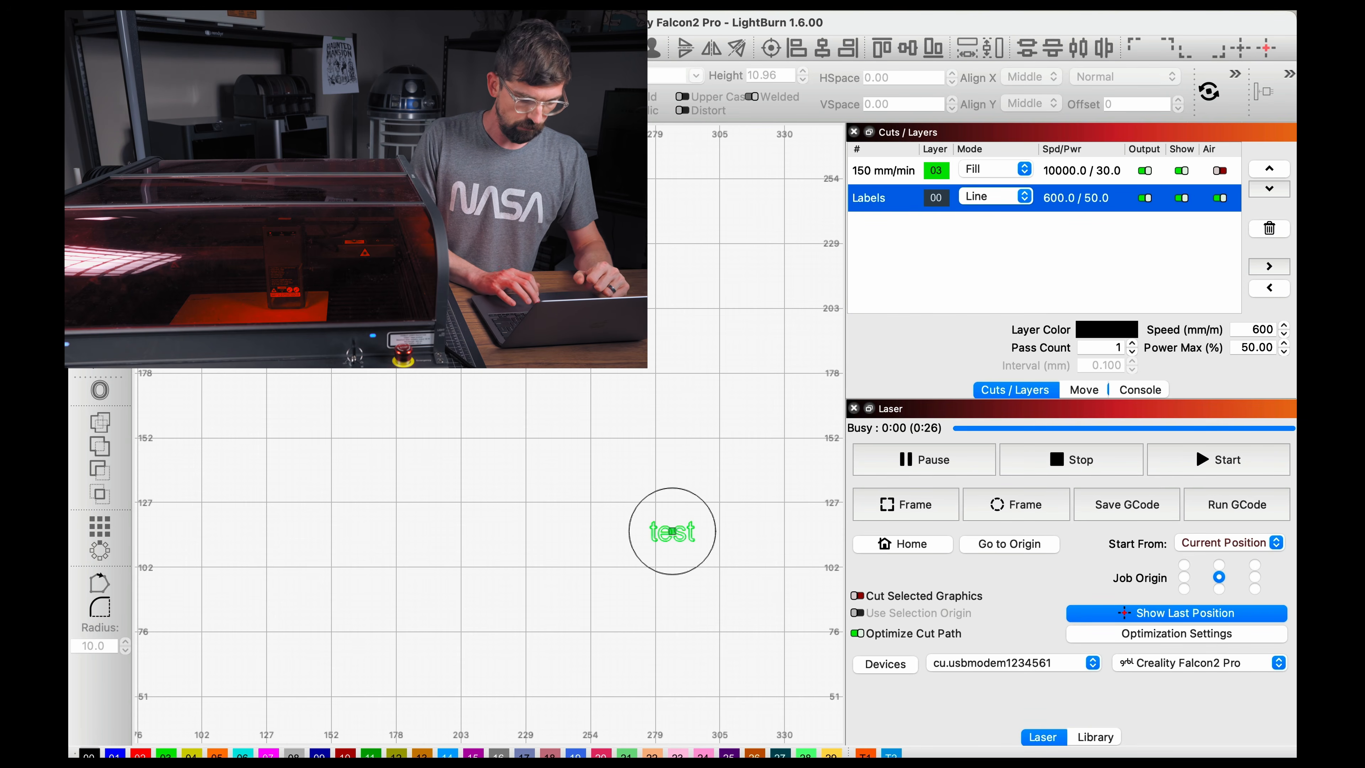